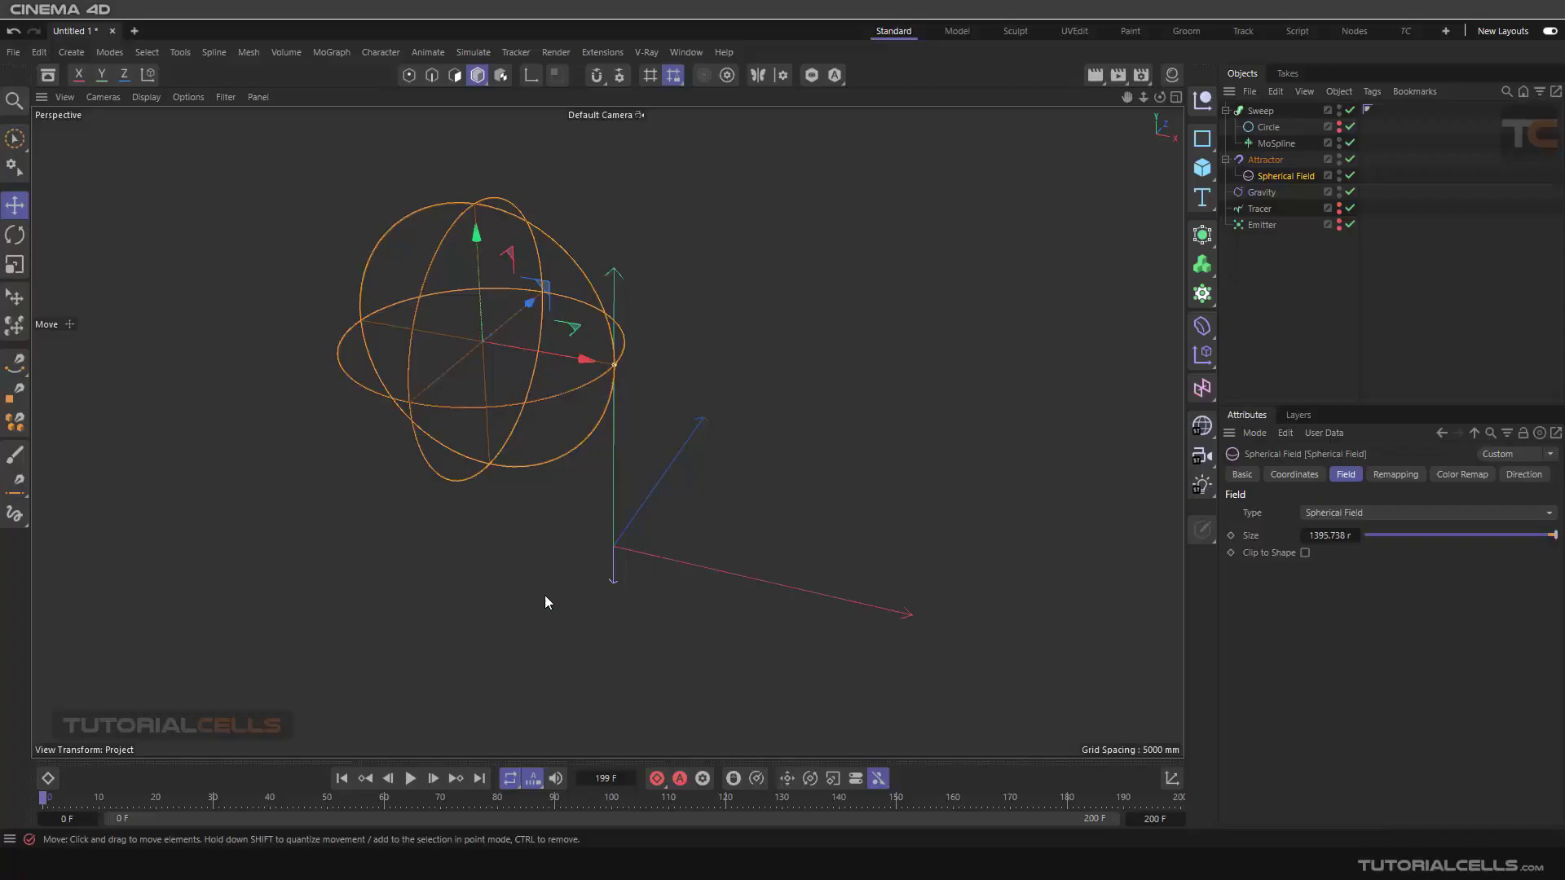
Play the finished example animation and examine the settings of its Emitter, Tracer, Gravity and MoSpline objects.
key("F8")
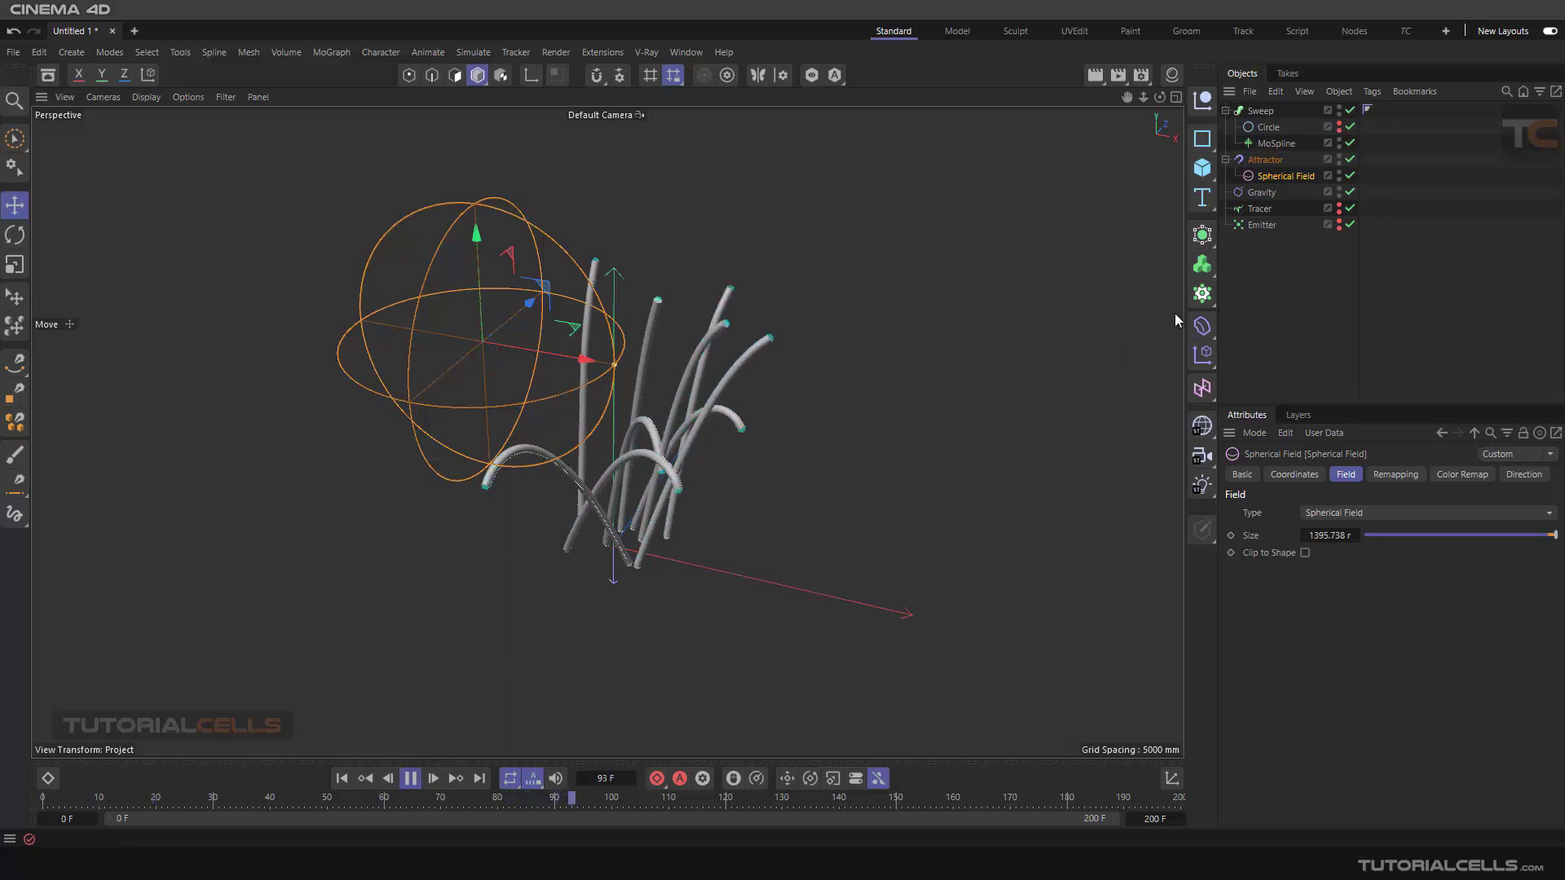
left_click(410, 778)
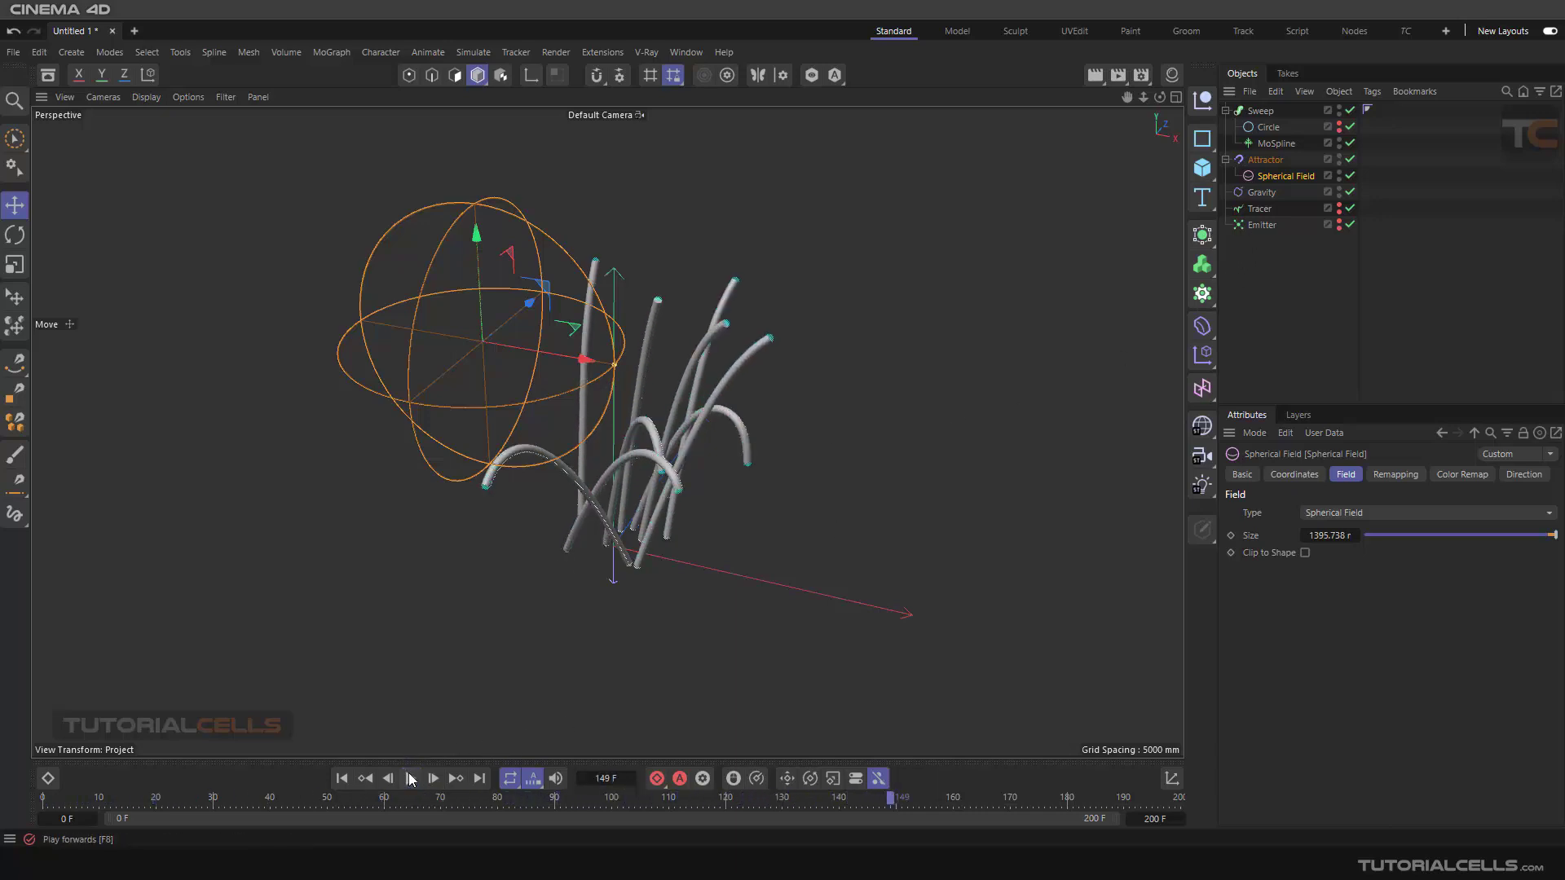
left_click(1255, 227)
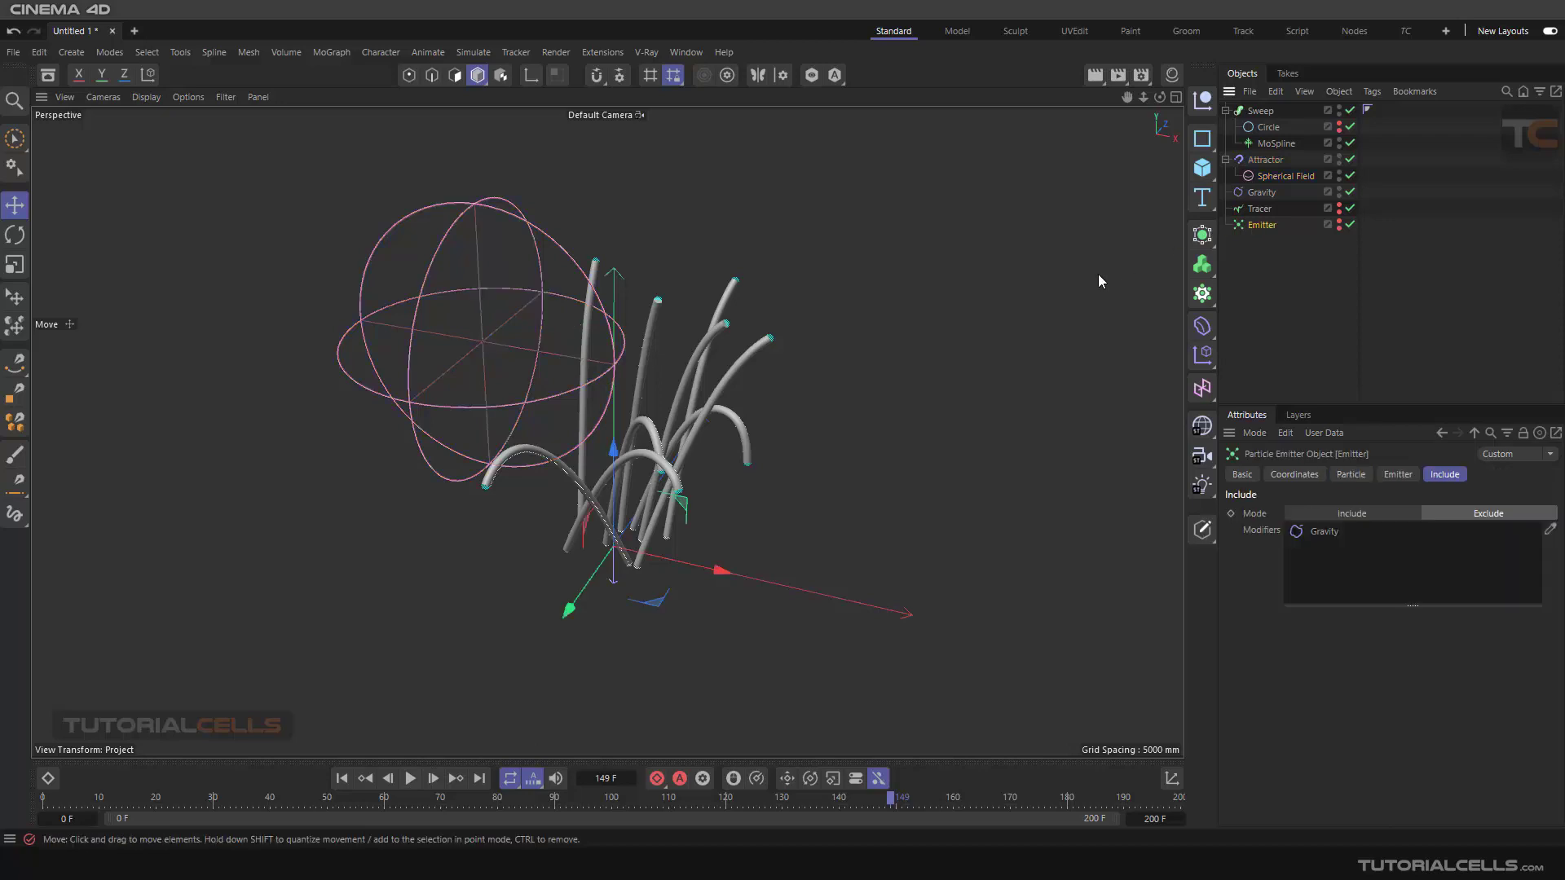
left_click(1252, 212)
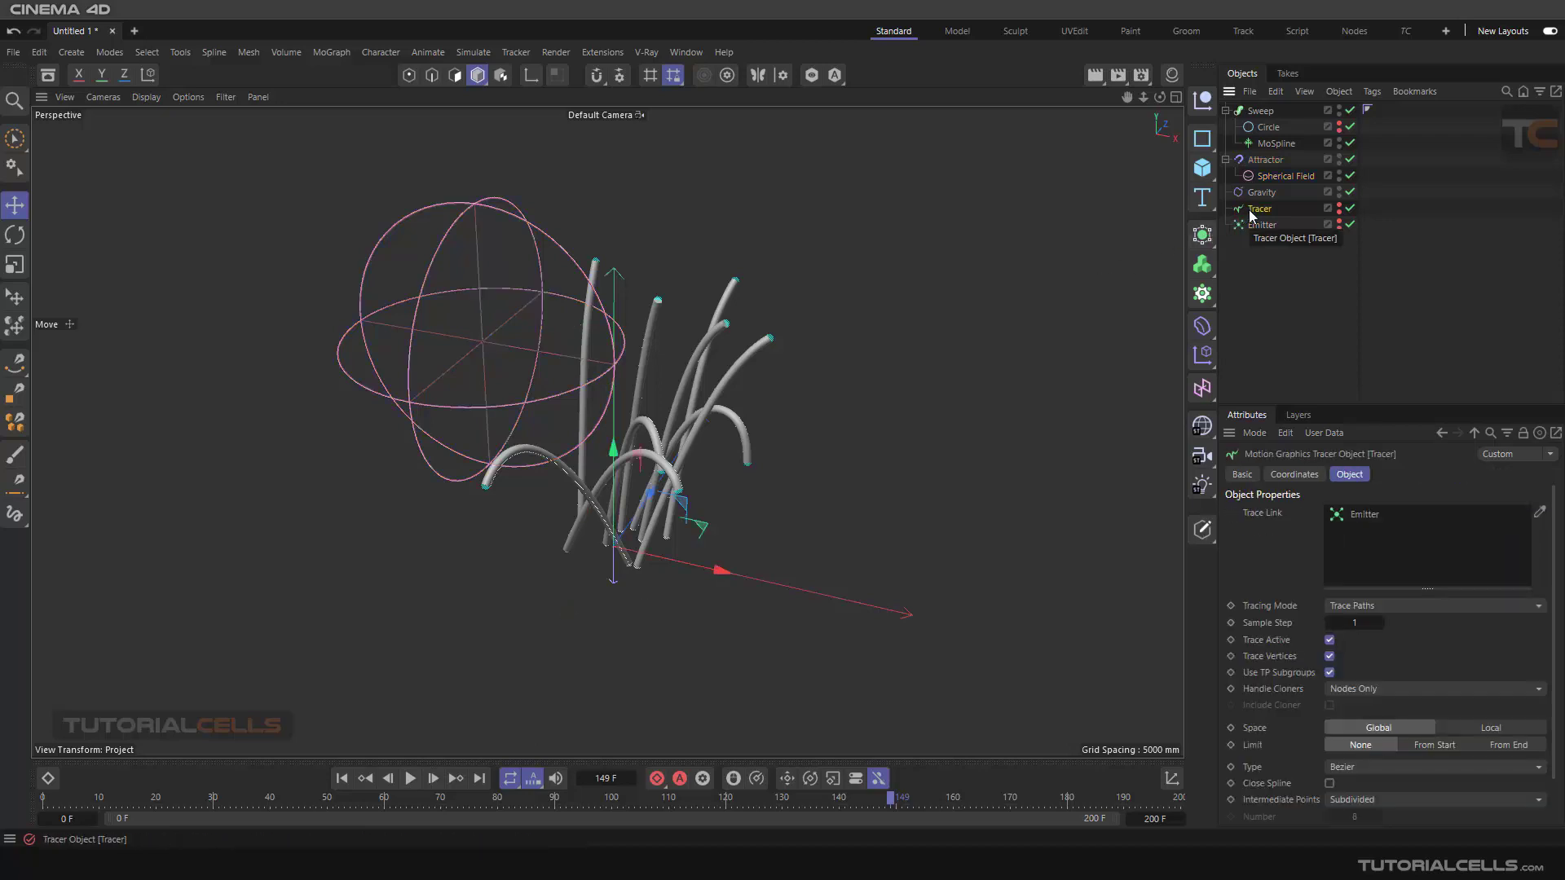
left_click(1263, 194)
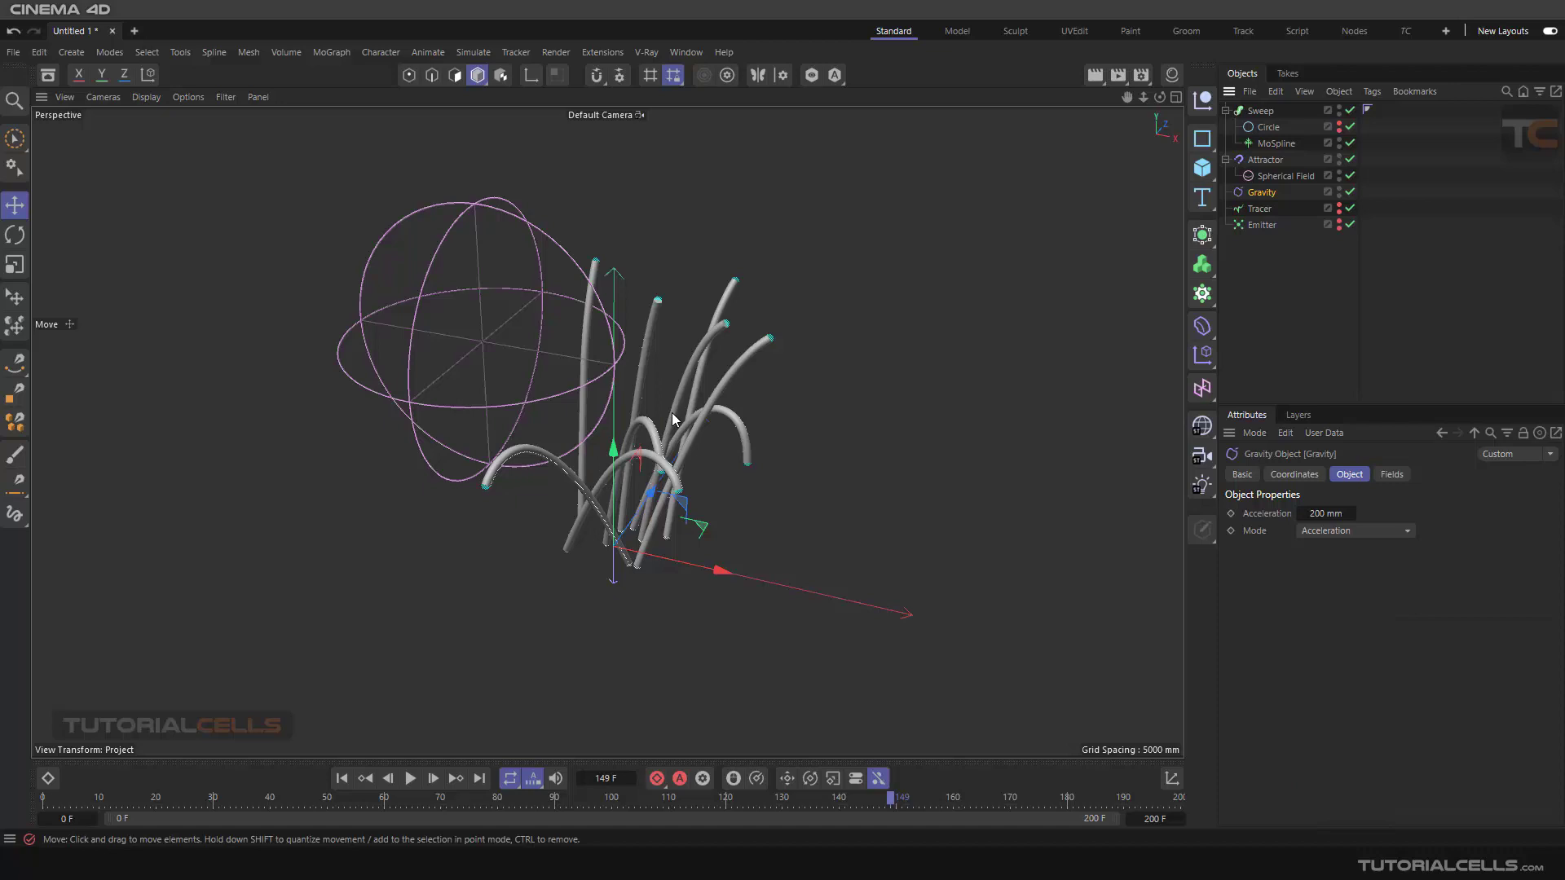
left_click(1254, 208)
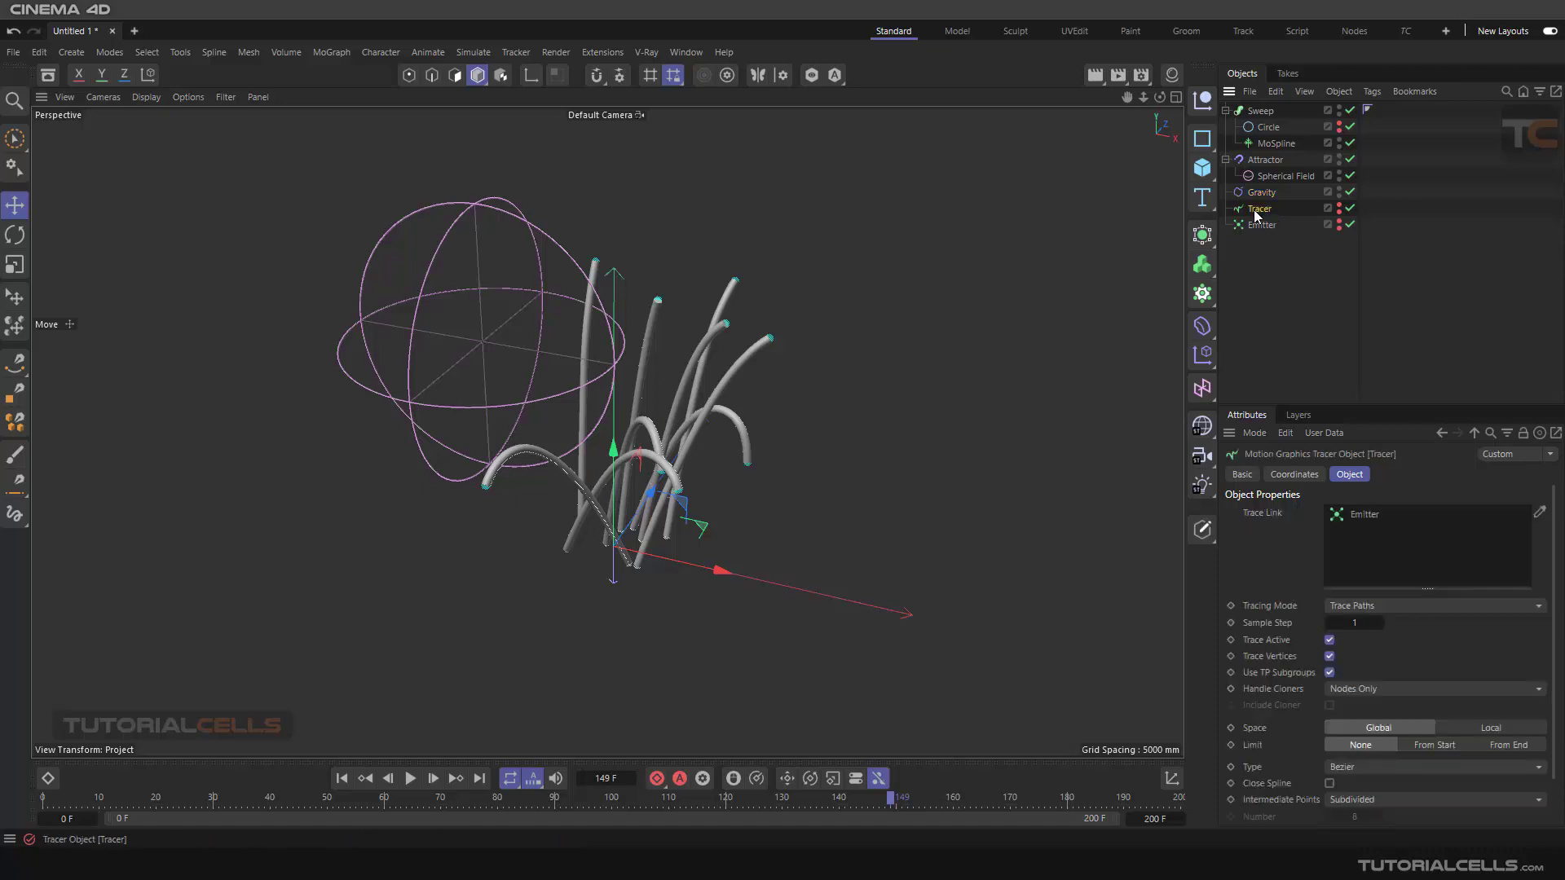
left_click(1283, 146)
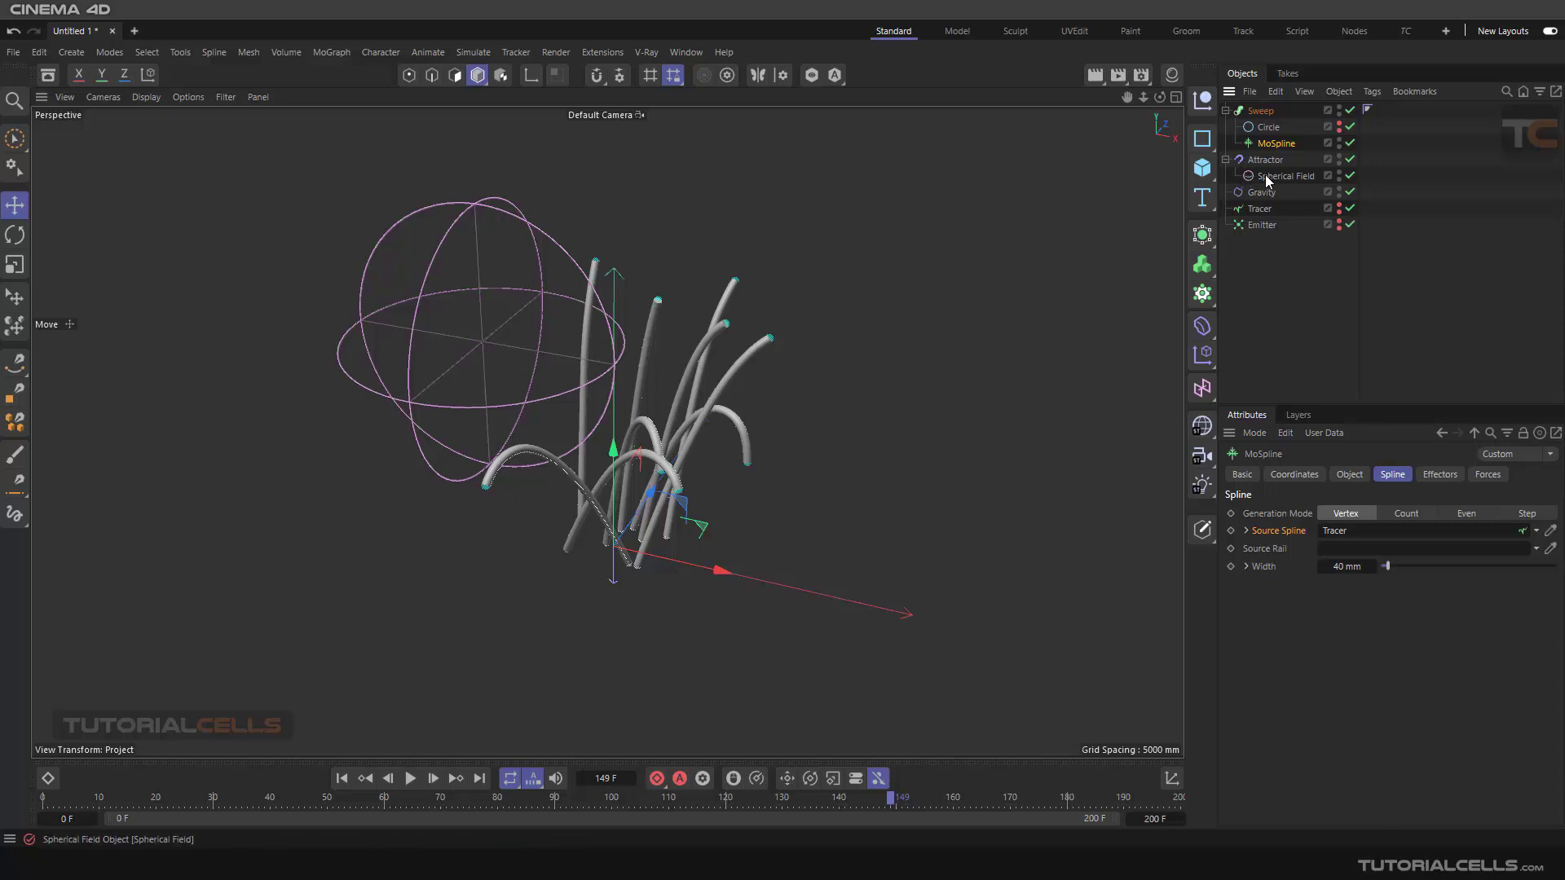
mouse_move(569, 418)
left_mouse_down("alt")
mouse_move(546, 406)
mouse_move(560, 404)
left_mouse_up("alt")
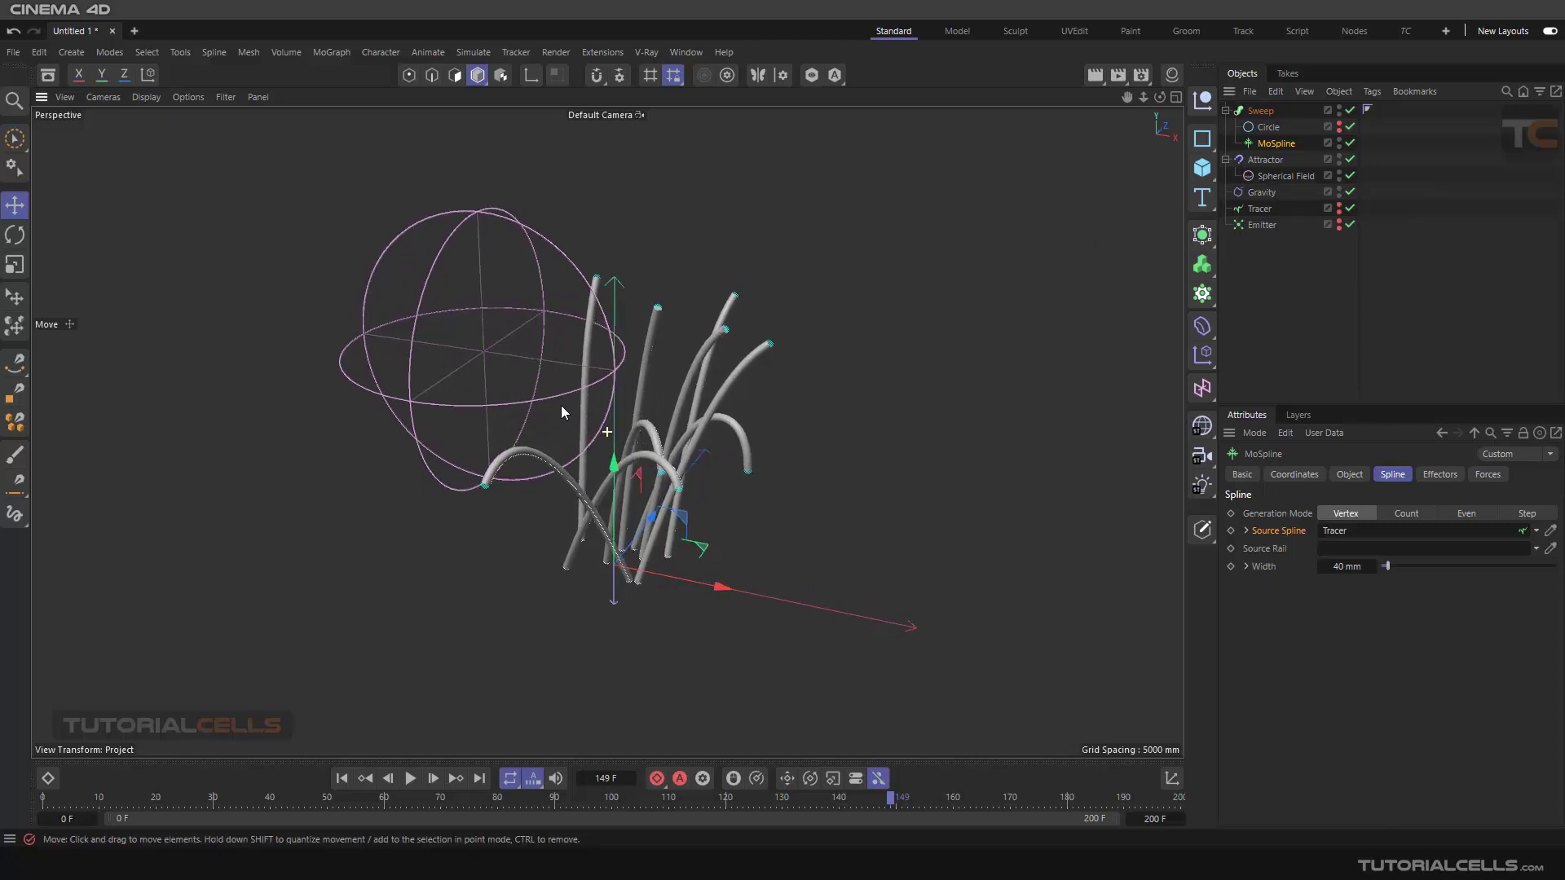
Shift the attractor's Spherical Field slightly toward the stems.
left_click(1286, 176)
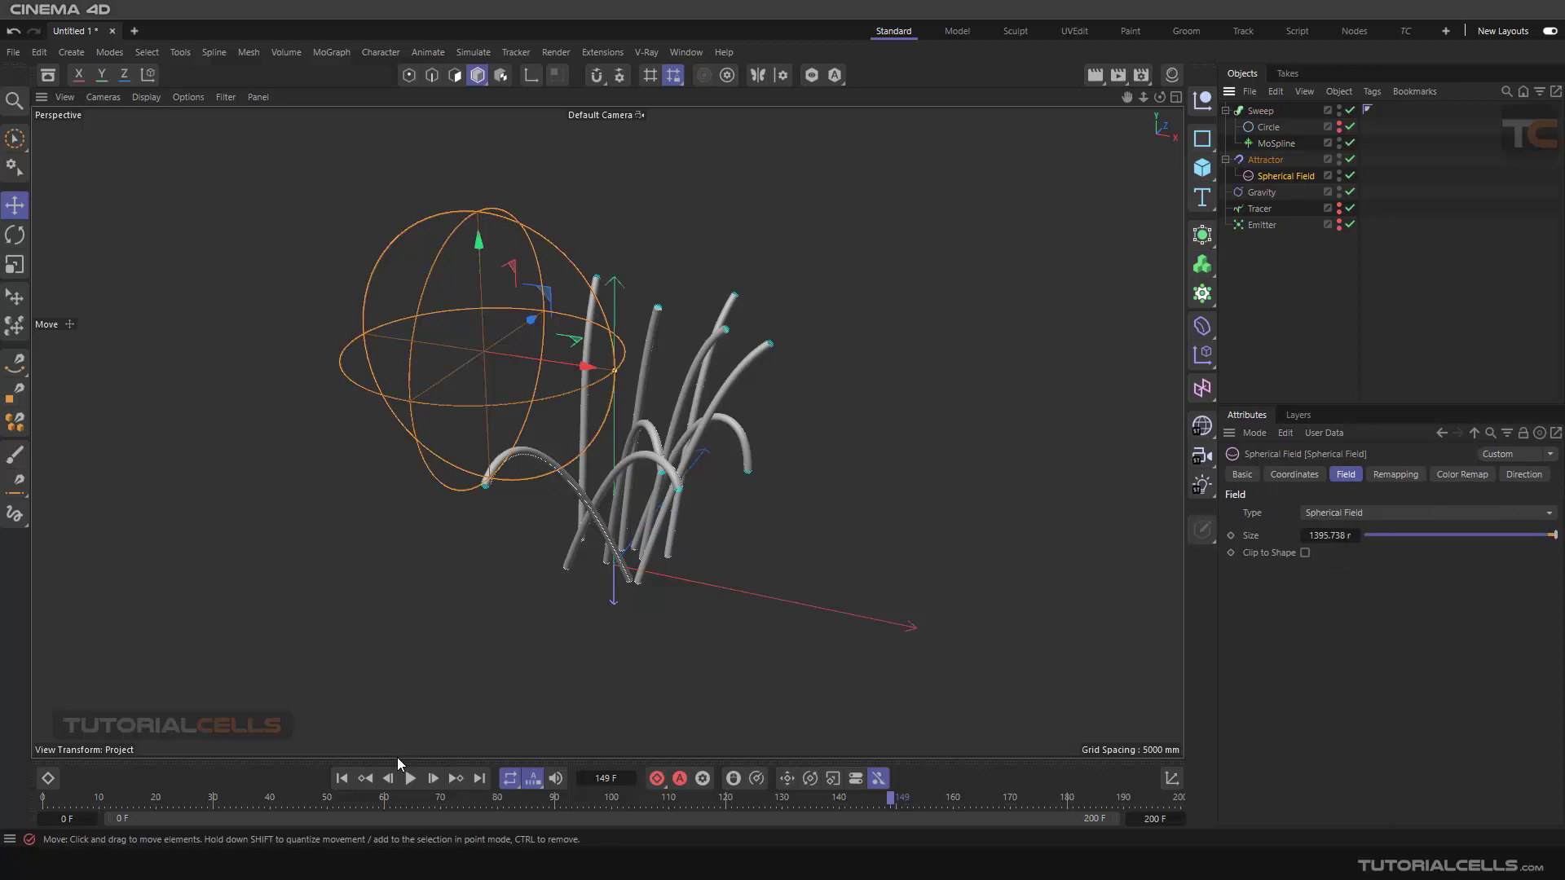
mouse_move(577, 359)
left_mouse_down()
mouse_move(1004, 424)
mouse_move(693, 342)
mouse_move(481, 326)
mouse_move(674, 316)
mouse_move(905, 356)
mouse_move(706, 326)
mouse_move(574, 330)
left_mouse_up()
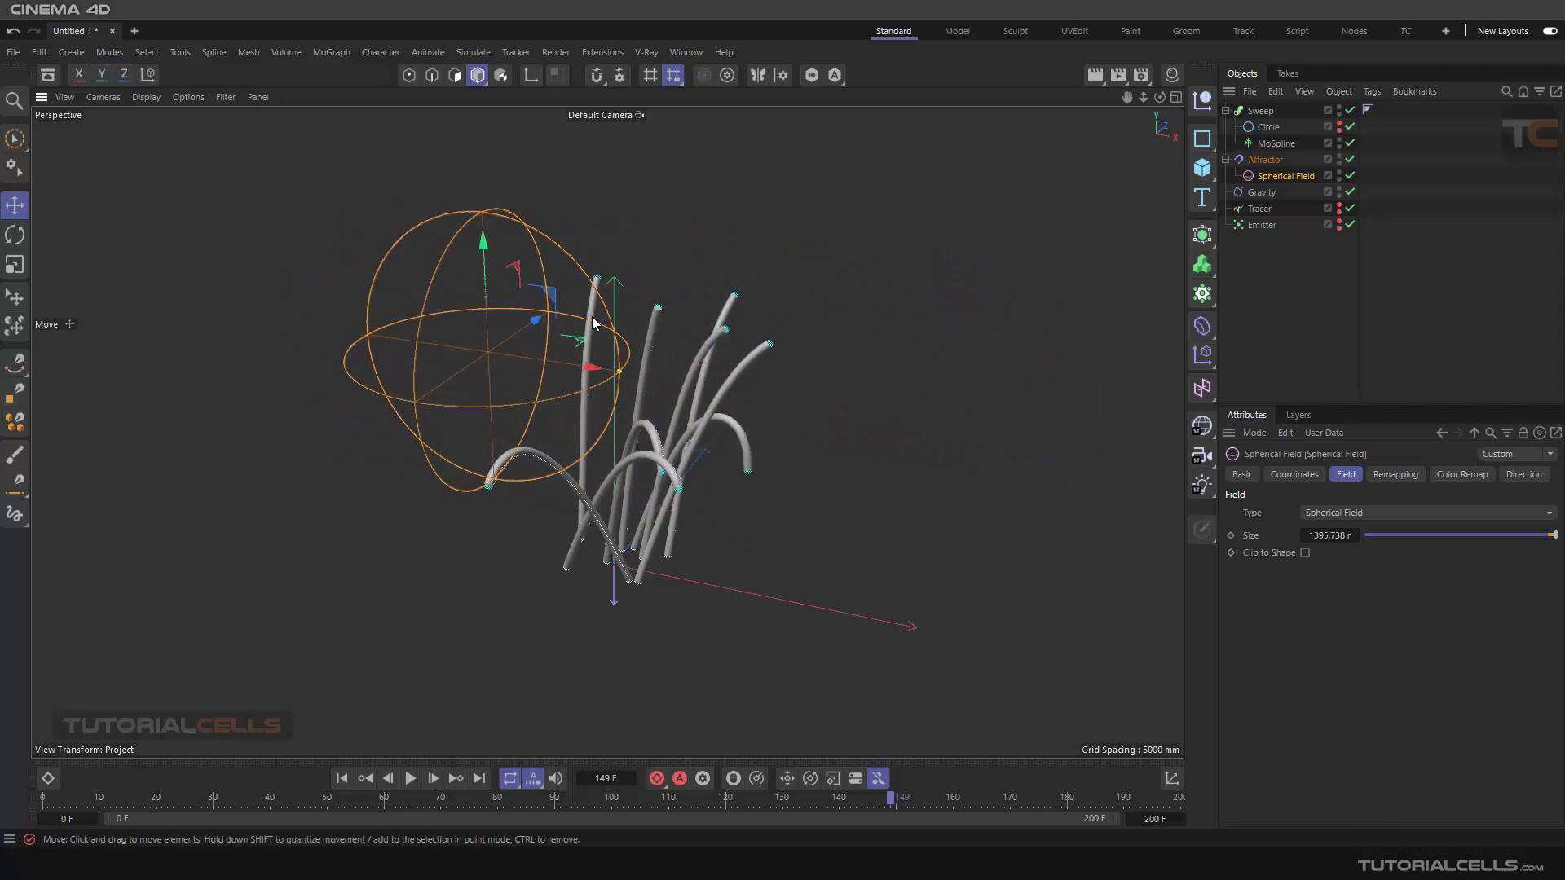
scroll(680, 469, "up", 1)
scroll(682, 476, "up", 1)
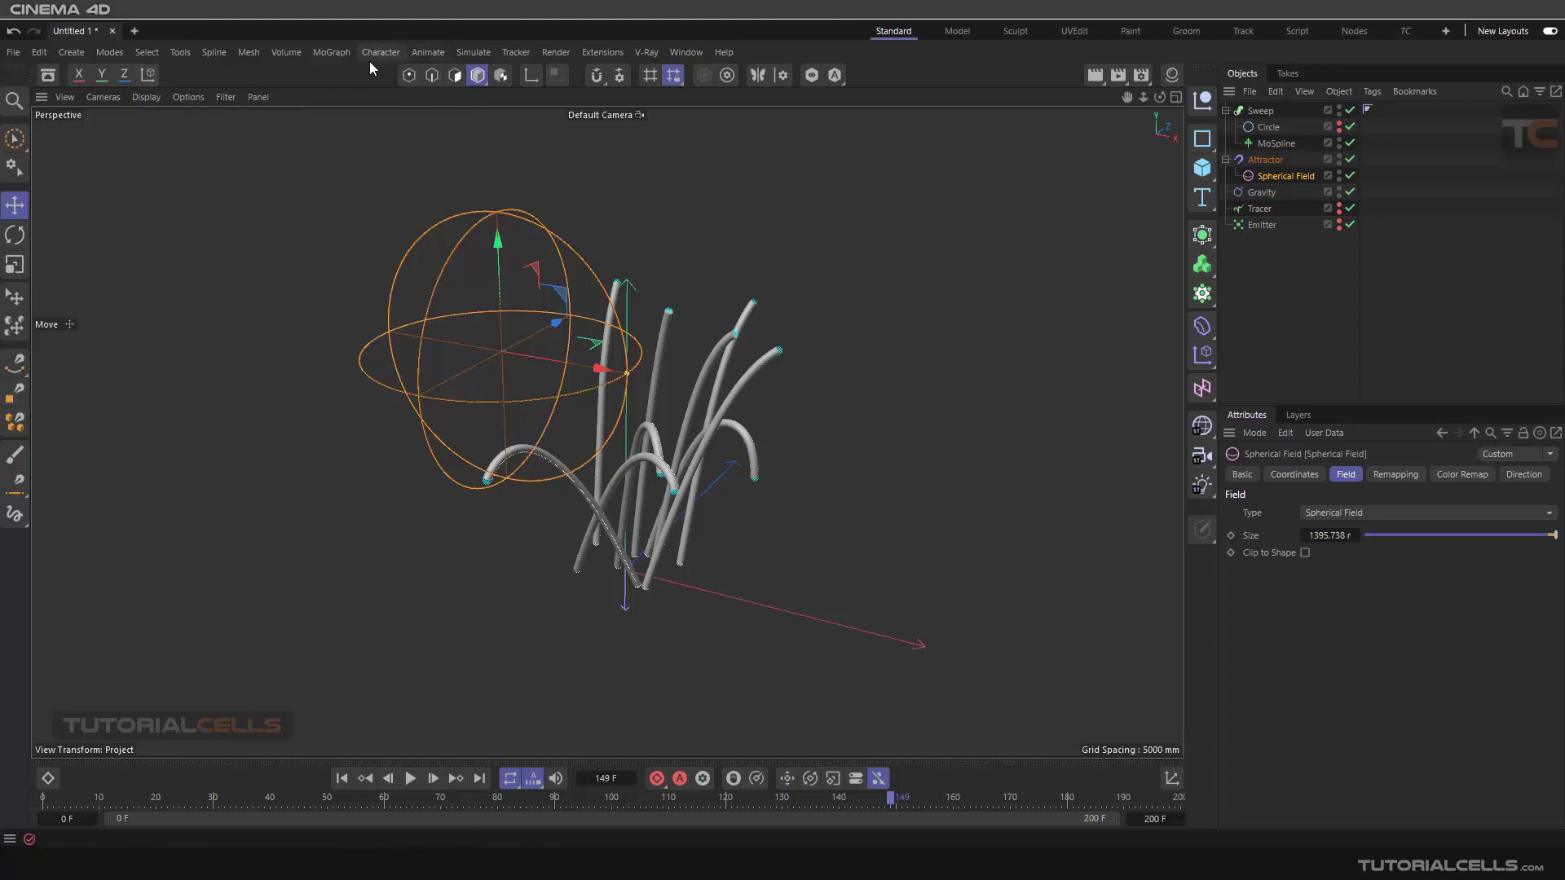
left_click(473, 52)
mouse_move(491, 83)
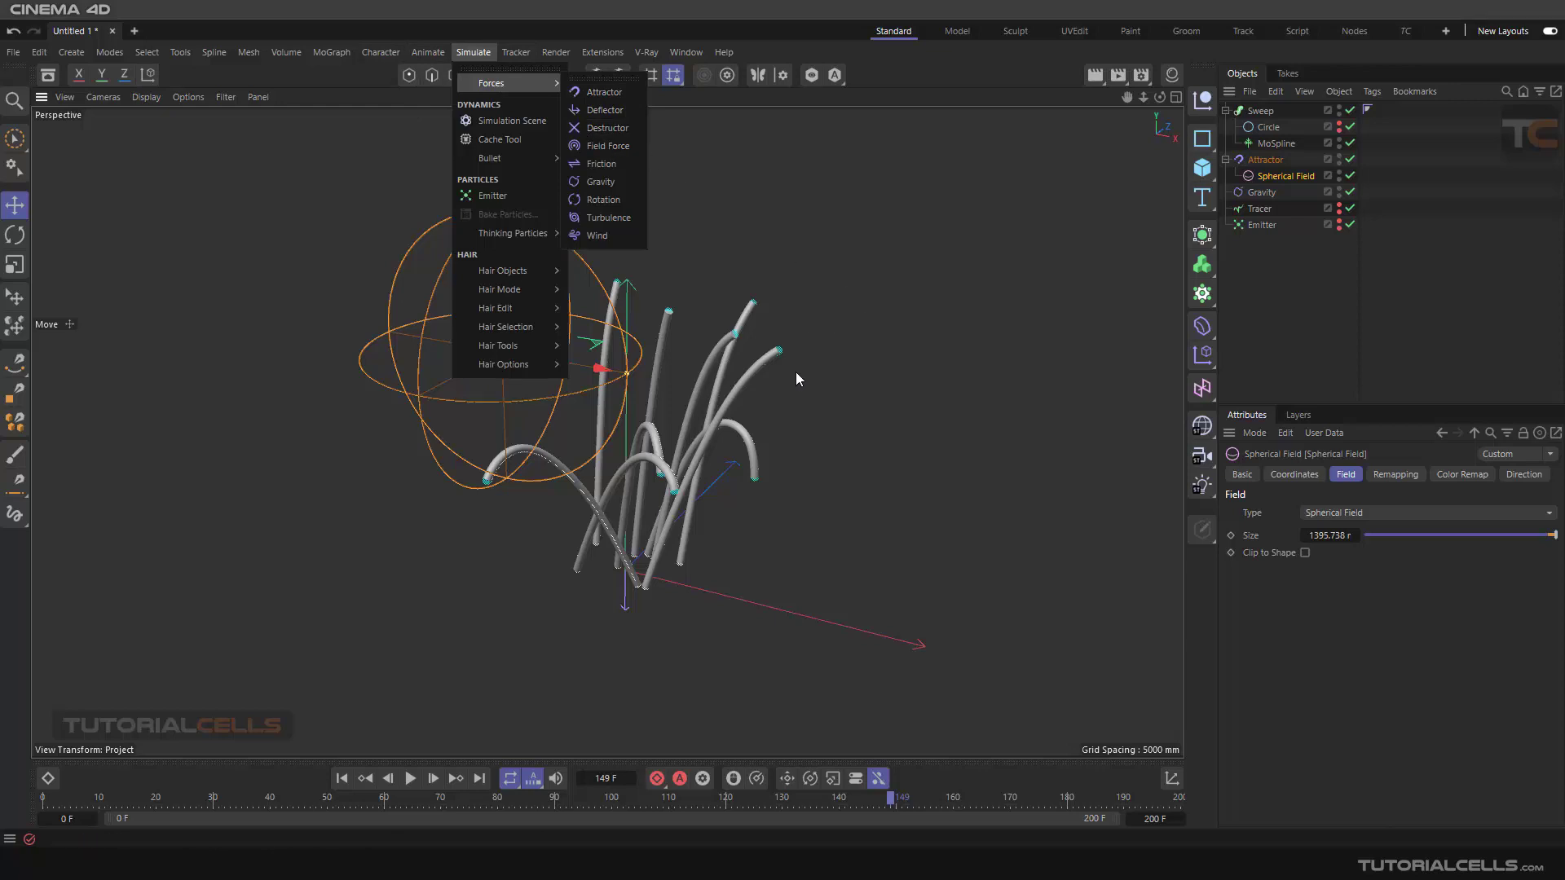
left_click(721, 205)
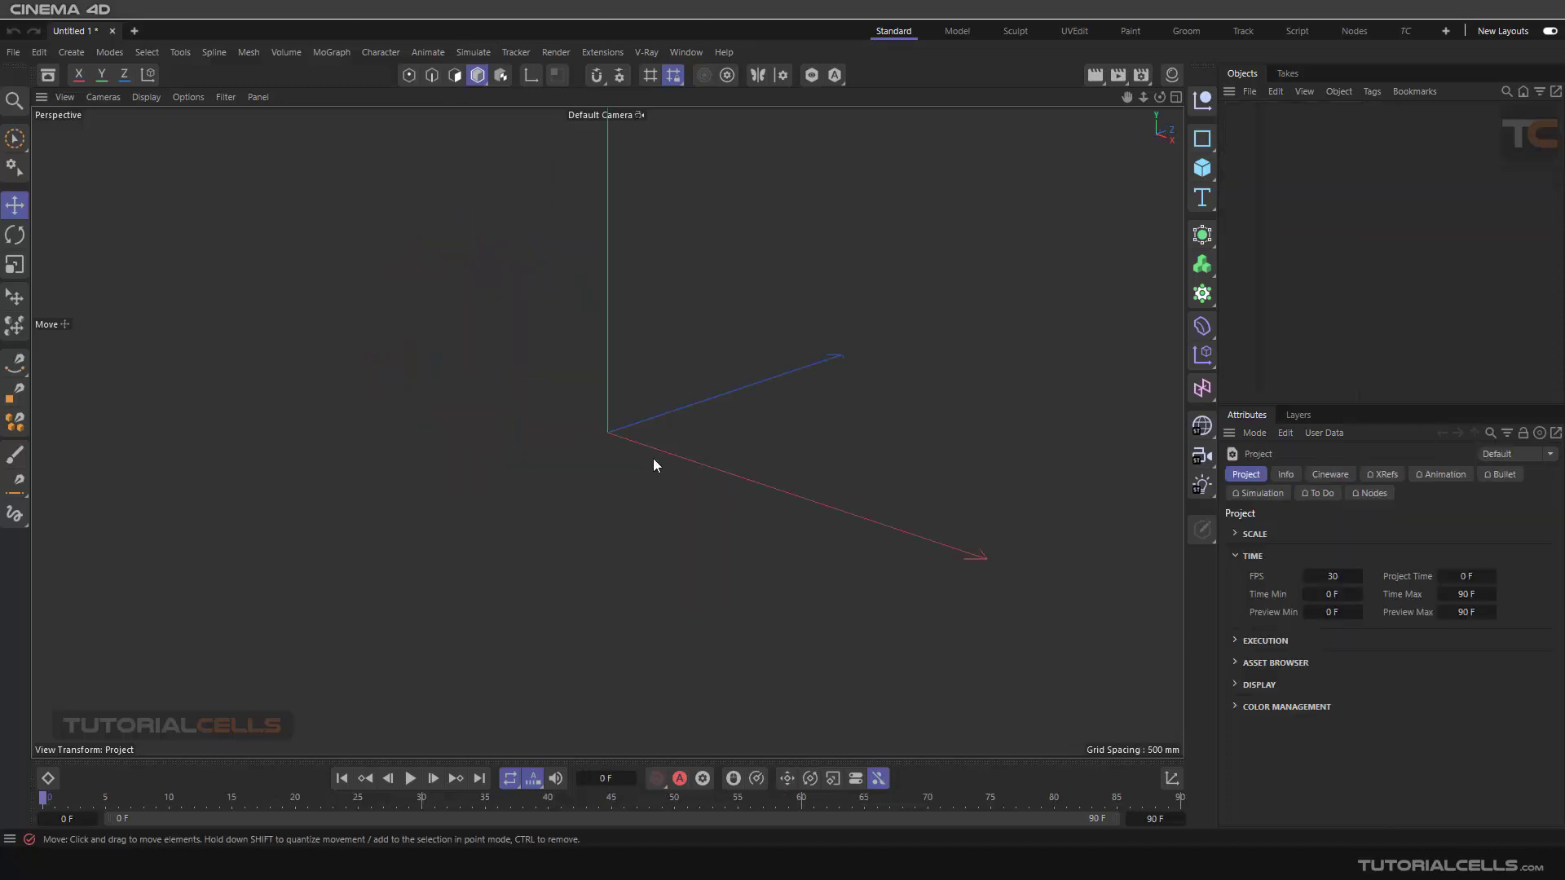
Add a particle emitter at the origin of the empty scene and rotate it flat so it emits upward.
left_click_drag(654, 460, 689, 483, "alt")
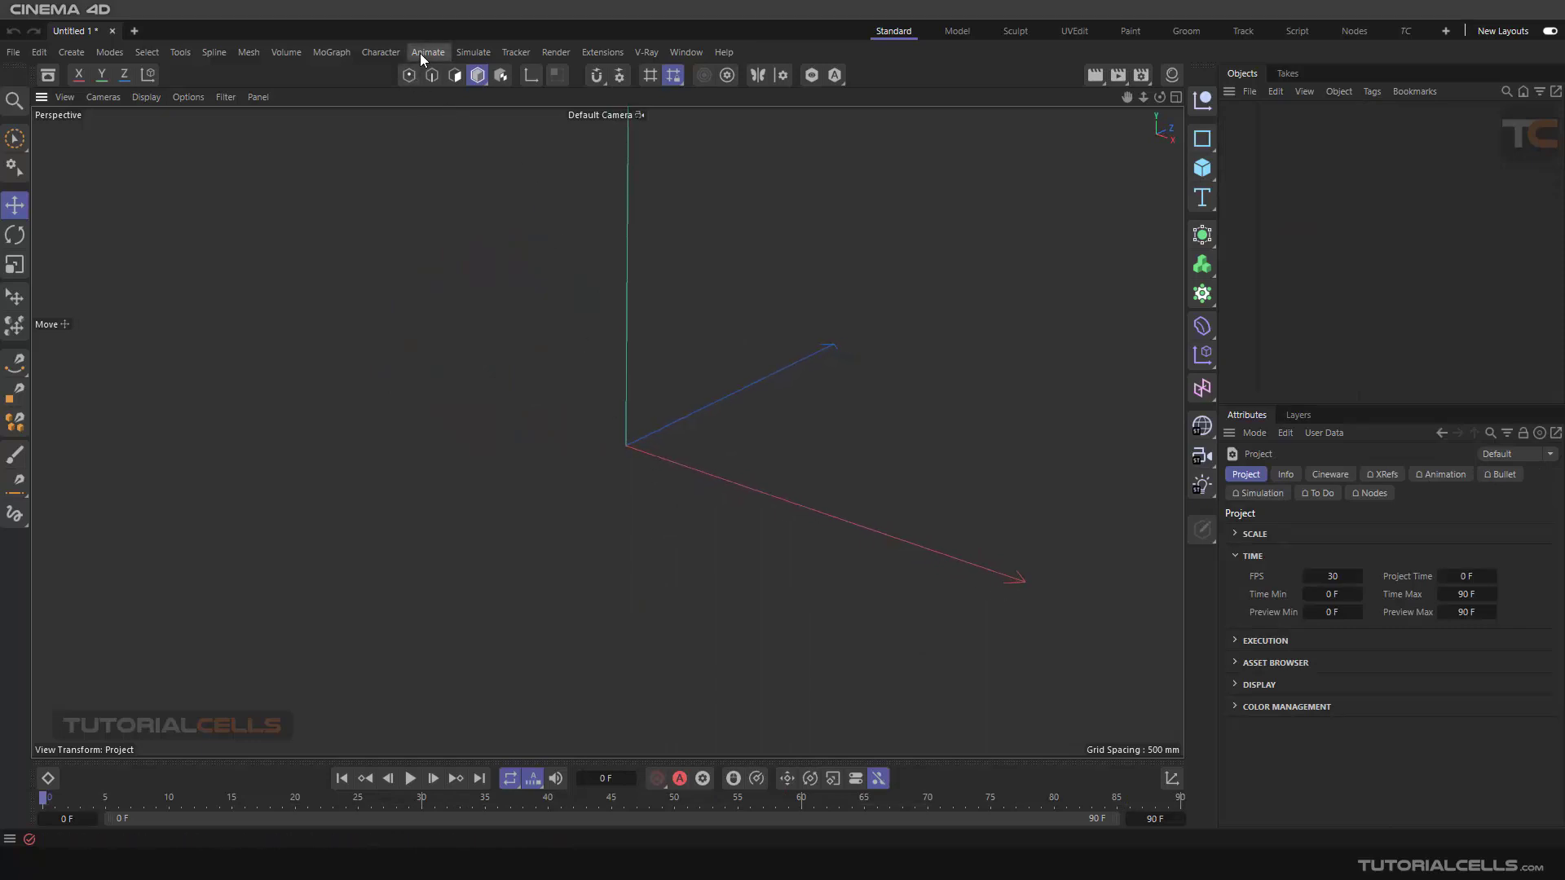
left_click(467, 52)
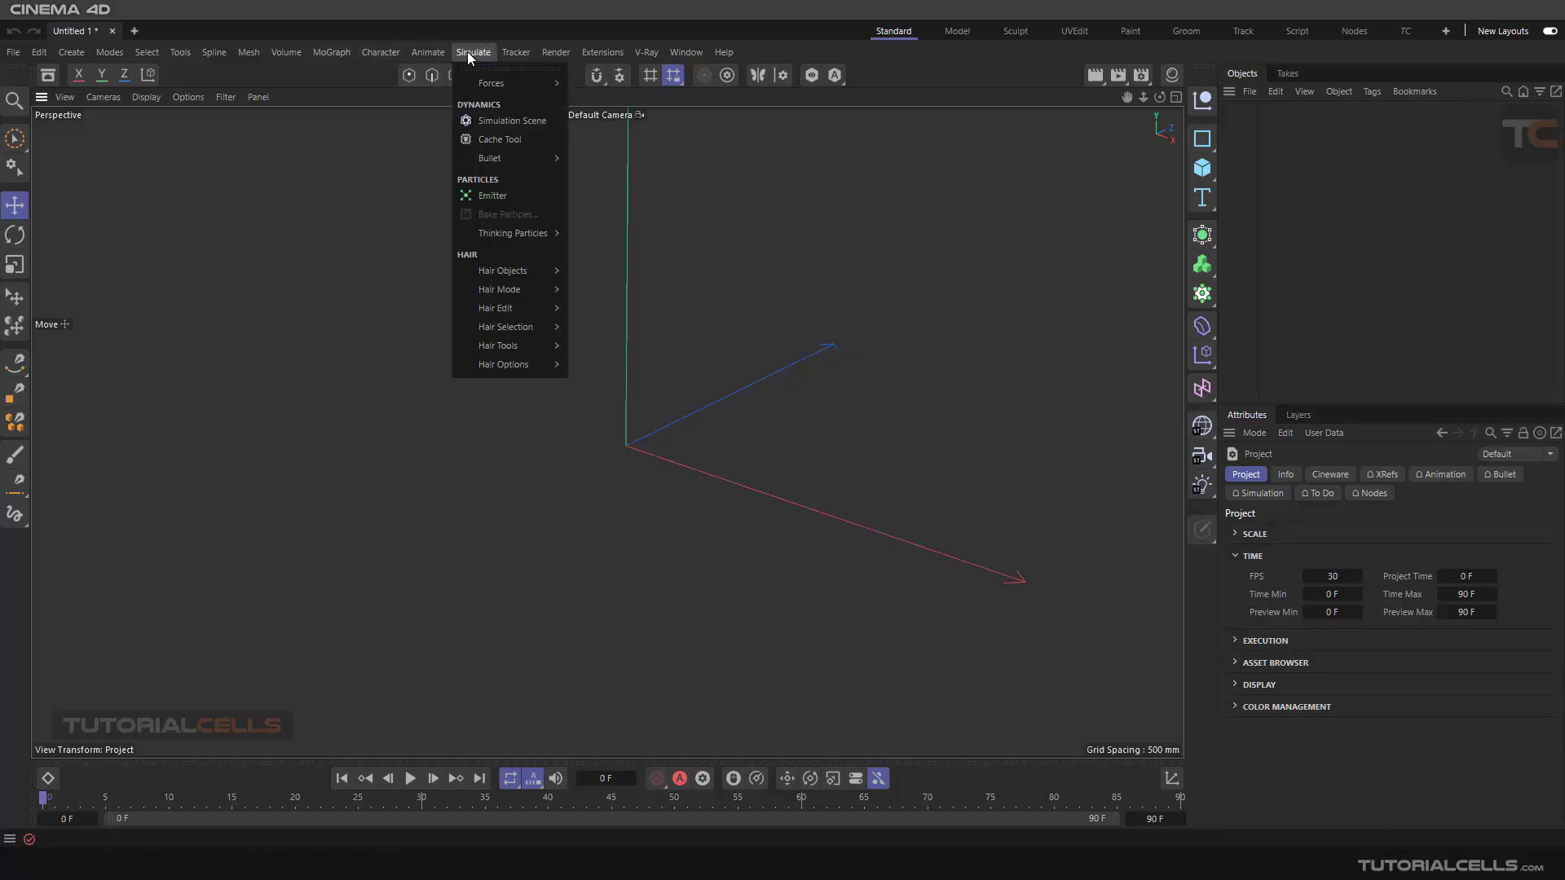
left_click(501, 197)
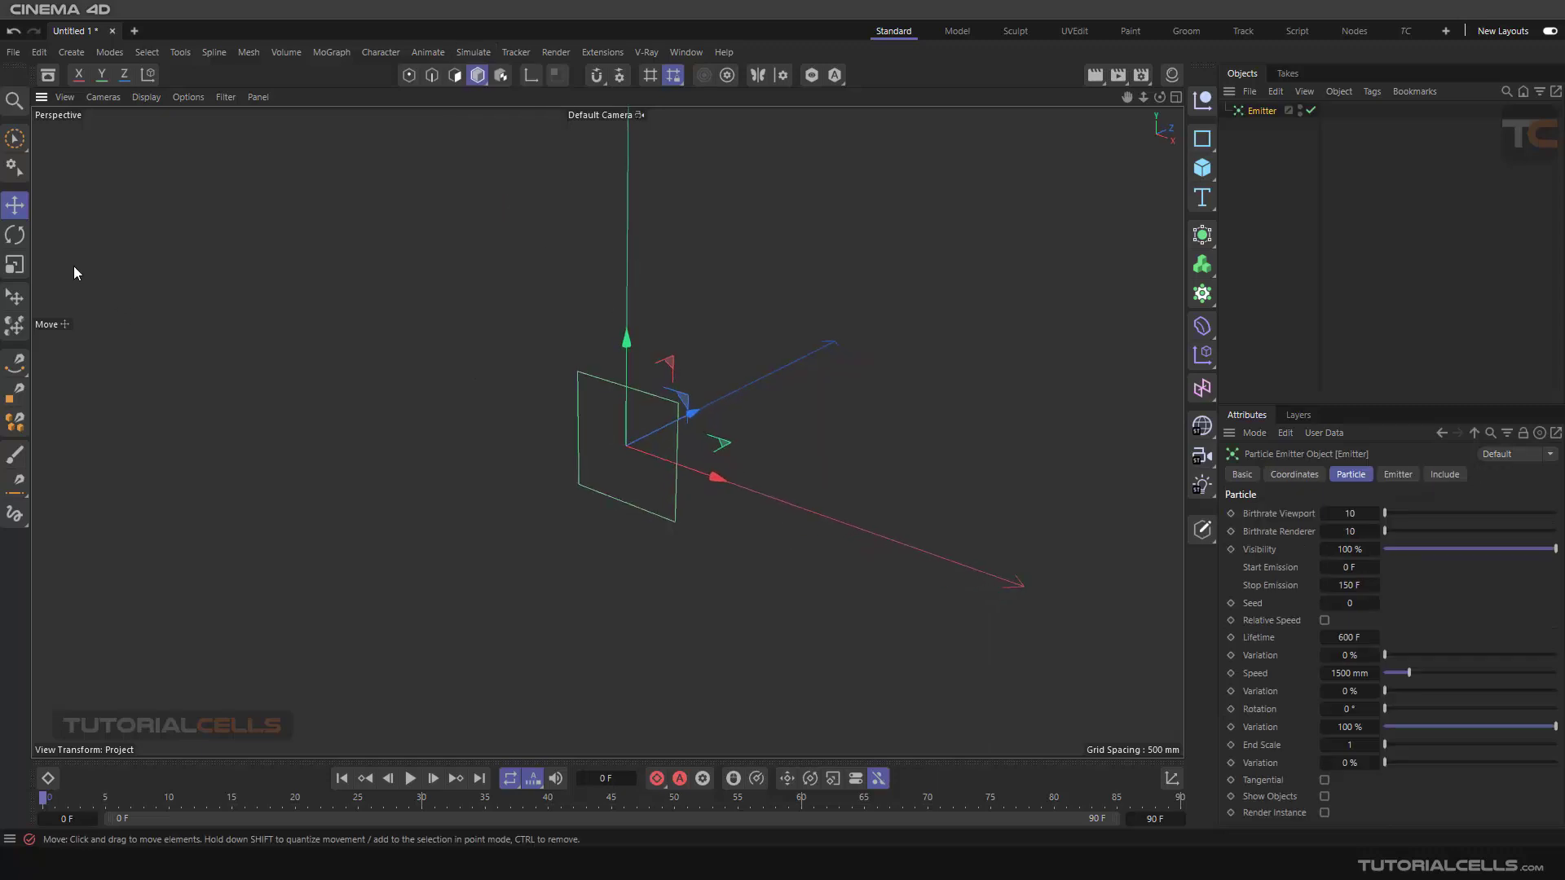
key("r")
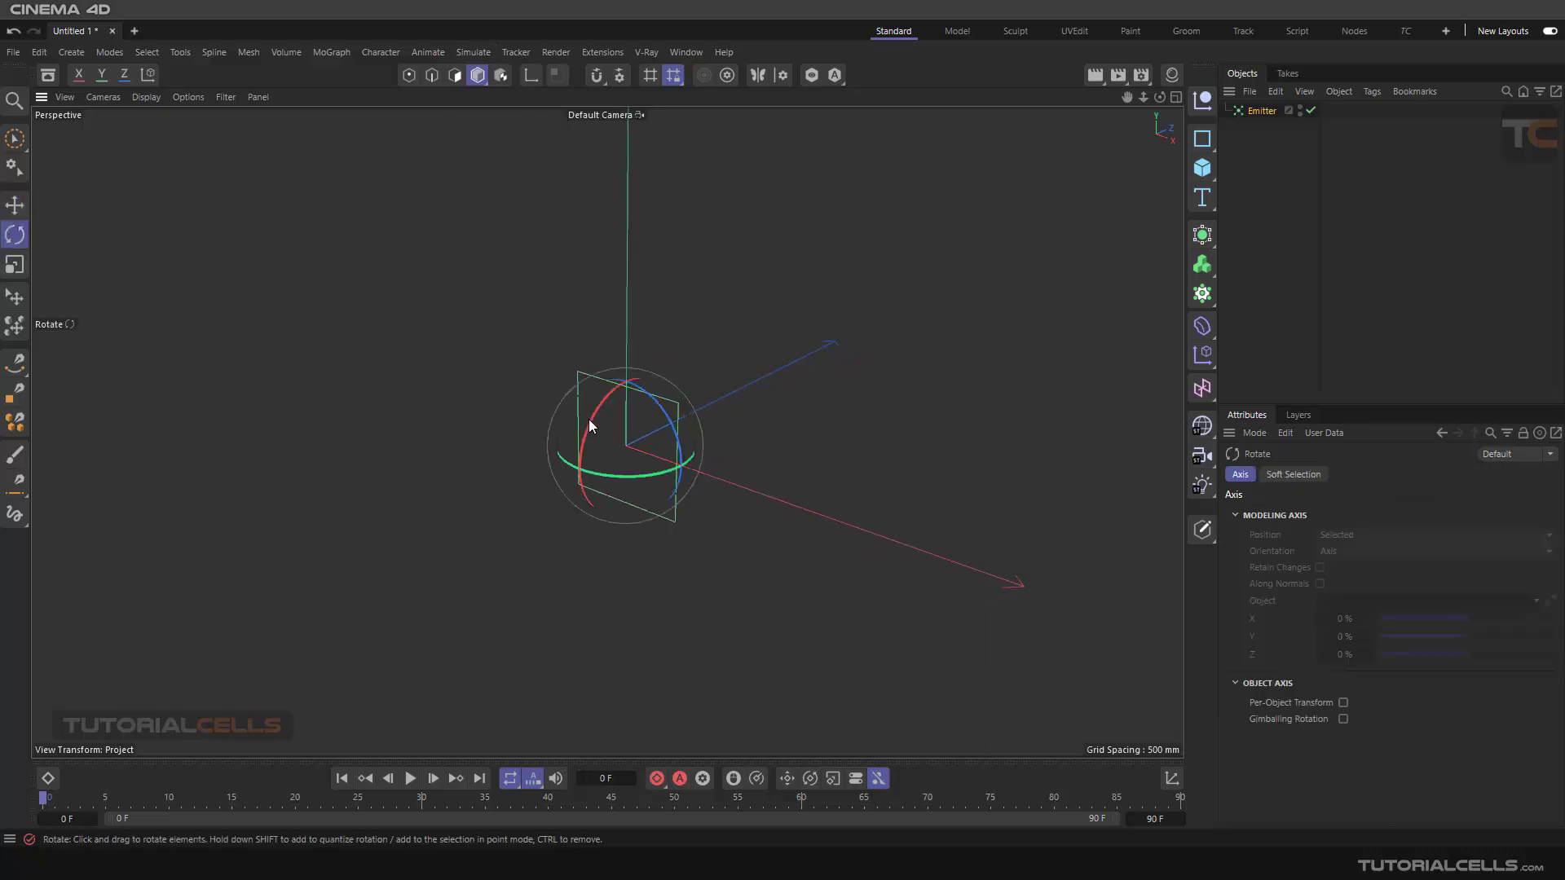
left_click_drag(591, 425, 562, 577)
Play the particle emission and extend the project's end to frame 300.
left_click(408, 779)
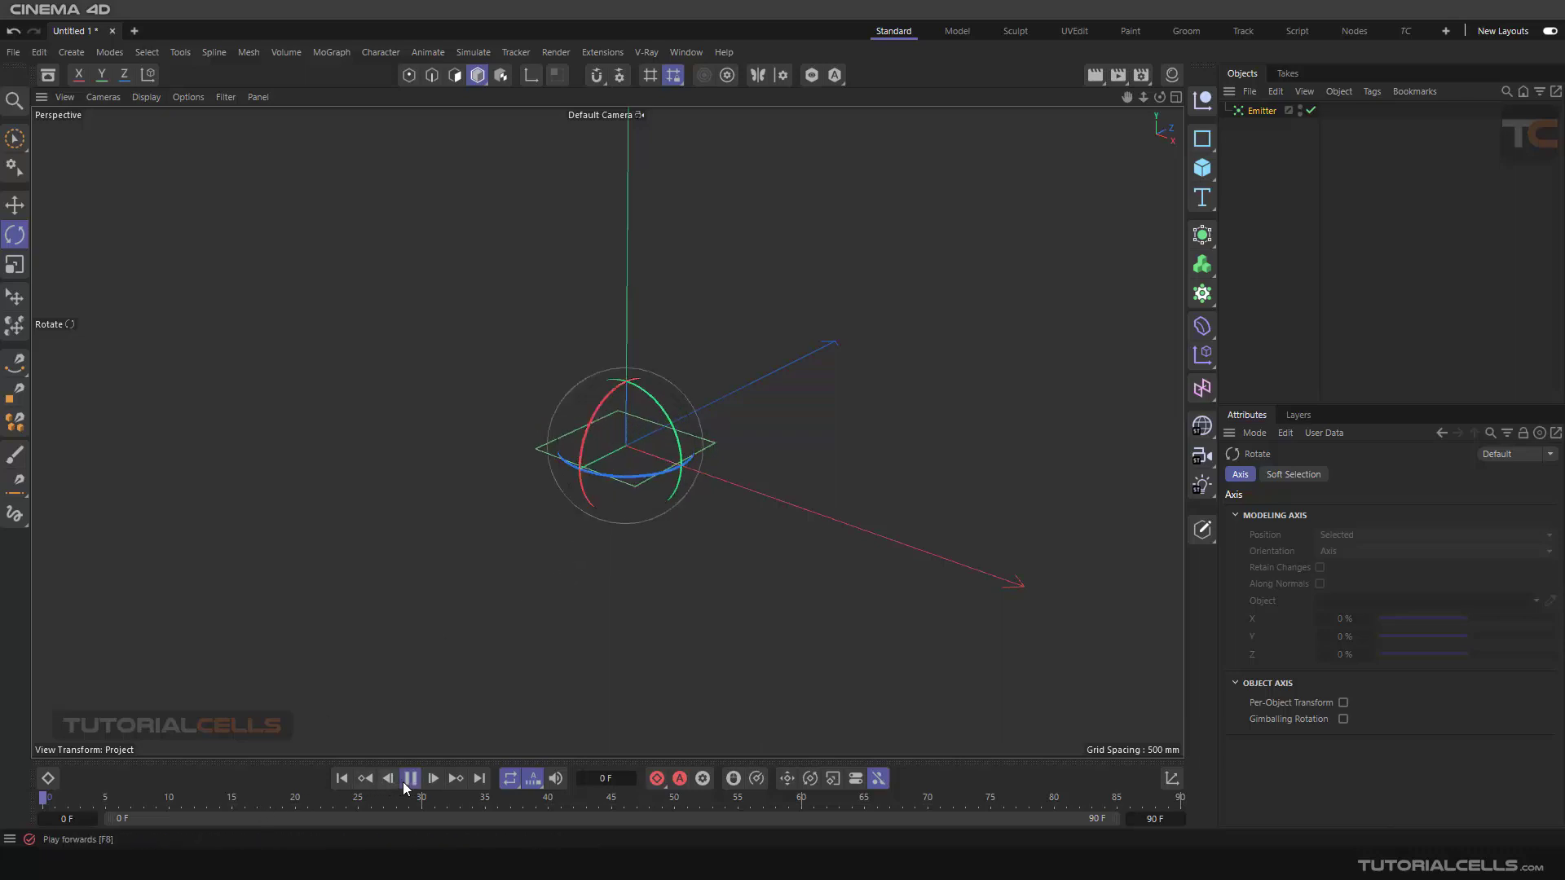
key("e")
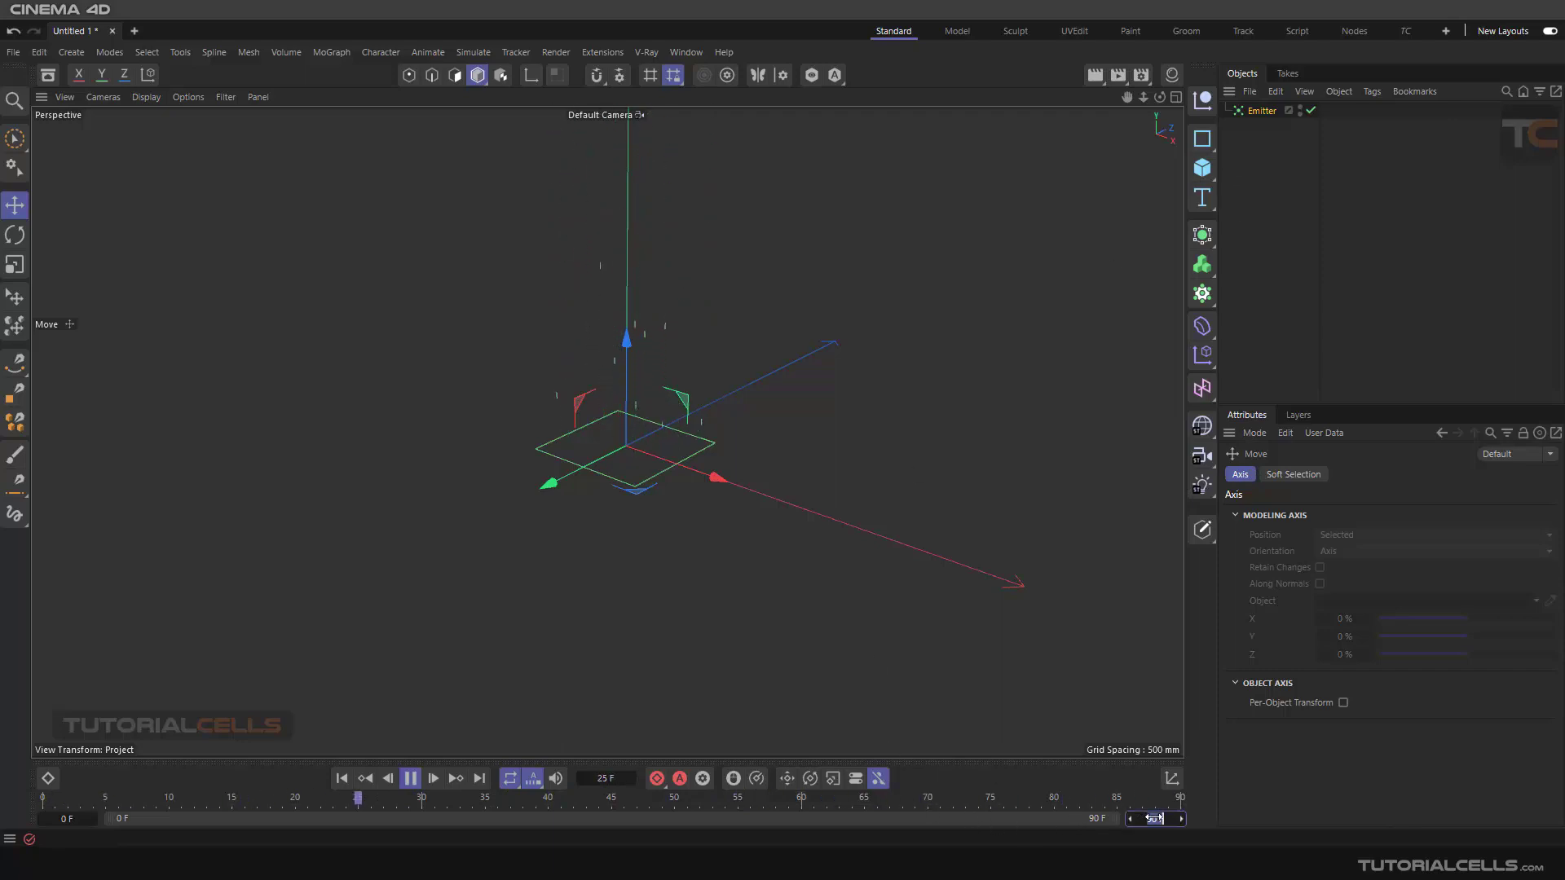
key("Return")
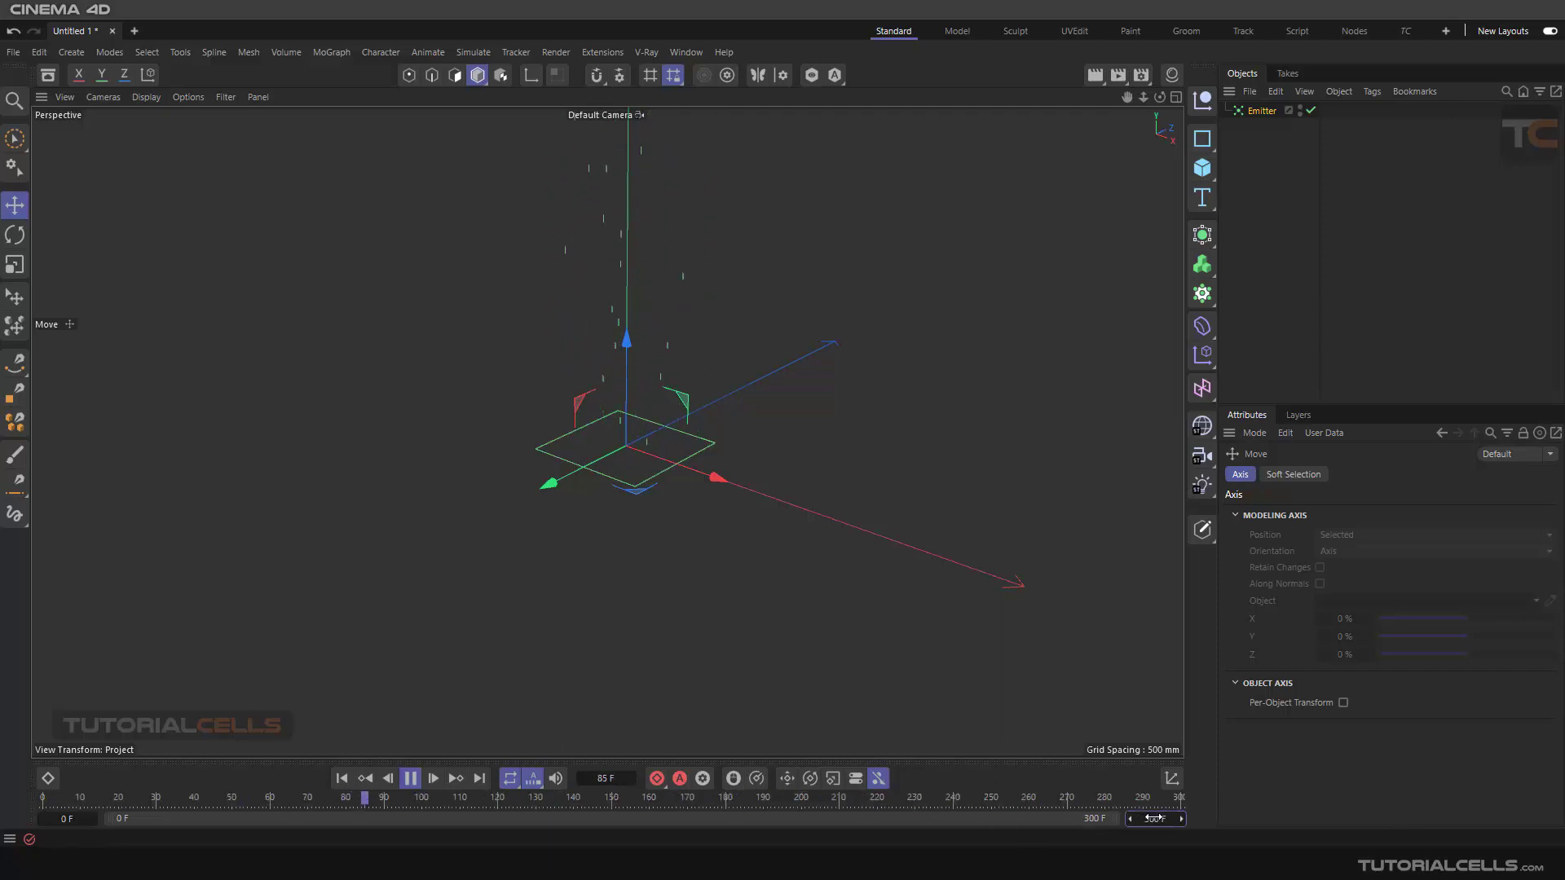
Set the emitter's viewport and renderer birthrates both to 6.
left_click(1261, 111)
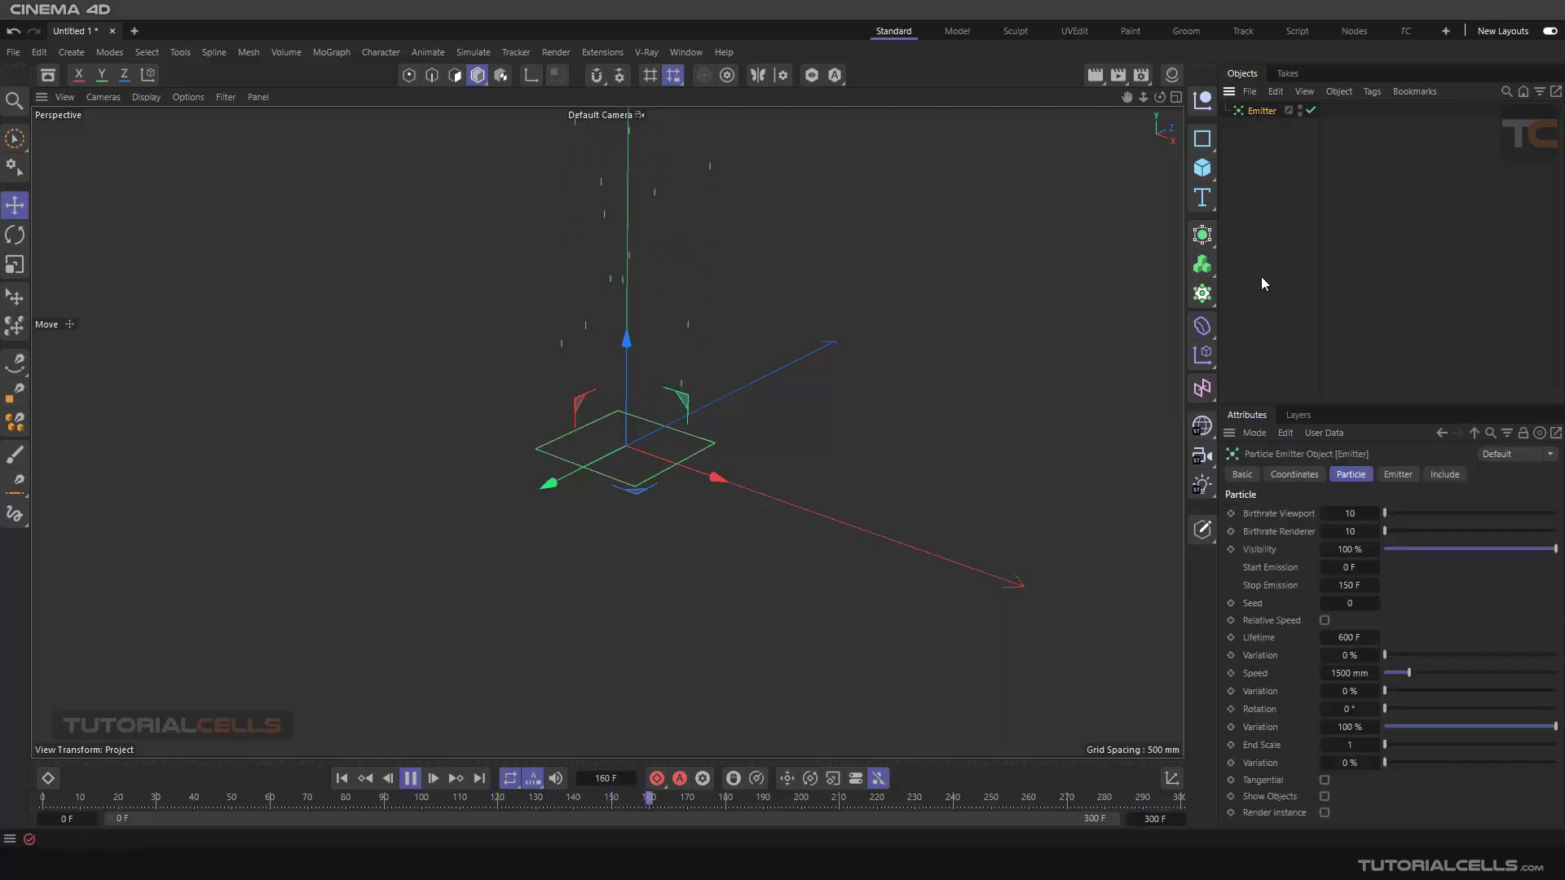
left_click(1345, 512)
type("6")
left_click(1351, 531)
type("6")
Set the emitter's particle lifetime to 50 F.
left_click(1346, 637)
type("50")
key("Return")
scroll(618, 256, "down", 2)
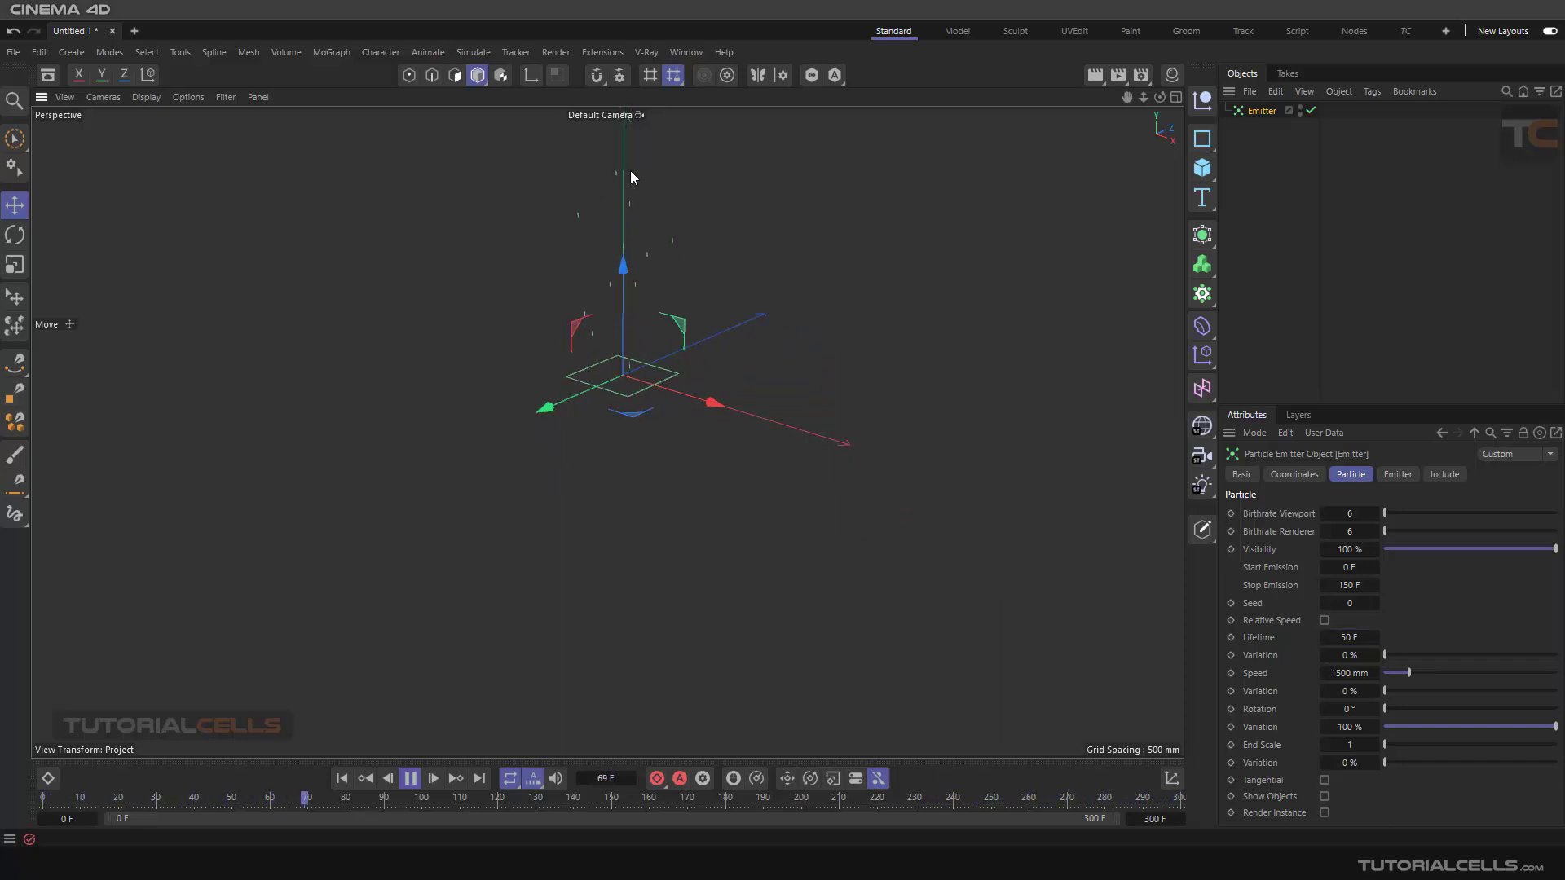
Set the emitter's particle lifetime to 60 F and its stop emission to 50 F.
double_click(1349, 637)
type("60")
key("Return")
left_click(1347, 586)
type("50")
key("Return")
scroll(614, 361, "down", 1)
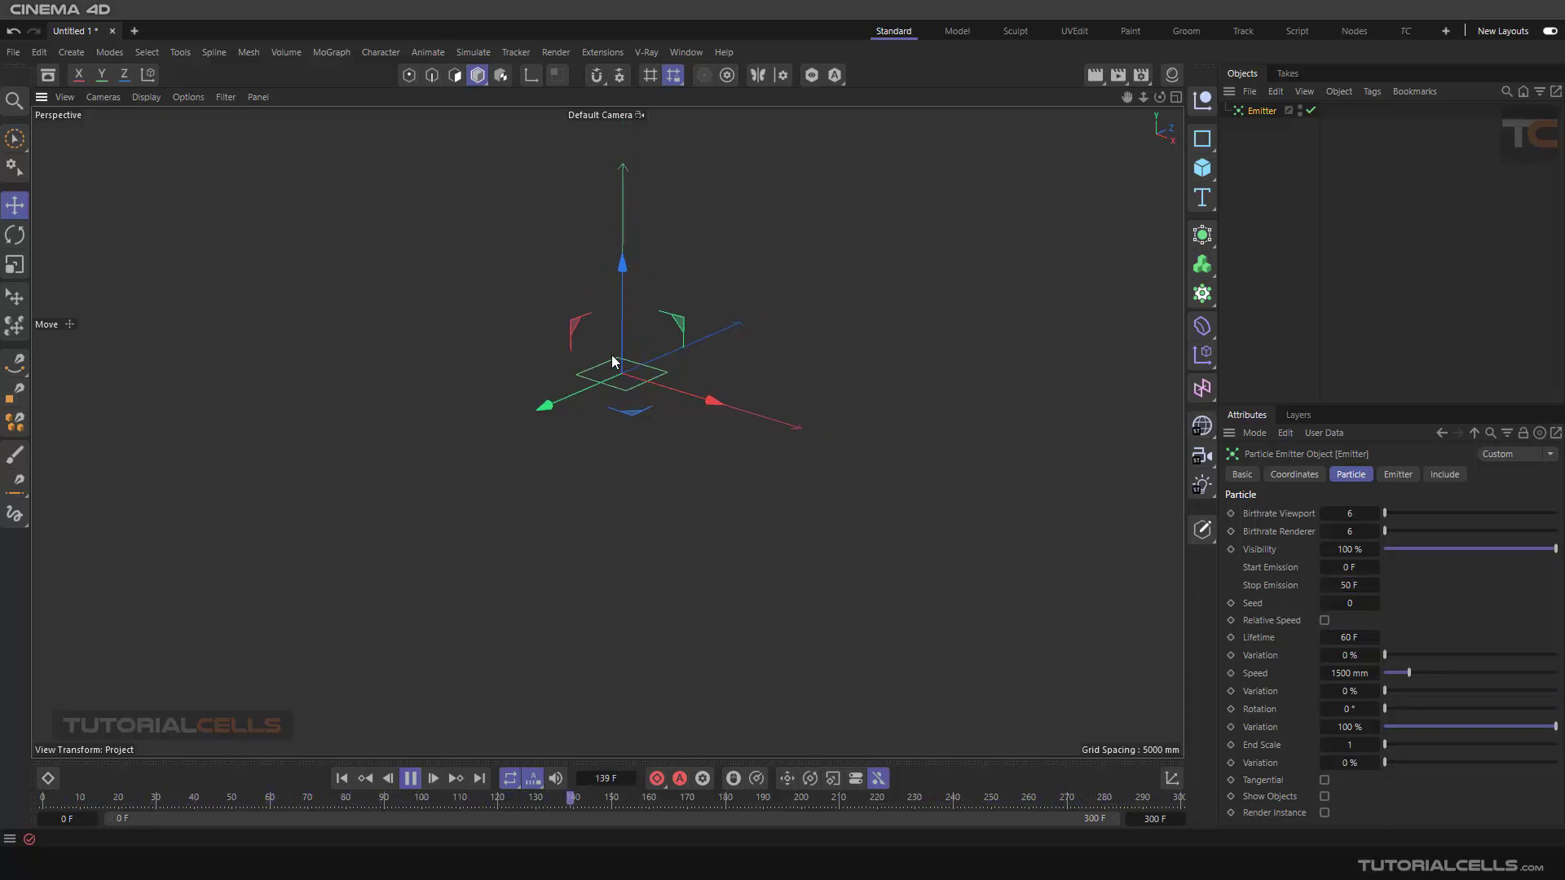
scroll(614, 361, "up", 4)
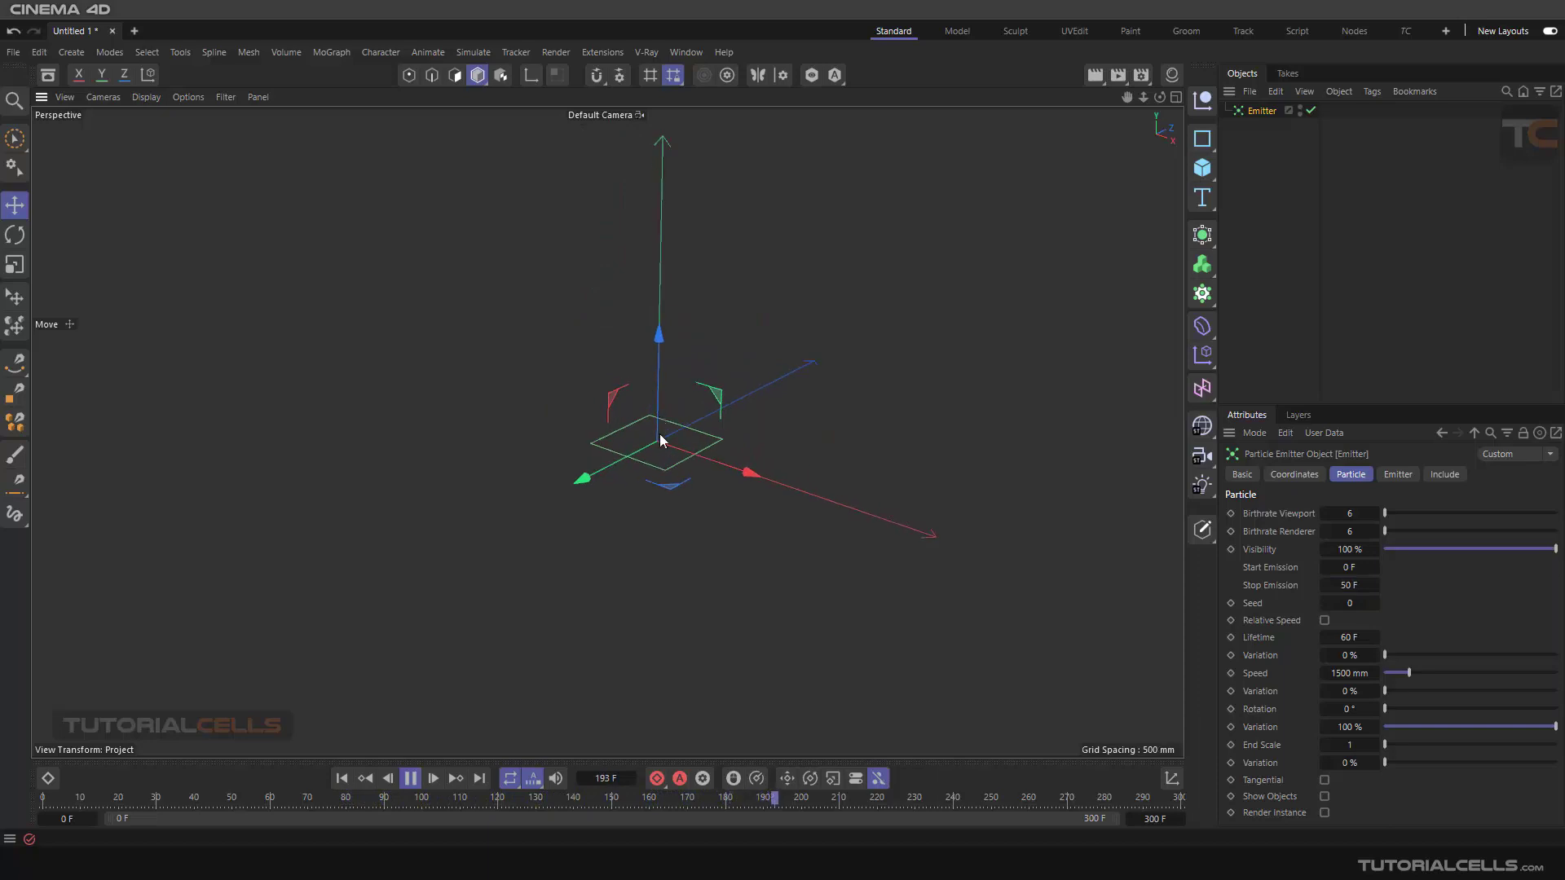
Review the particle emission from the first frame, stop playback and return to the start of the animation.
left_click(341, 778)
left_click_drag(665, 320, 693, 359)
left_click(411, 779)
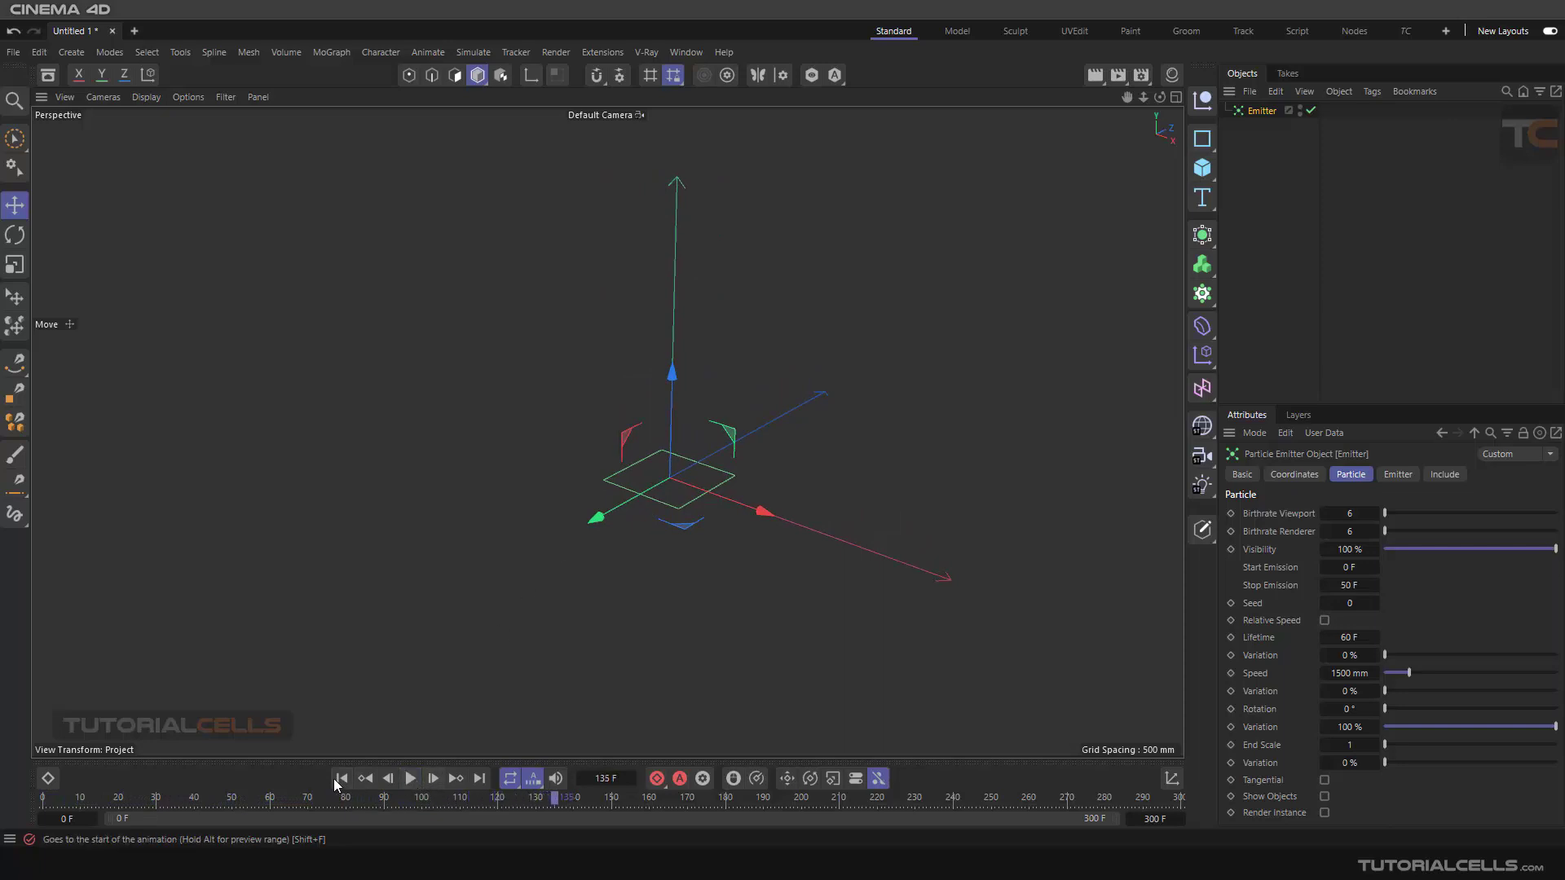
left_click(334, 780)
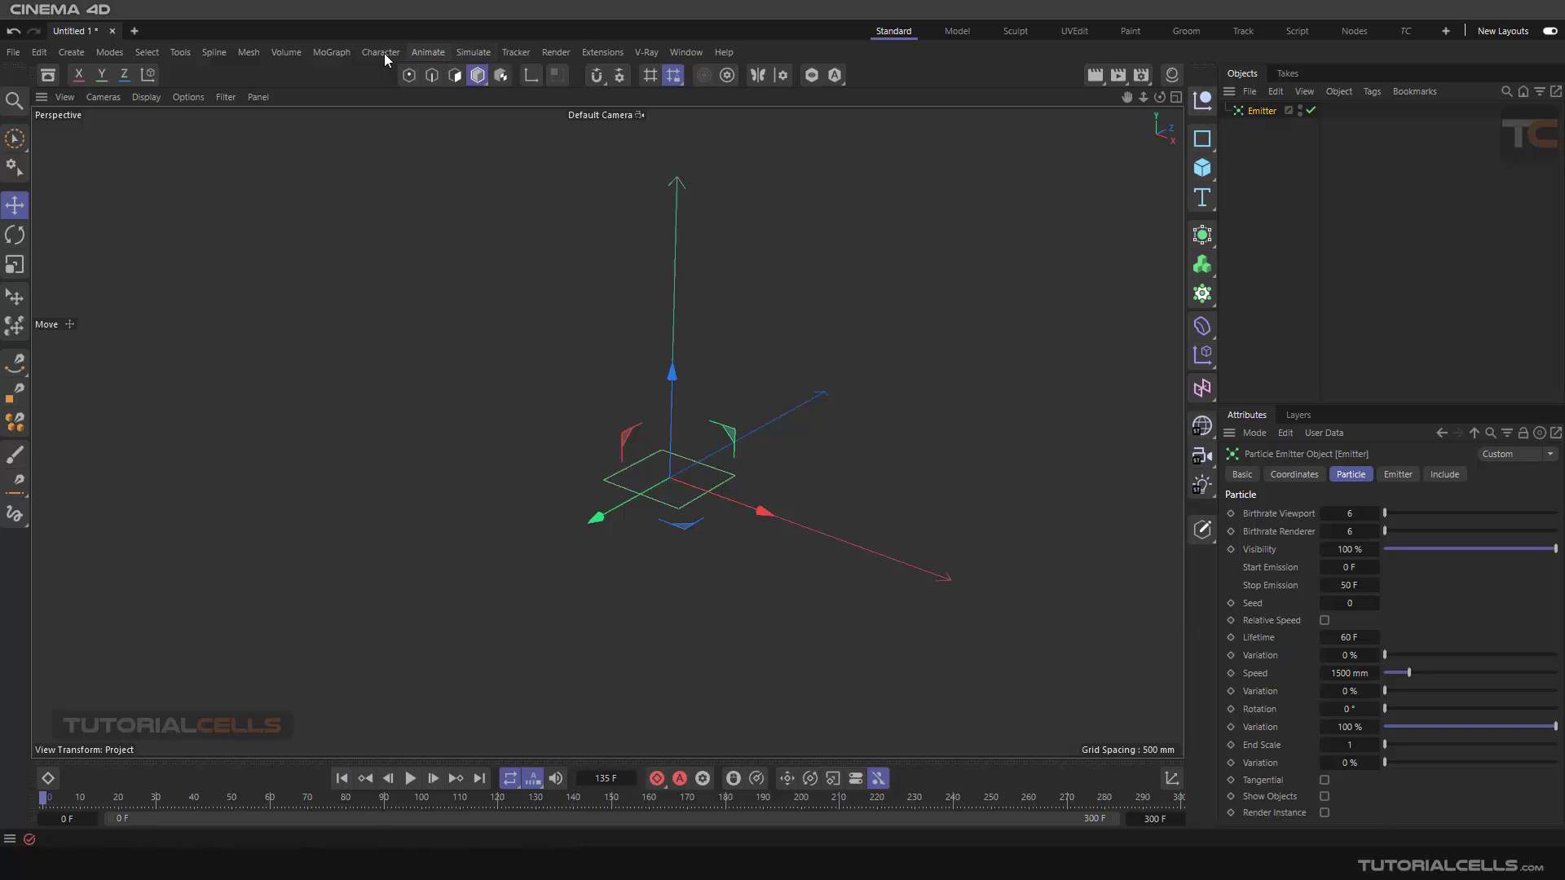
Add a MoGraph Tracer linked to the Emitter and play the animation briefly to preview the traced particle paths.
left_click(330, 51)
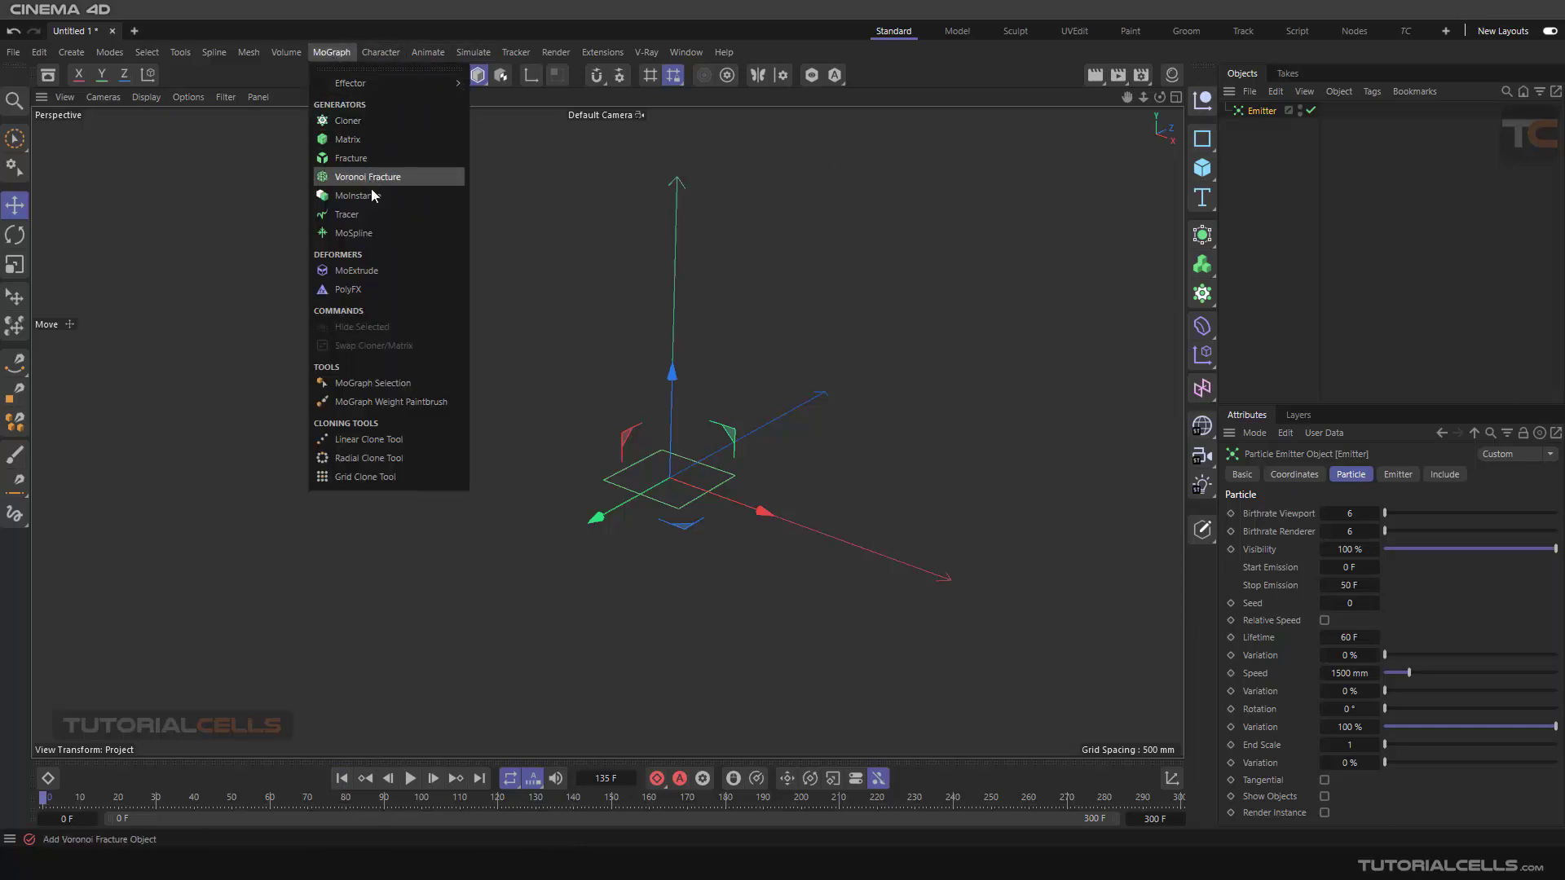
left_click(380, 215)
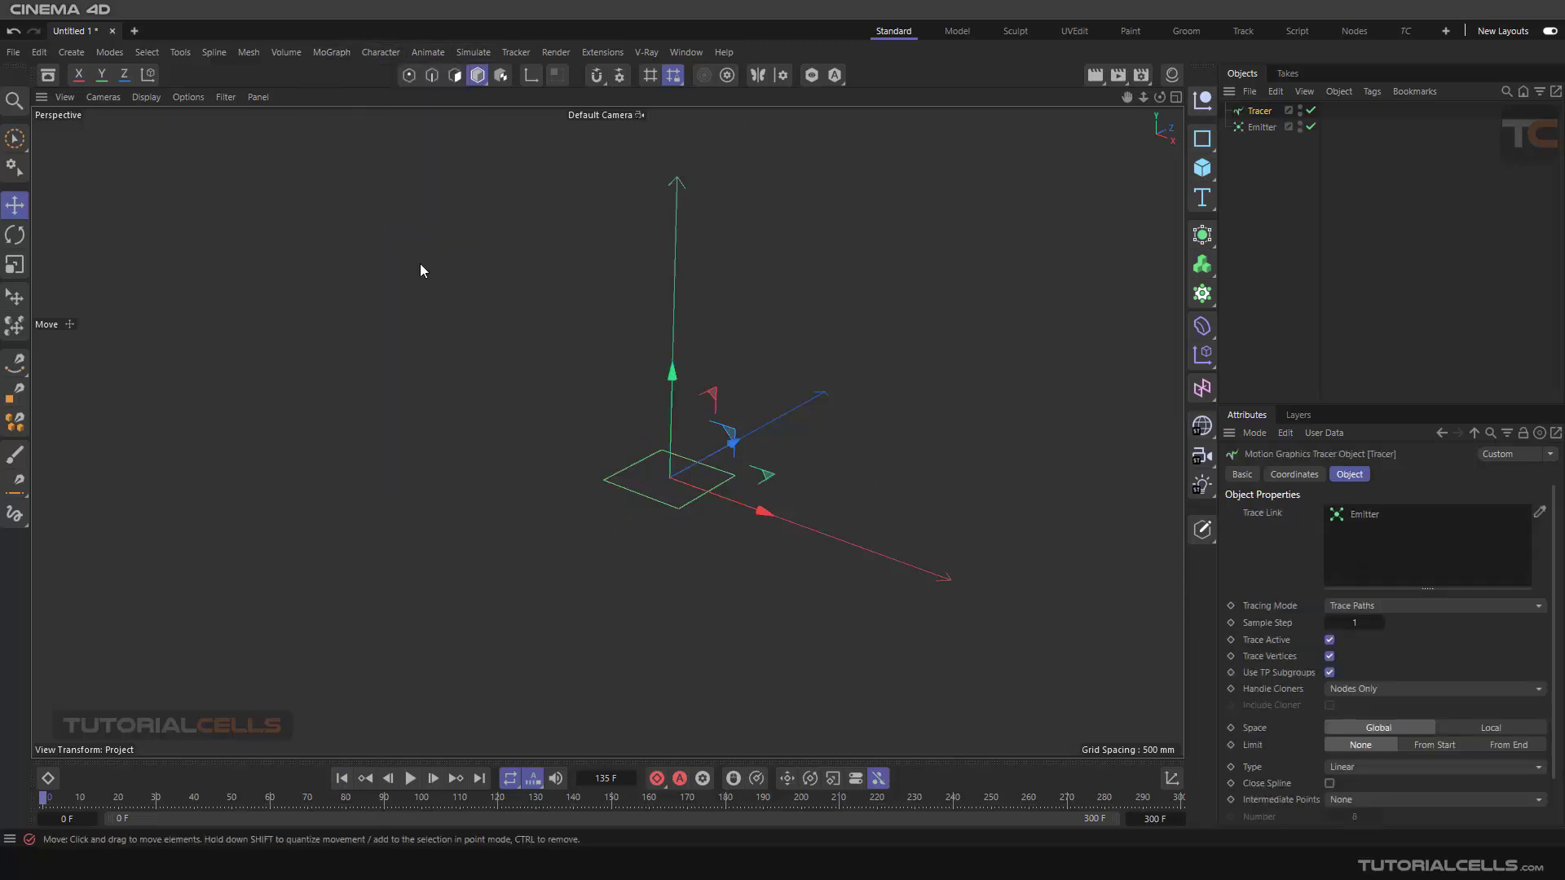
left_click(408, 778)
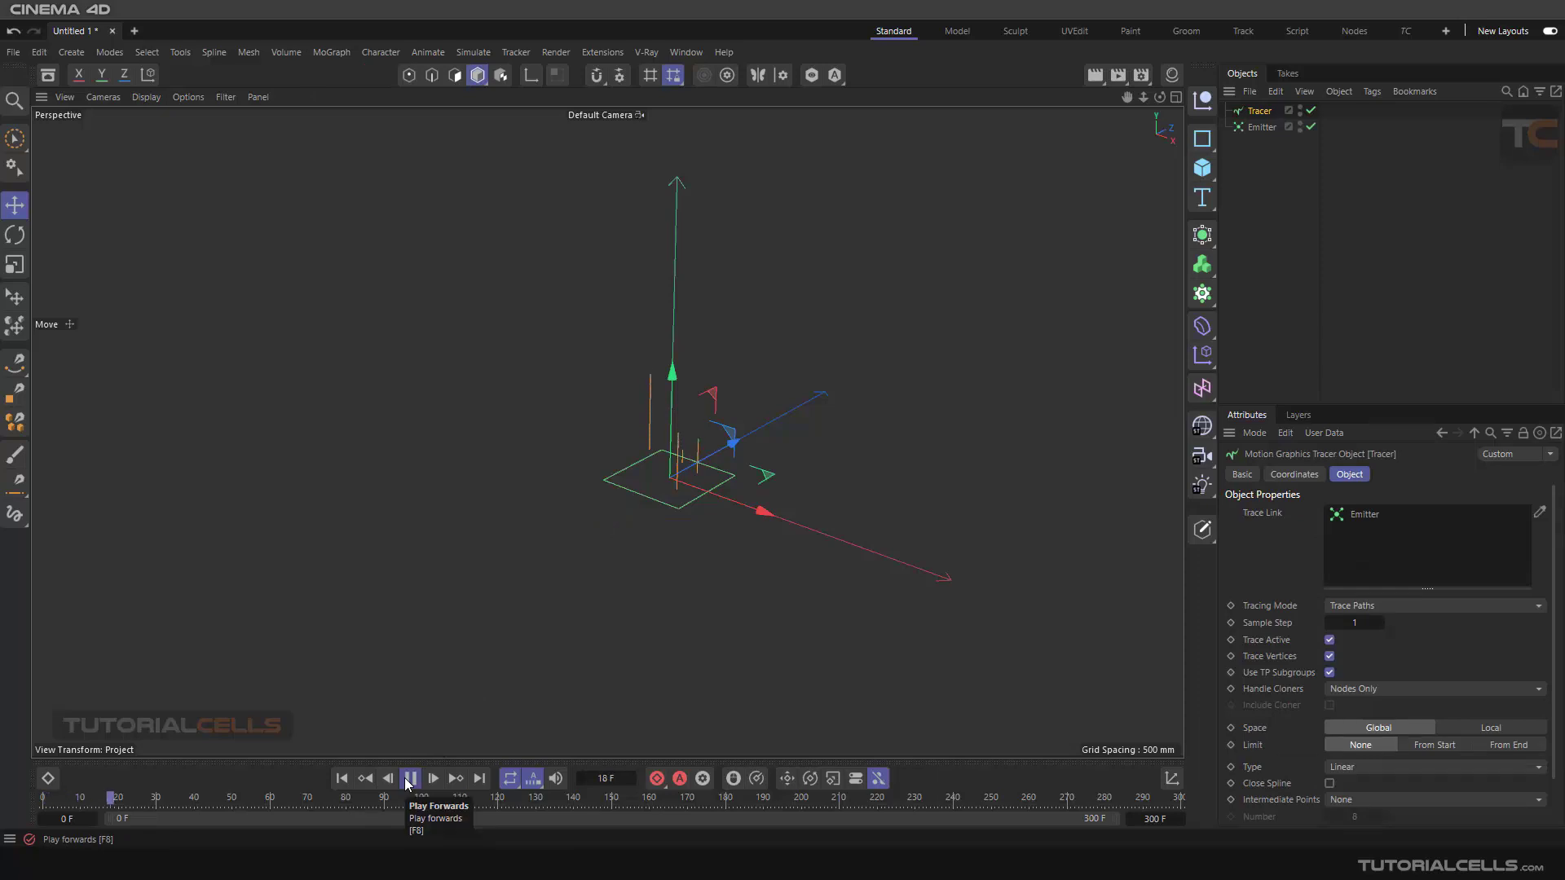
left_click(408, 779)
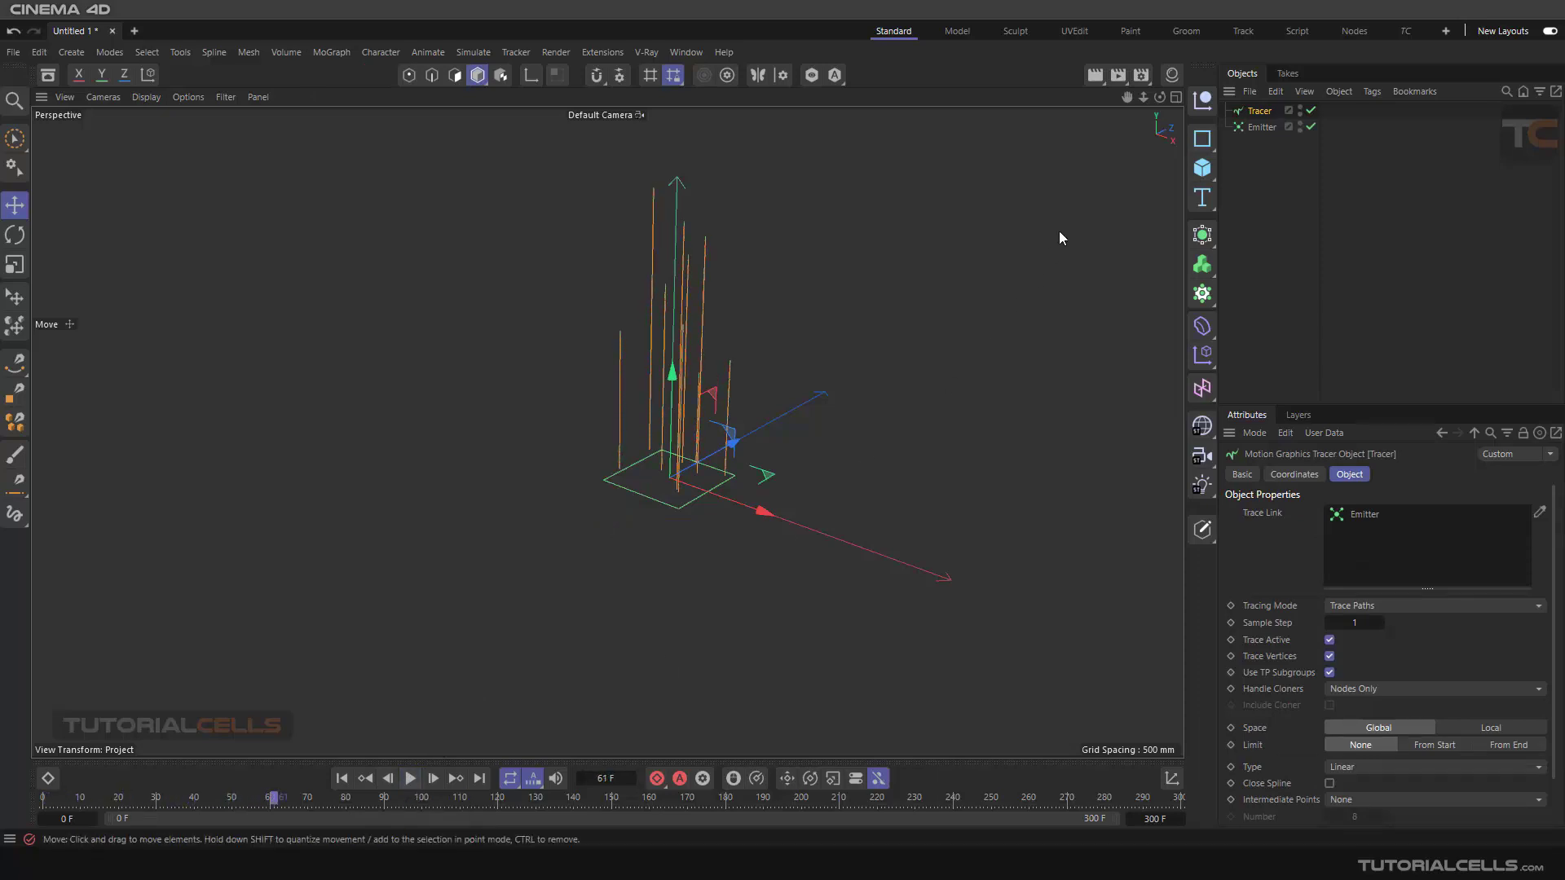
Set the emitter's horizontal angle to 142° and vertical angle to 71°, and replay the animation from the start.
left_click(1247, 132)
left_click(1394, 476)
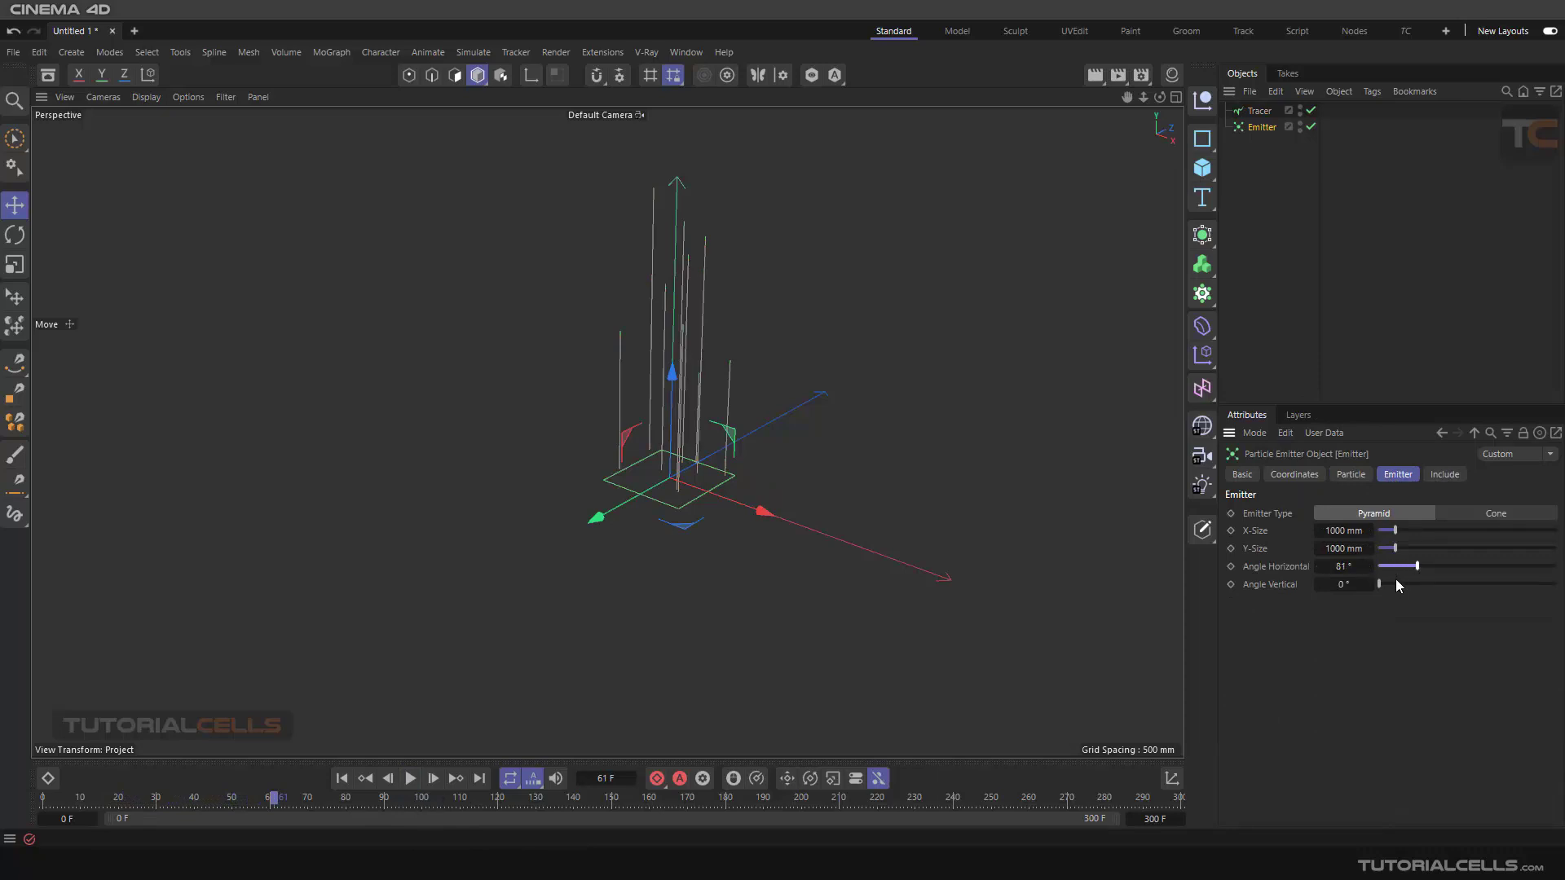
left_click_drag(1397, 584, 1450, 580)
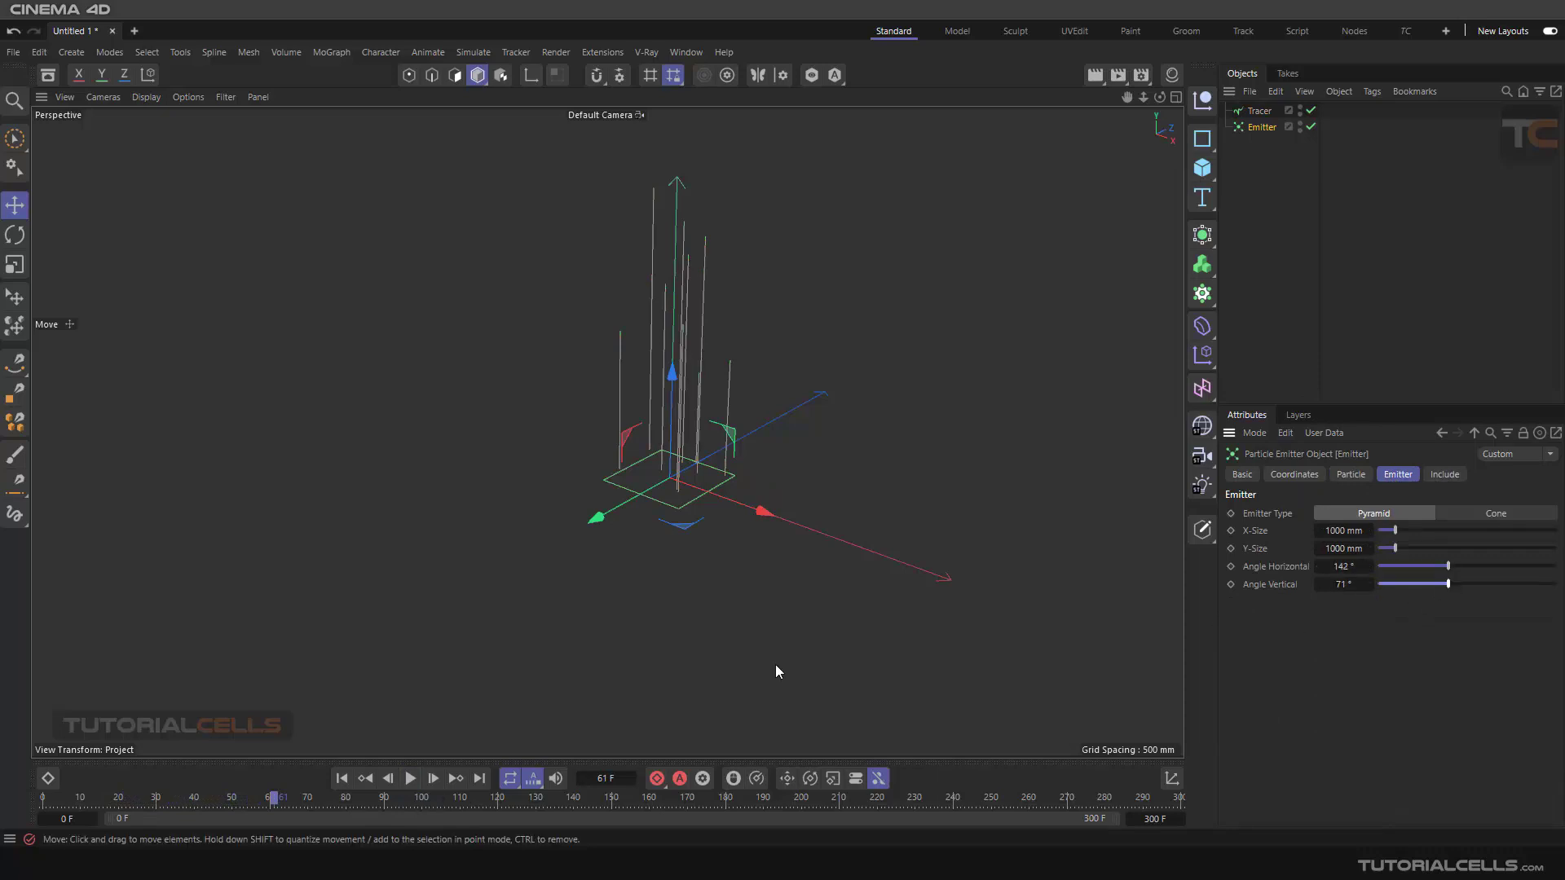
left_click(410, 778)
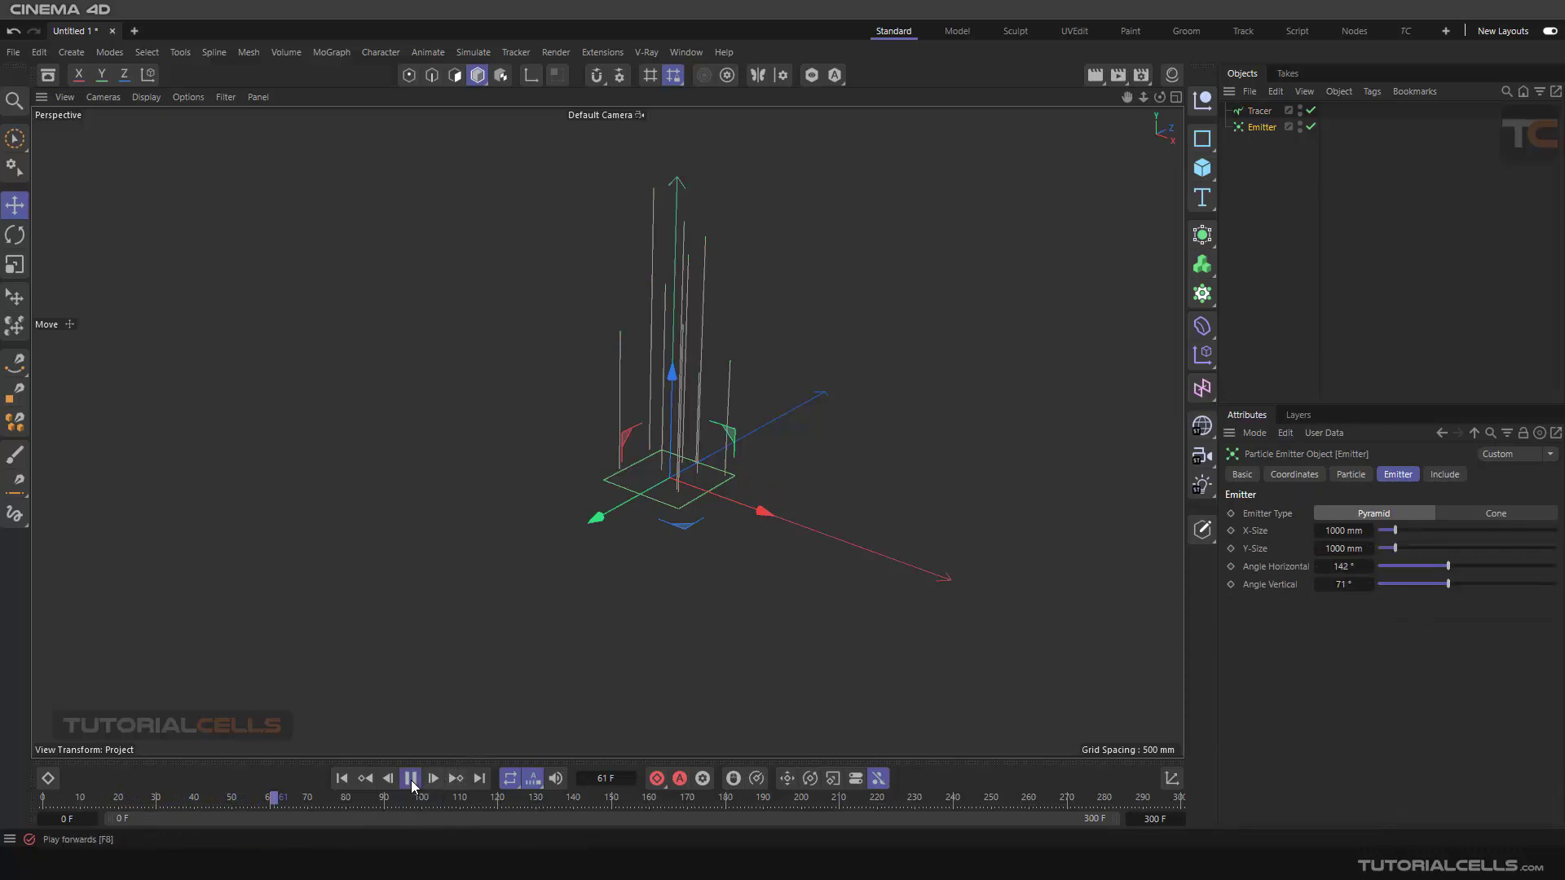
left_click(342, 778)
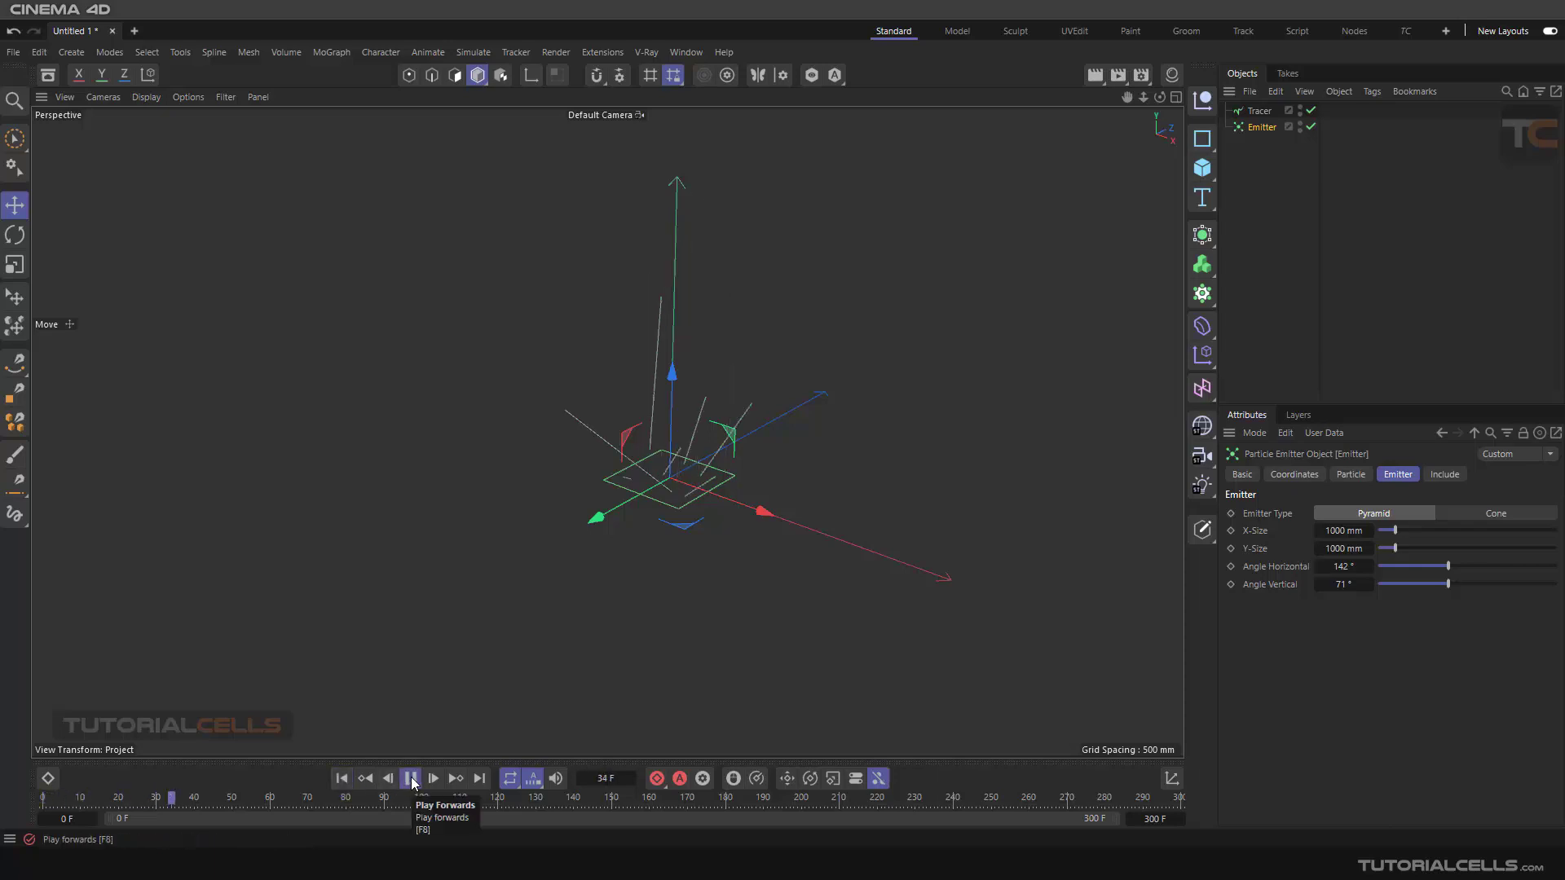
left_click(410, 780)
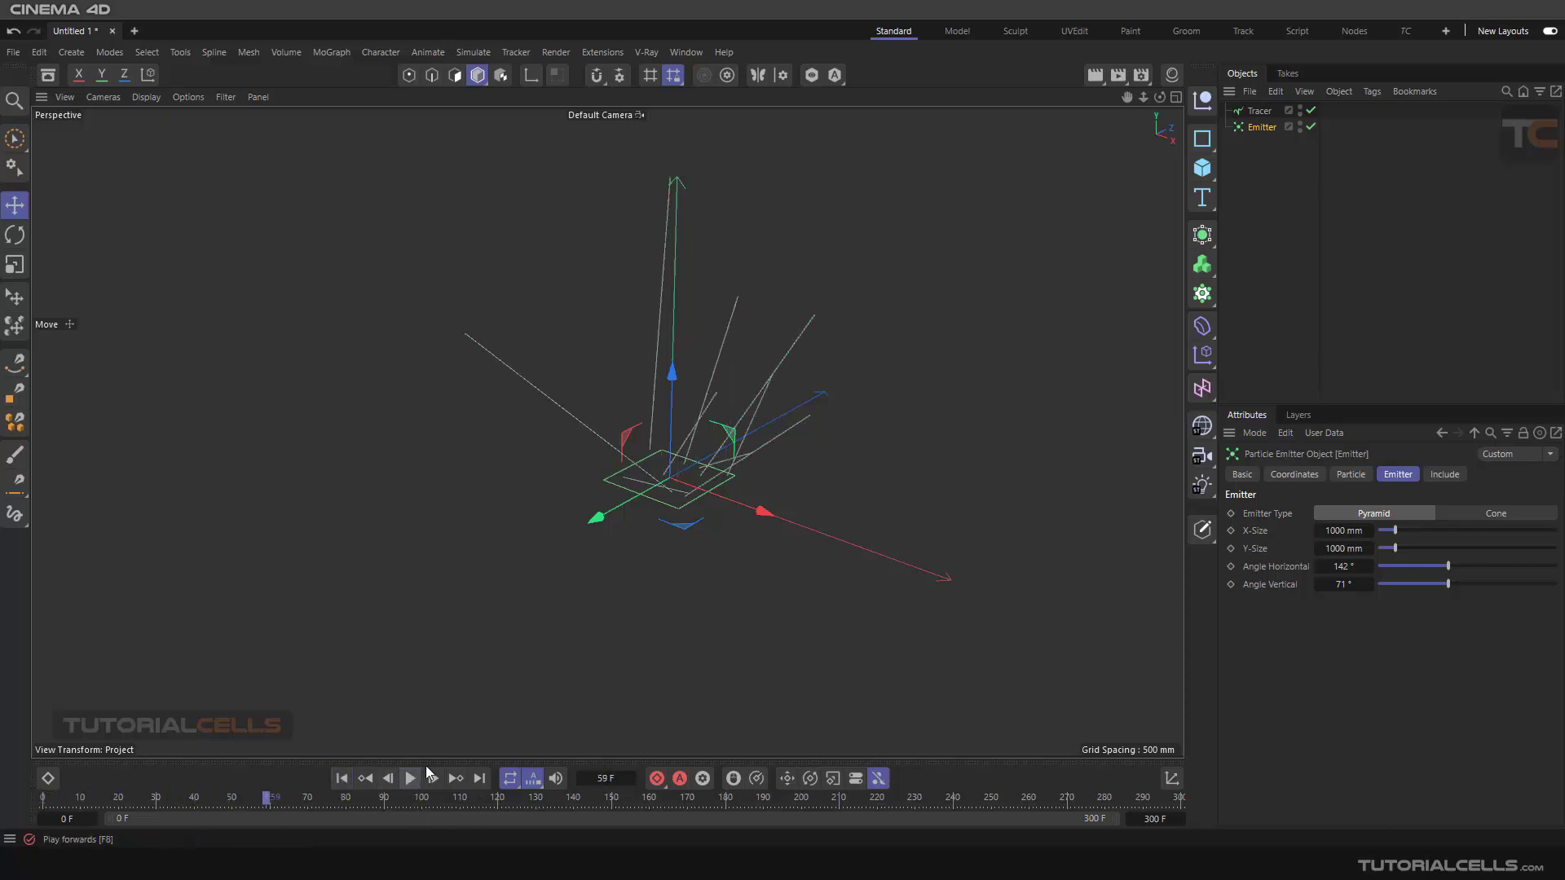
Set the emitter's horizontal and vertical angles to 45° and replay the animation from the start to check the narrower spread.
left_click(1344, 584)
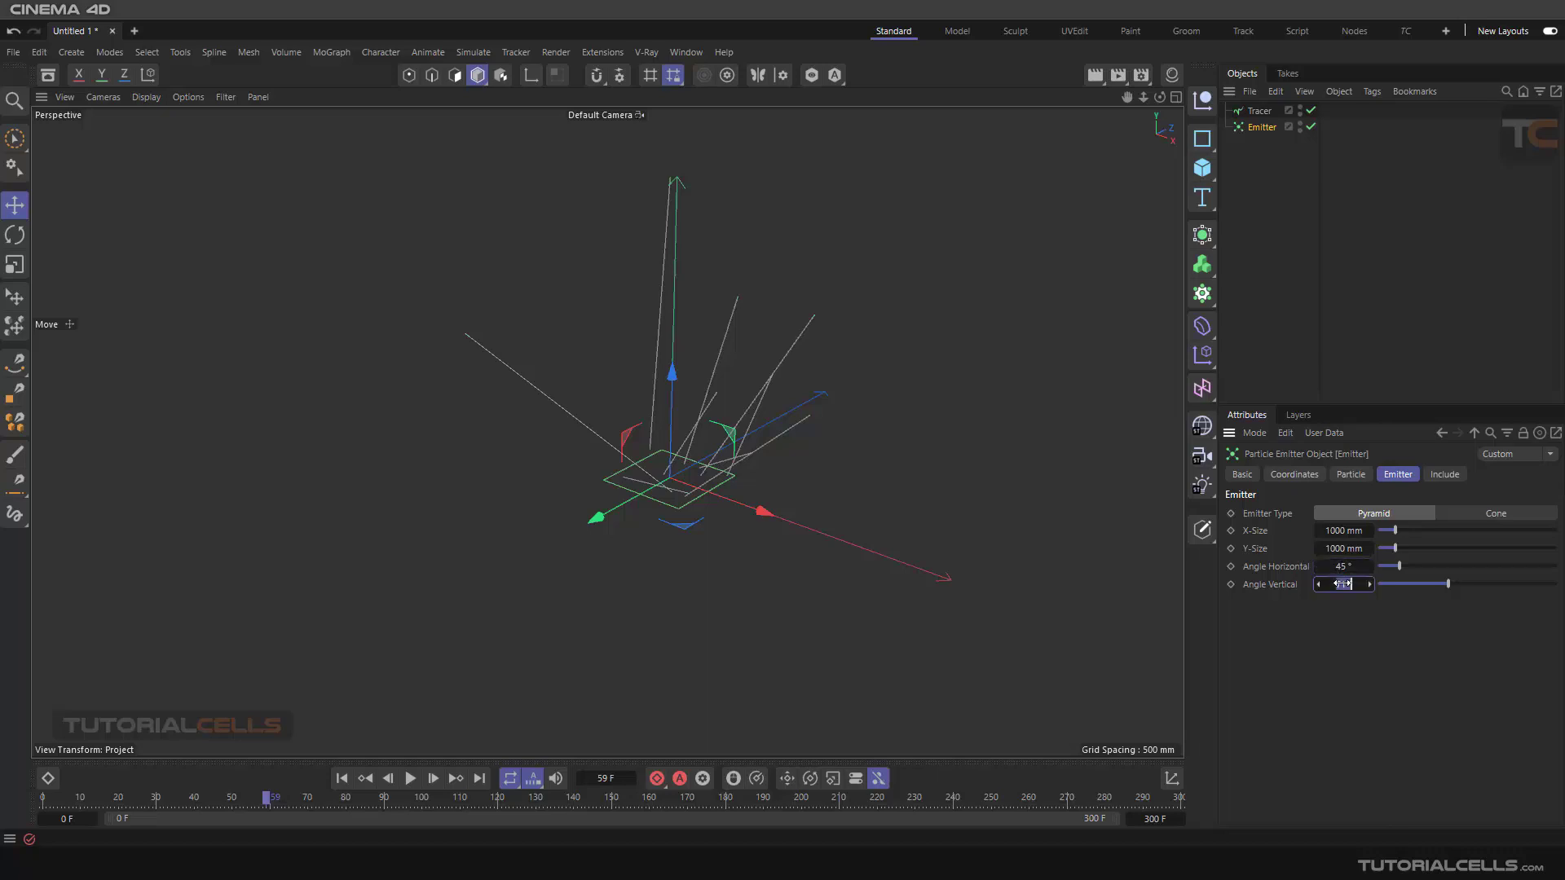
type("45")
key("Return")
left_click(343, 778)
left_click(410, 778)
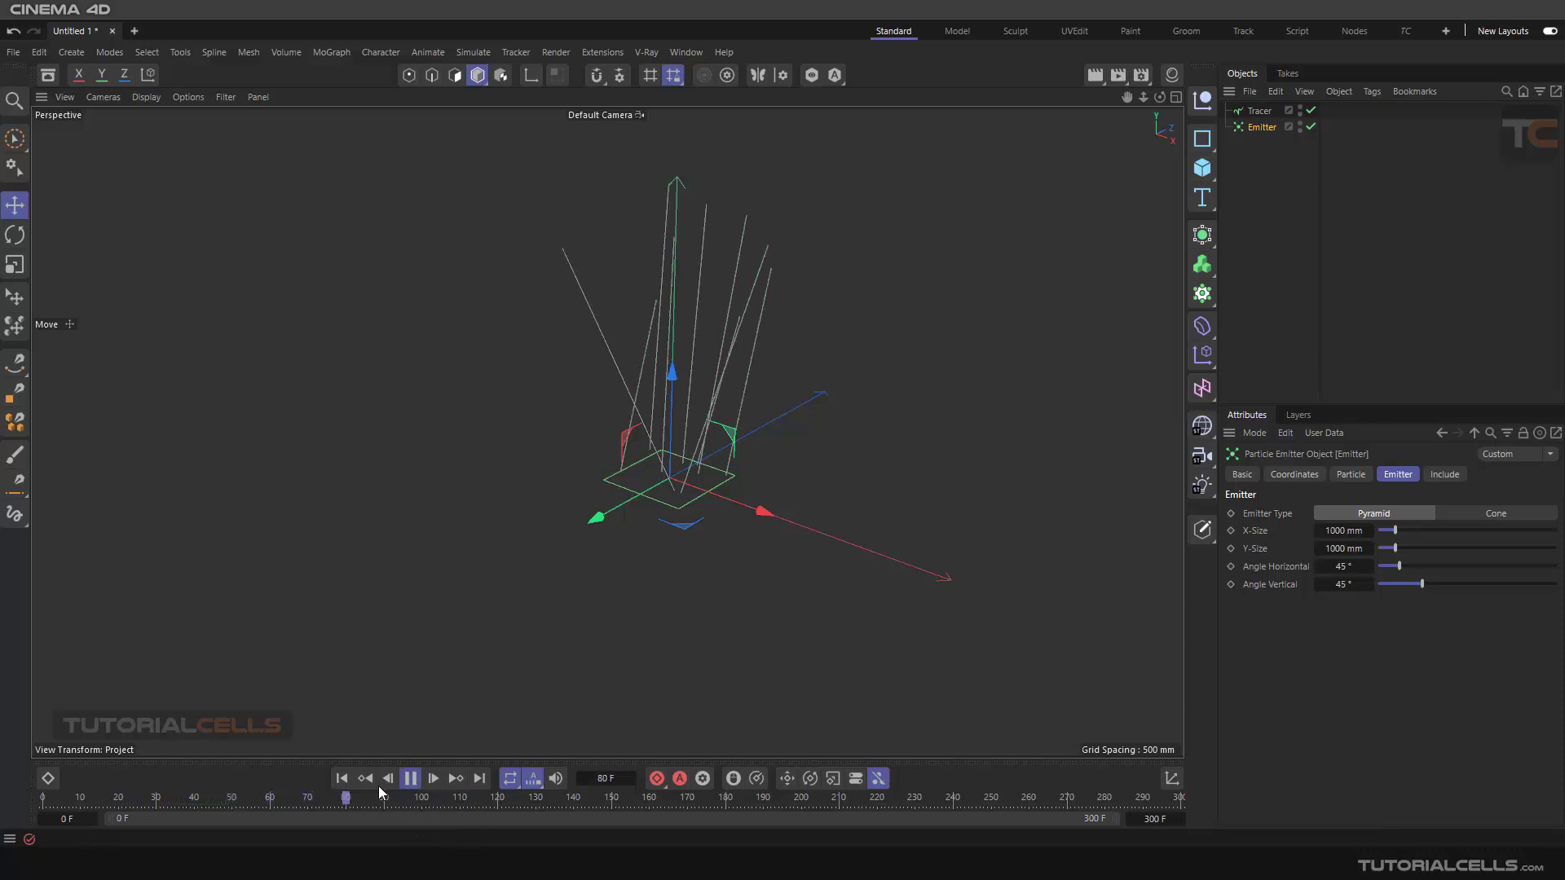
left_click(410, 778)
left_click_drag(770, 458, 848, 457, "alt")
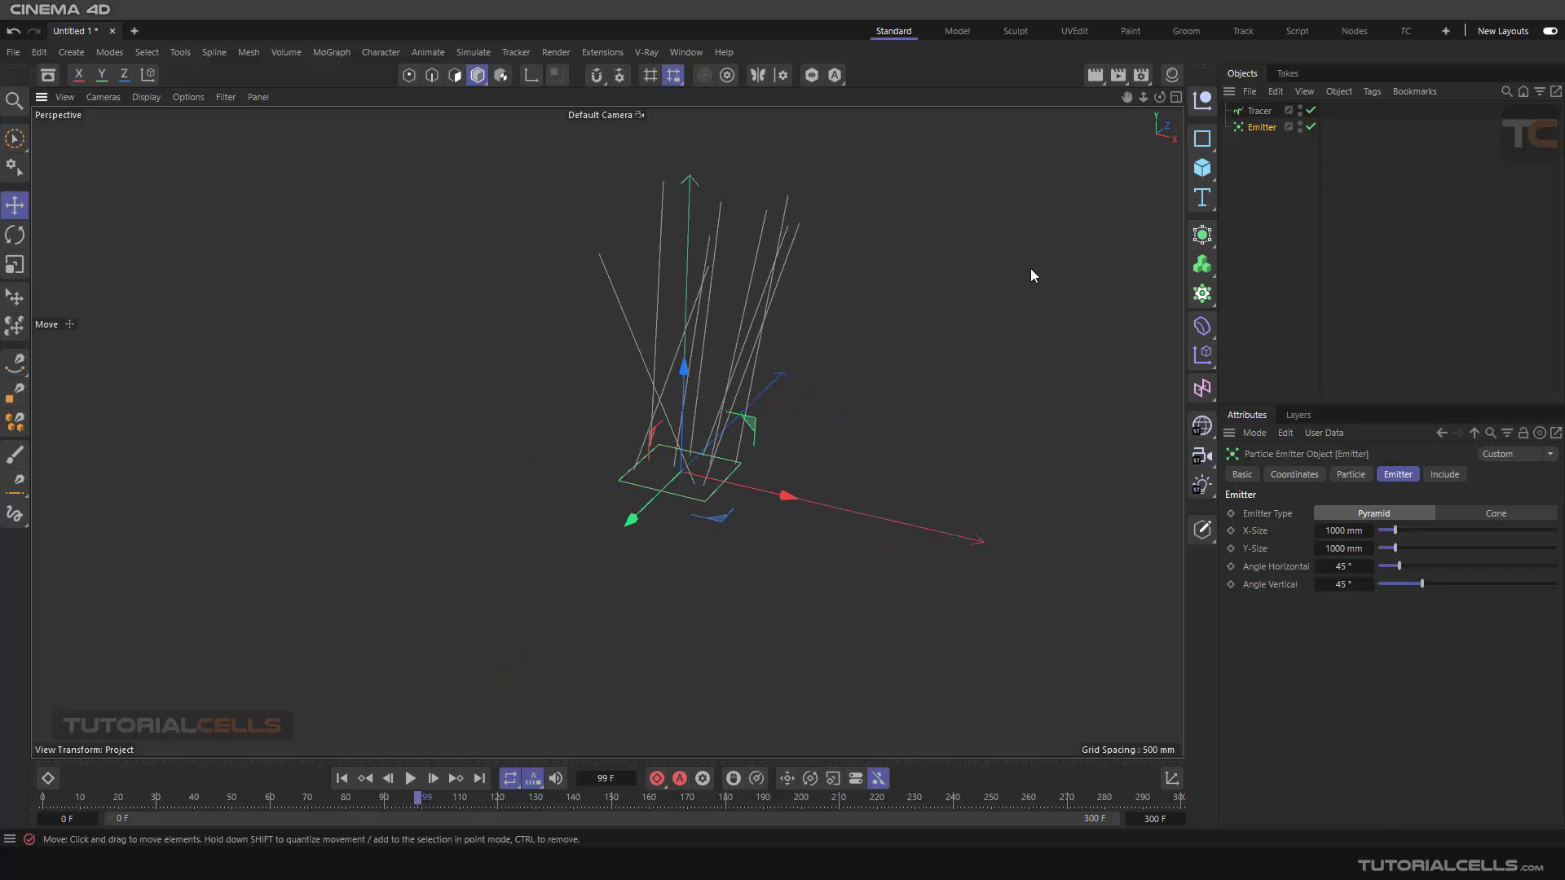
Add a MoGraph MoSpline to the scene and set its mode to Spline.
left_click(1257, 111)
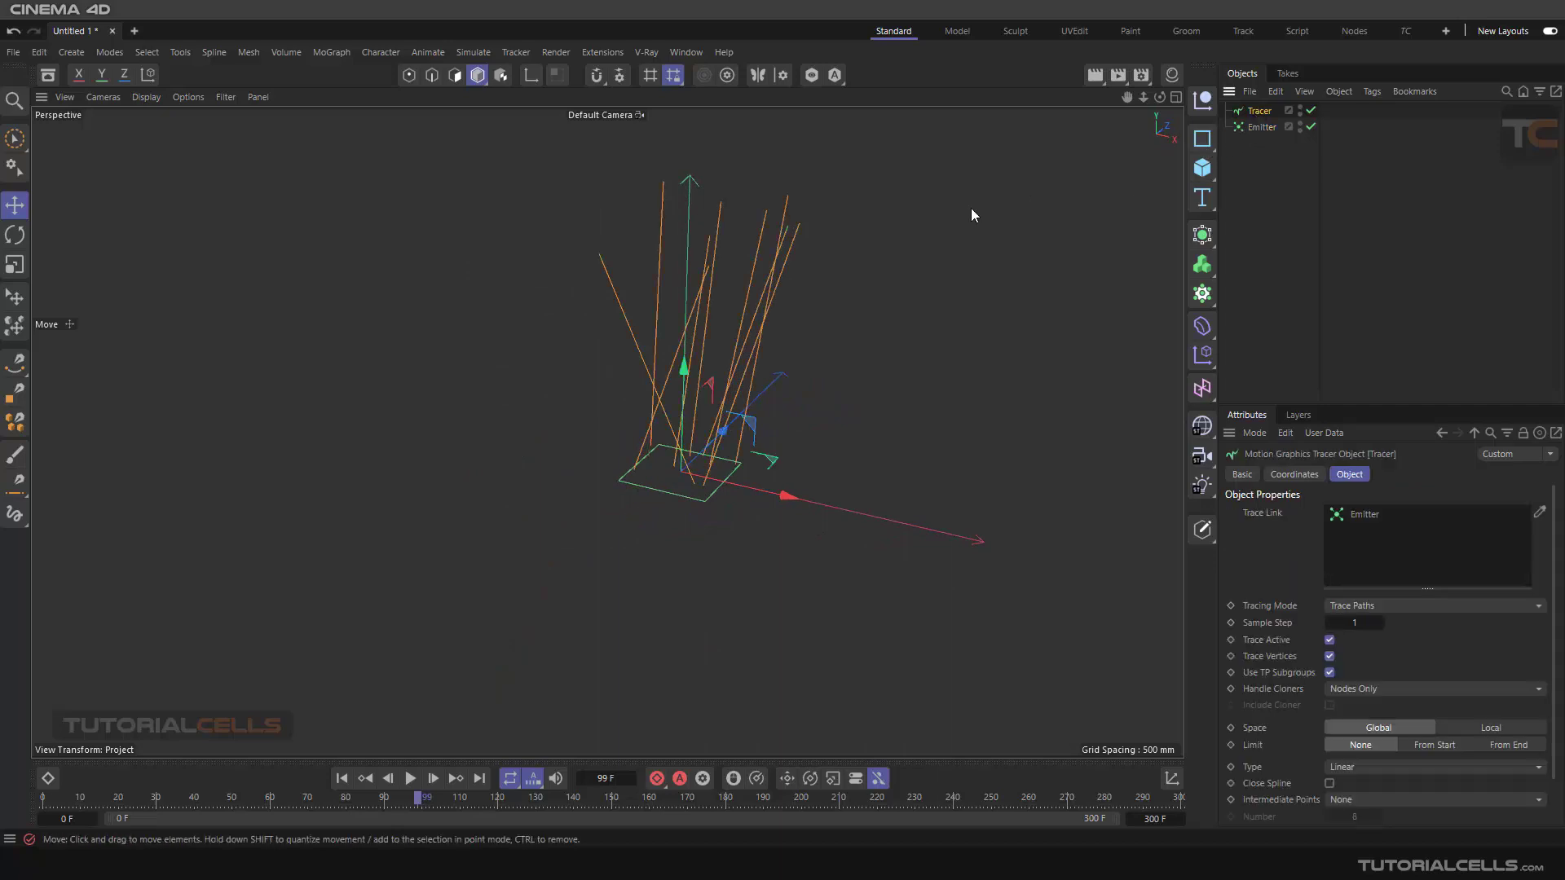
left_click_drag(896, 261, 818, 317, "alt")
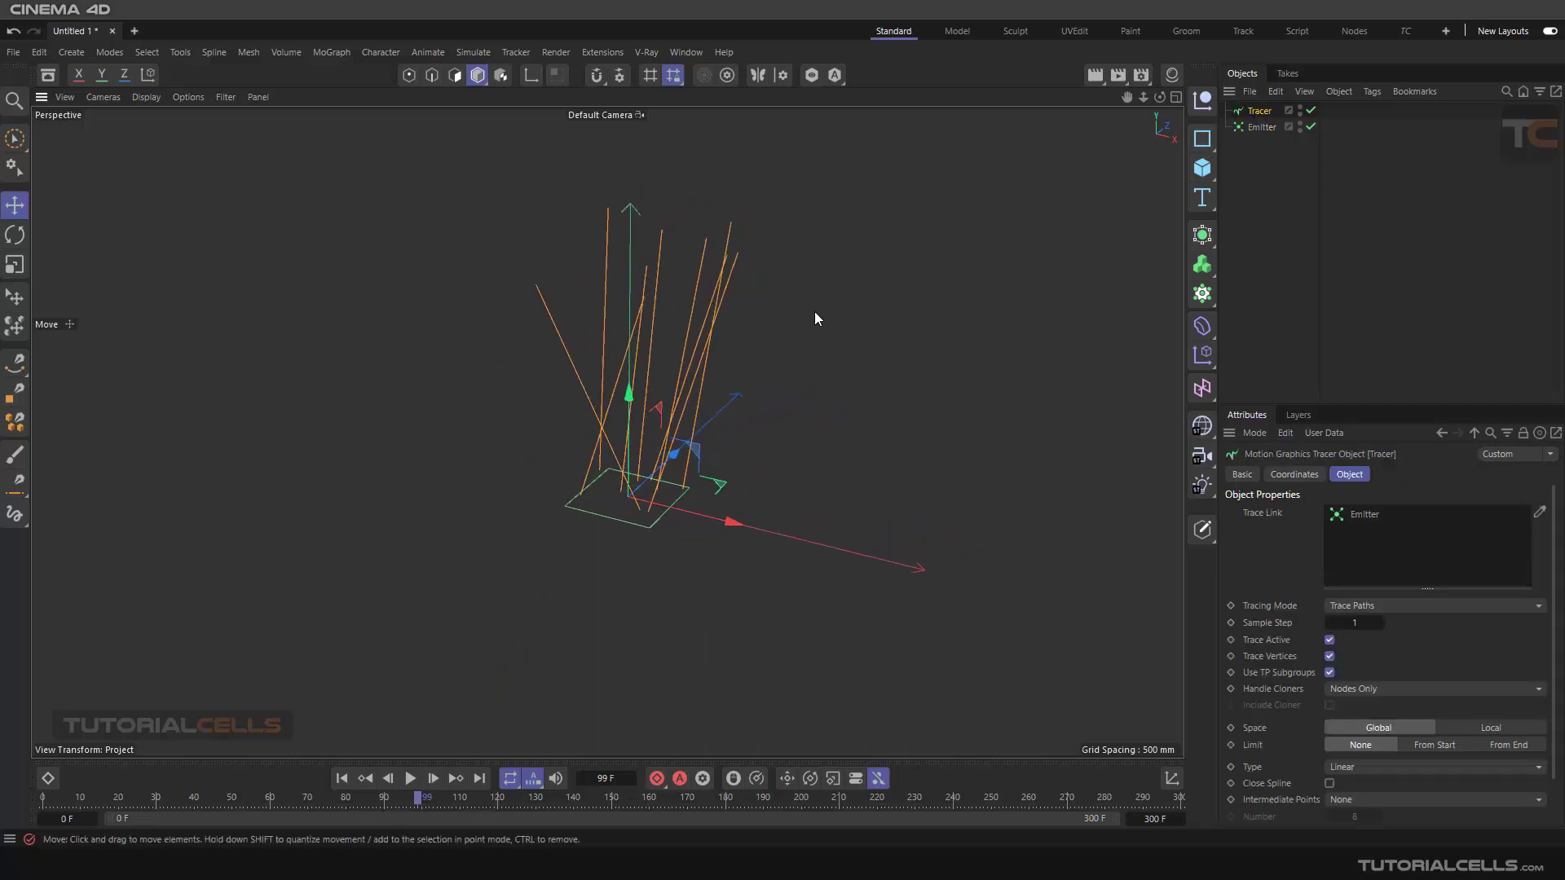
left_click(370, 142)
left_click(331, 52)
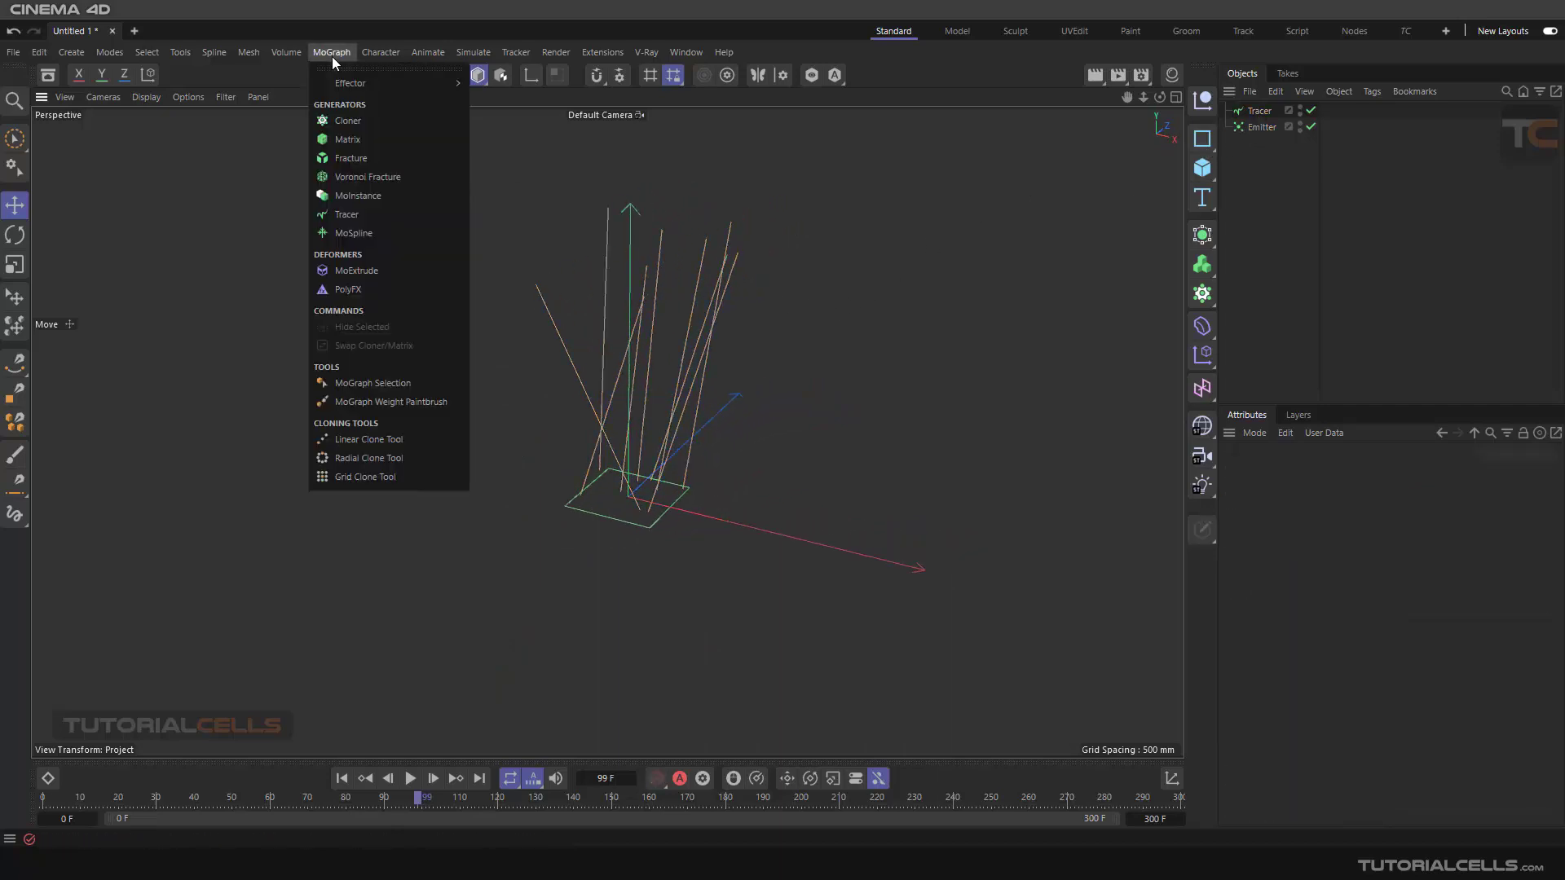
left_click(364, 234)
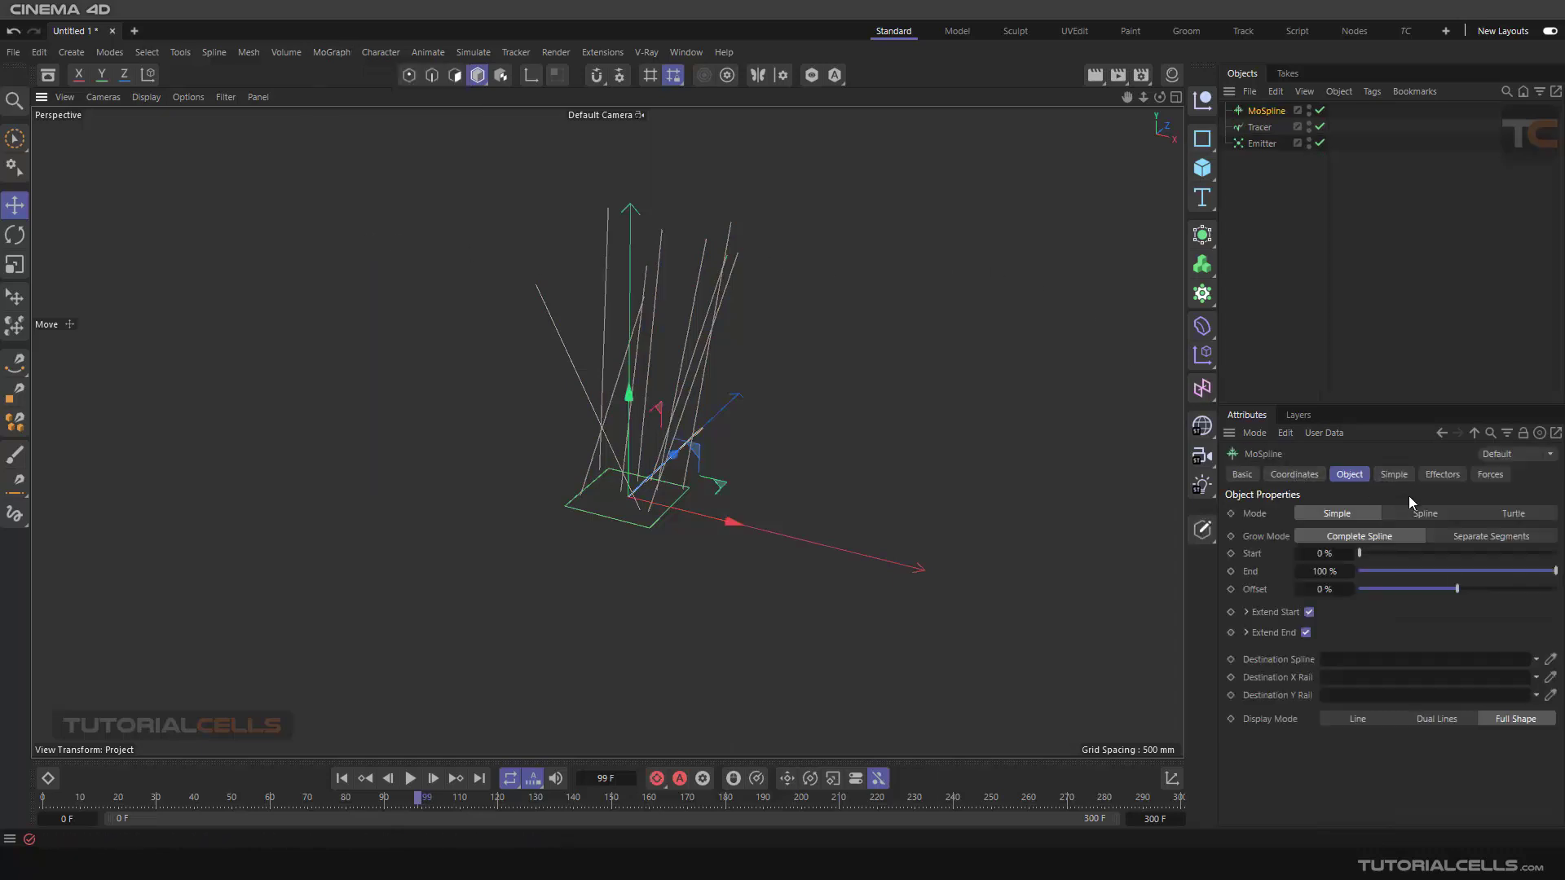
left_click(1424, 514)
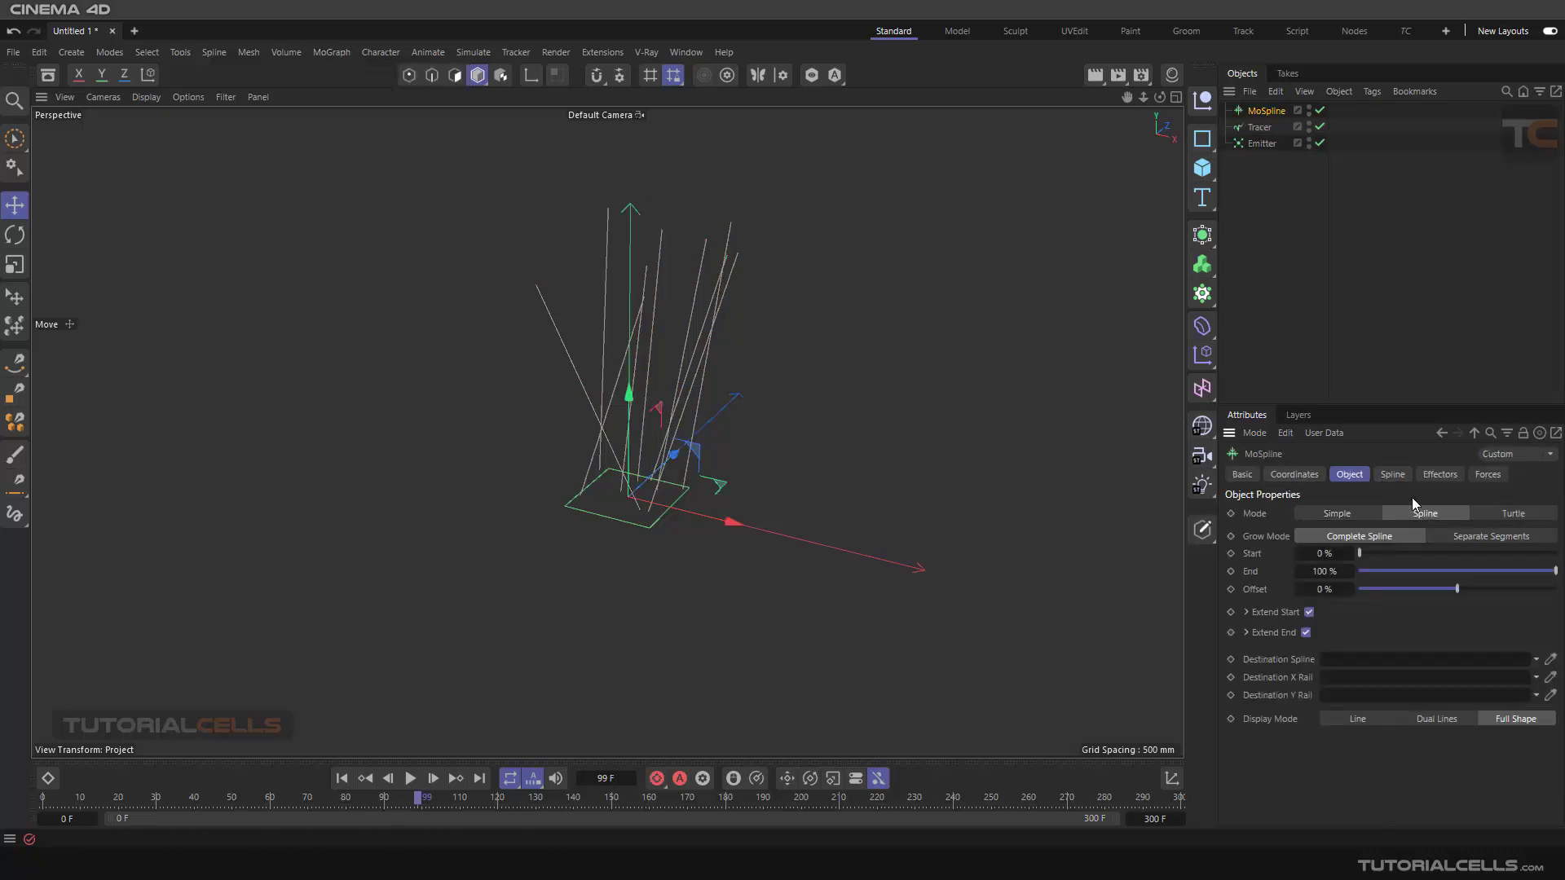
Assign the Tracer as the MoSpline's source spline.
left_click(1396, 474)
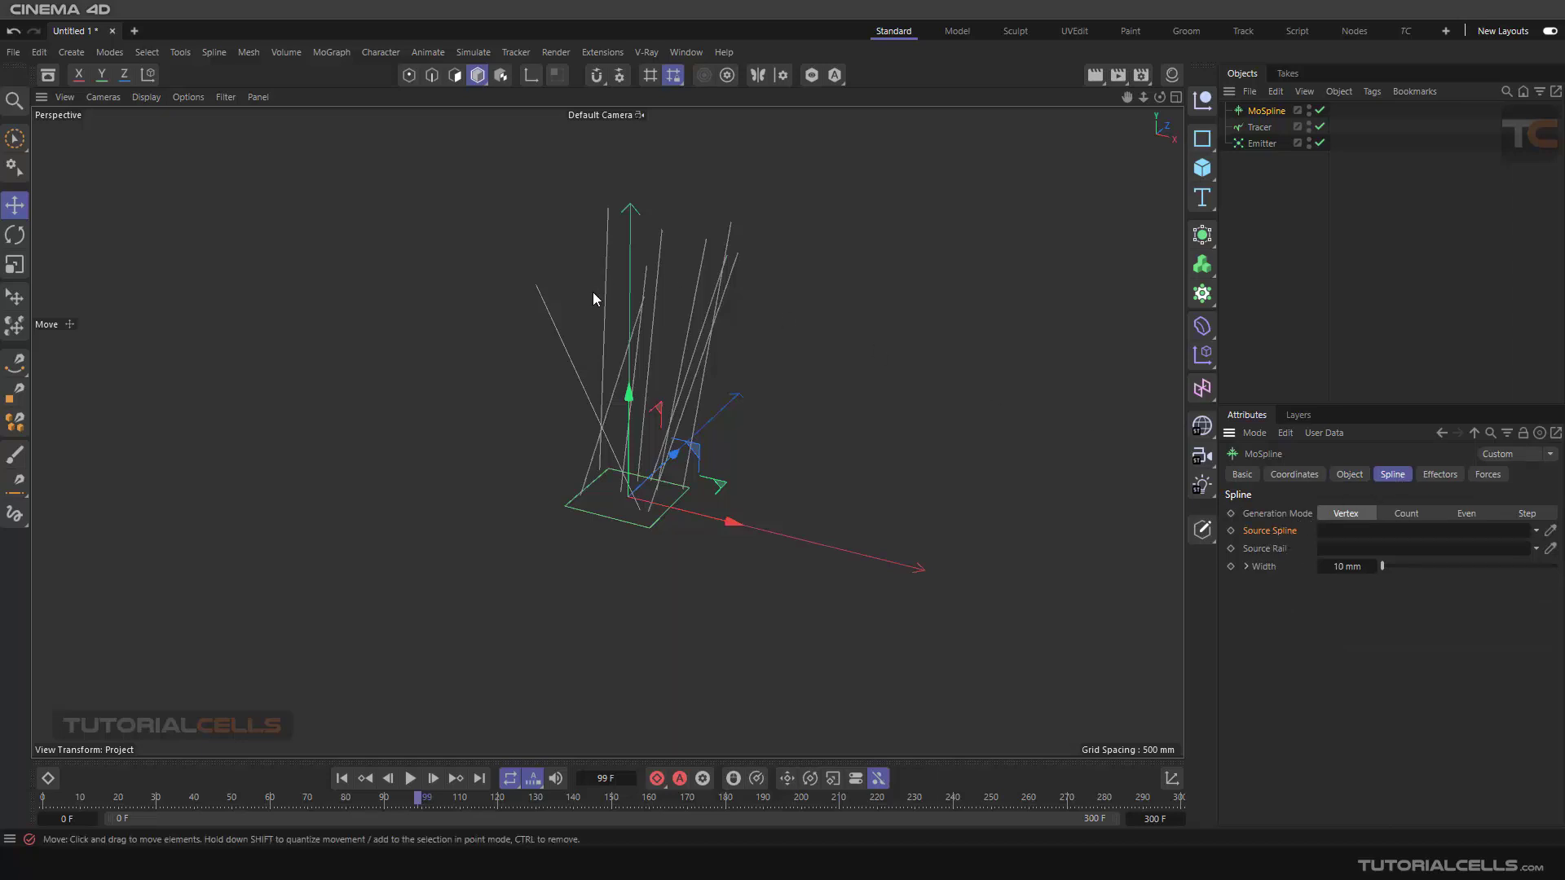
left_click_drag(1260, 127, 1341, 531)
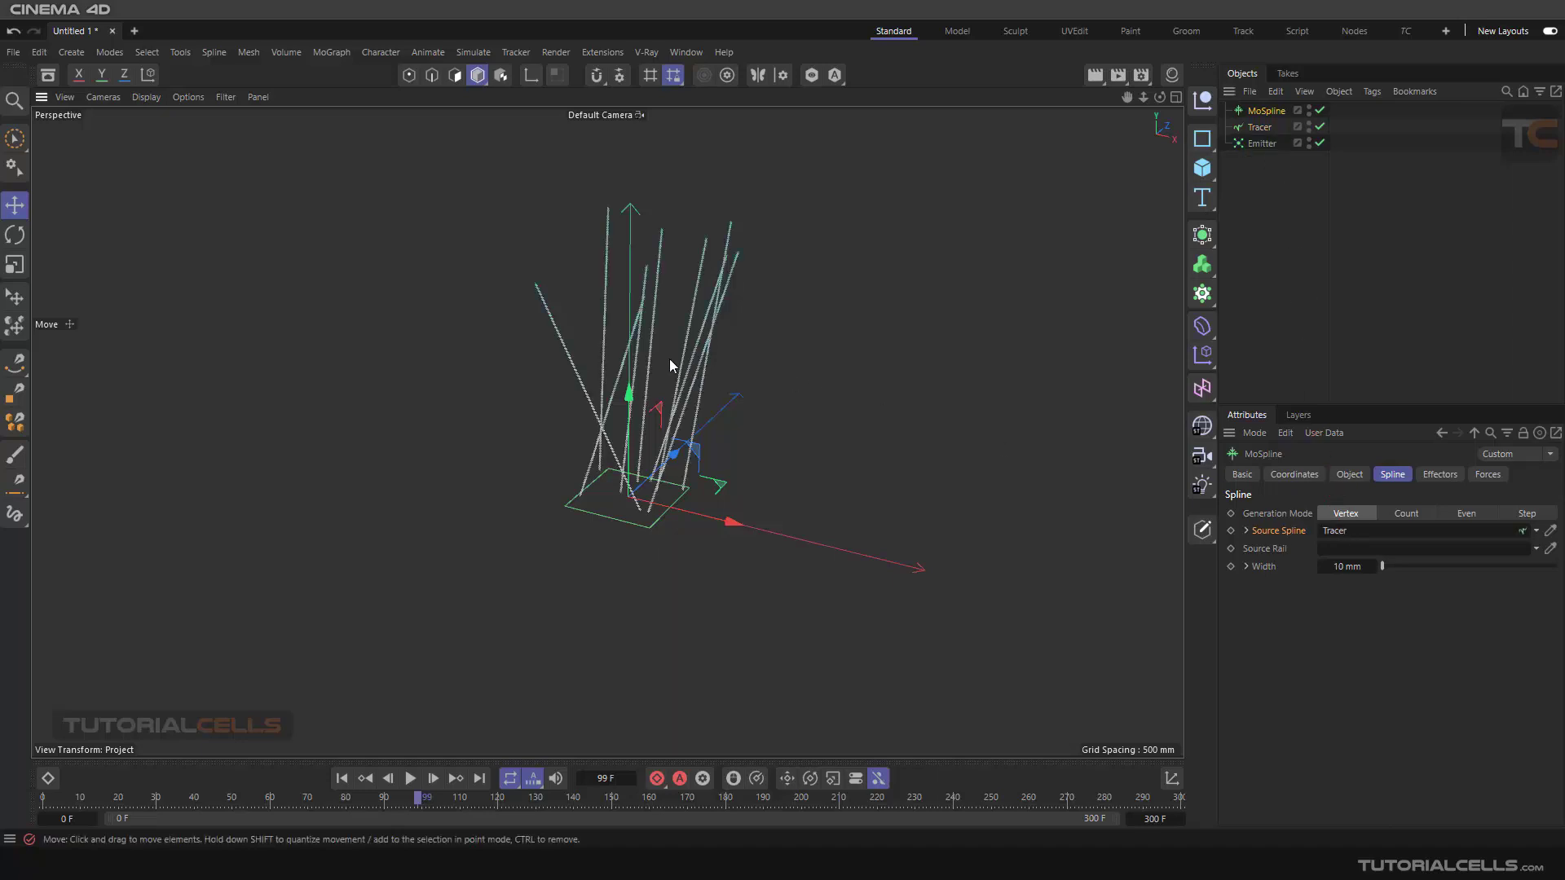
scroll(652, 363, "up", 5)
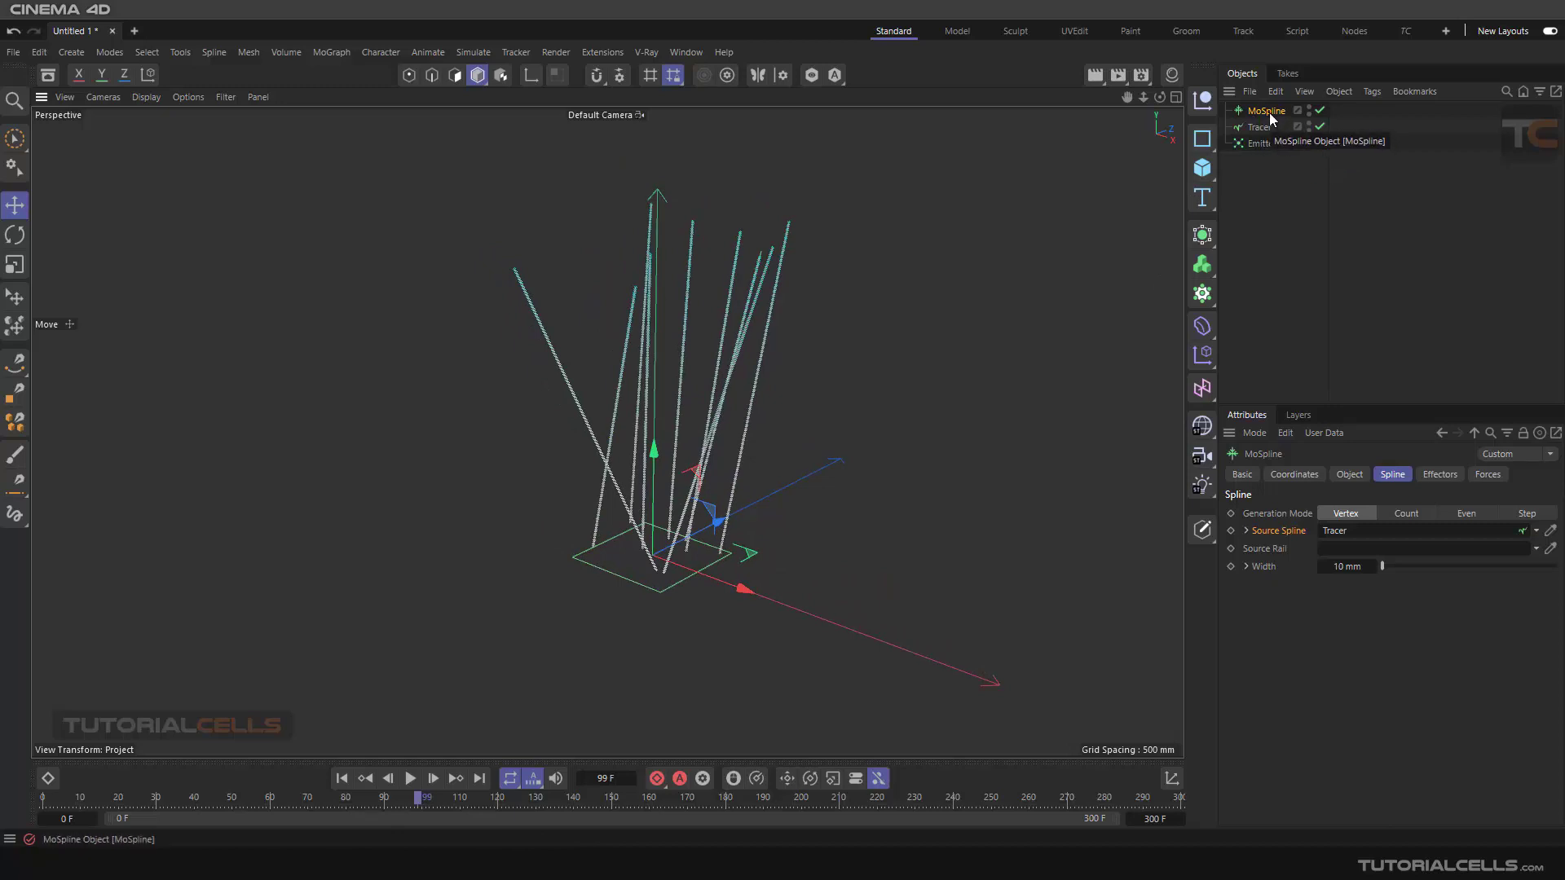
Play the animation from the start and set the project's end frame to 100 F.
left_click(341, 781)
left_click(410, 779)
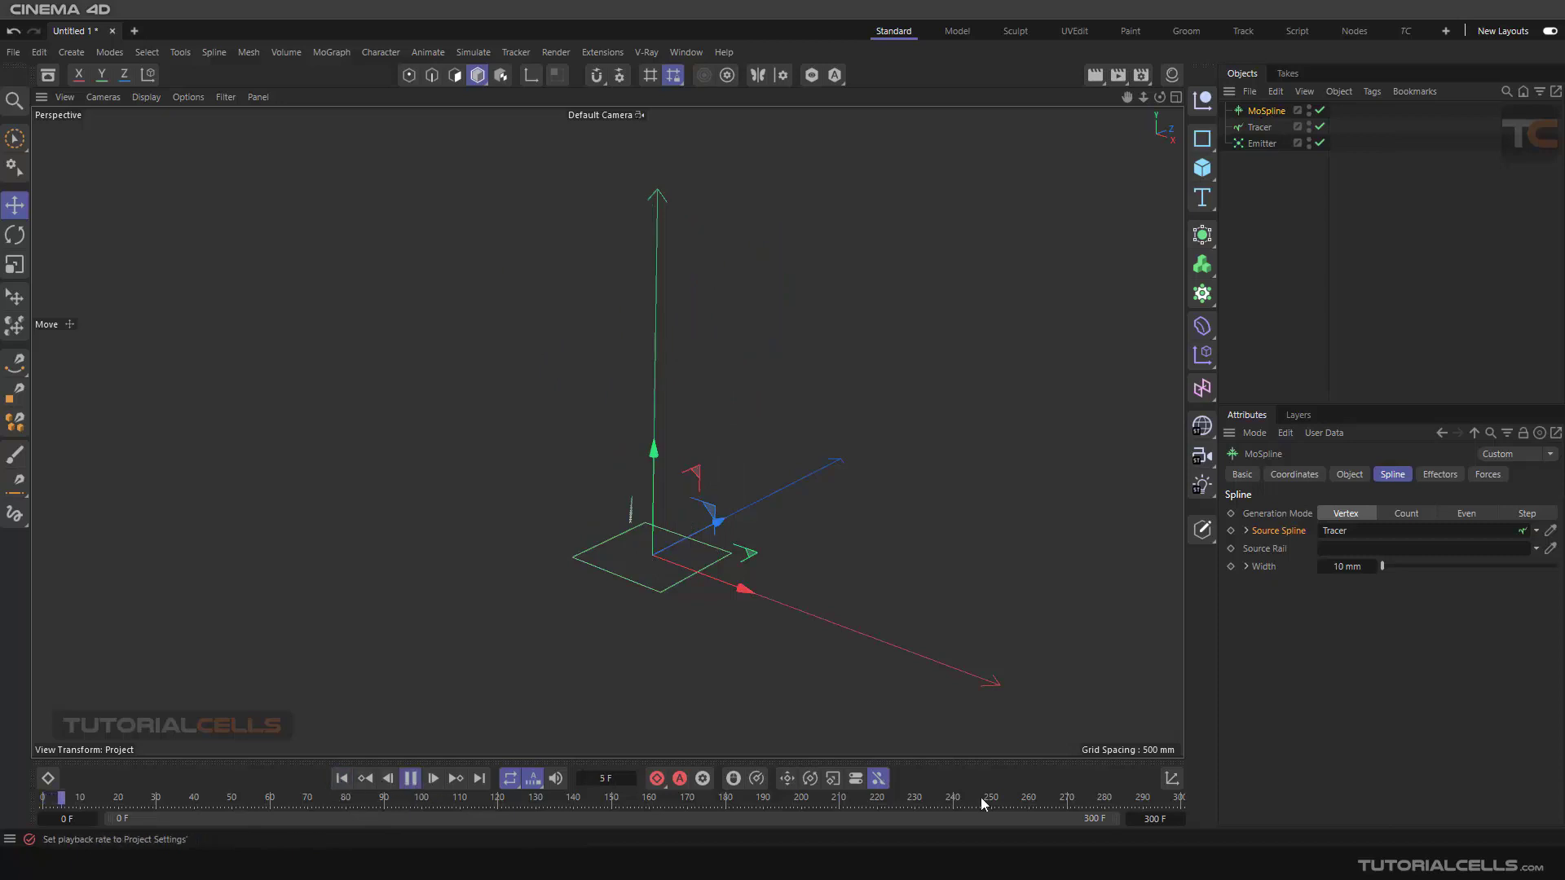
left_click(1155, 819)
type("100")
key("Return")
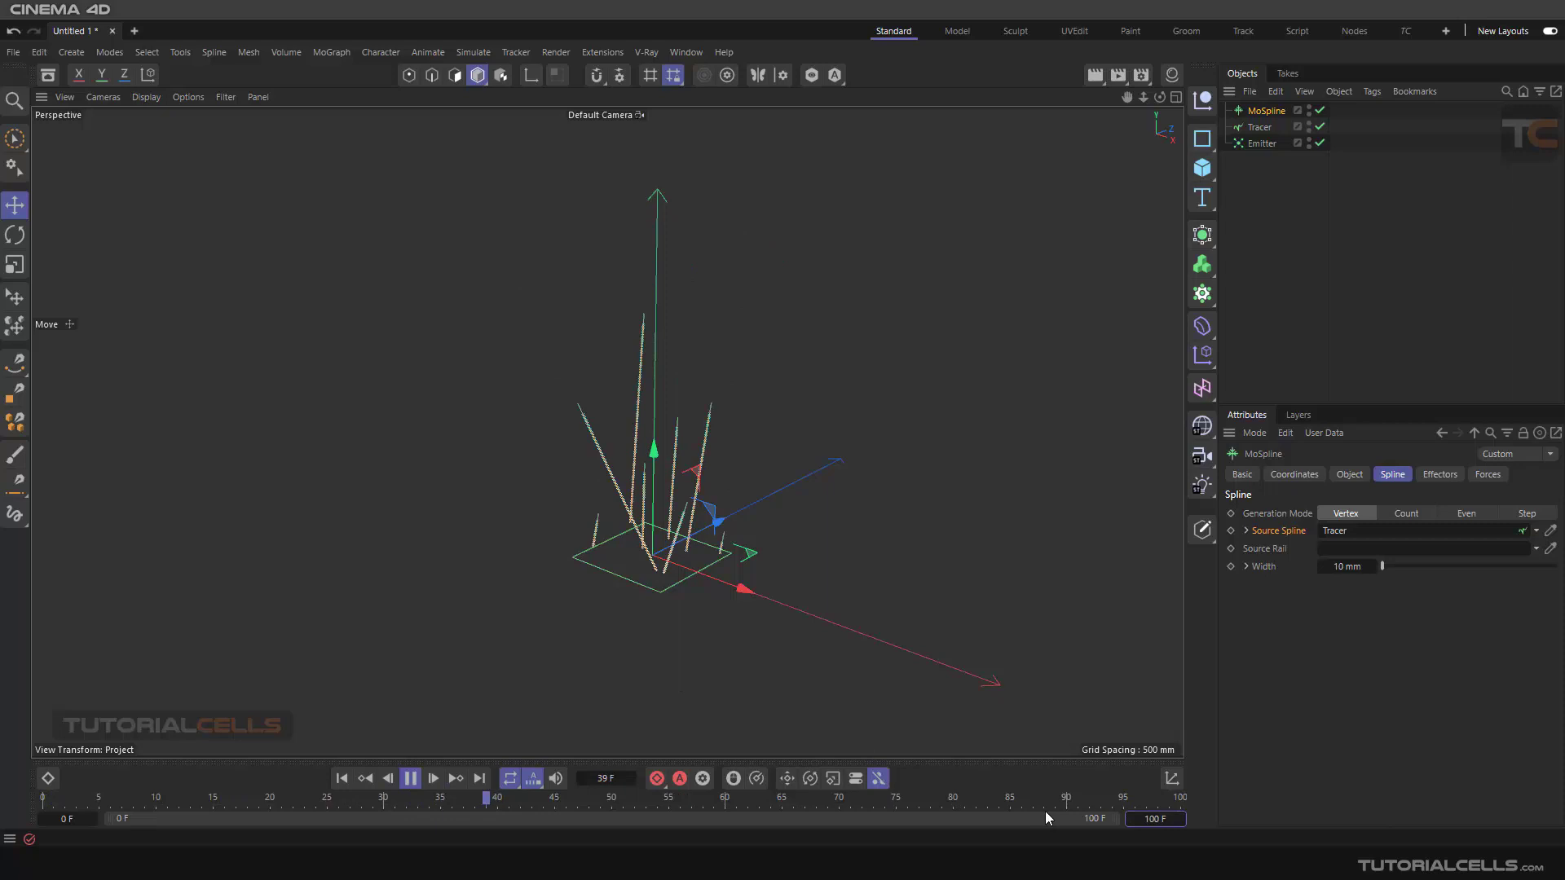
Set the project's end frame to 200 F, let the MoSpline strands grow and stop playback.
left_click(1152, 819)
type("200")
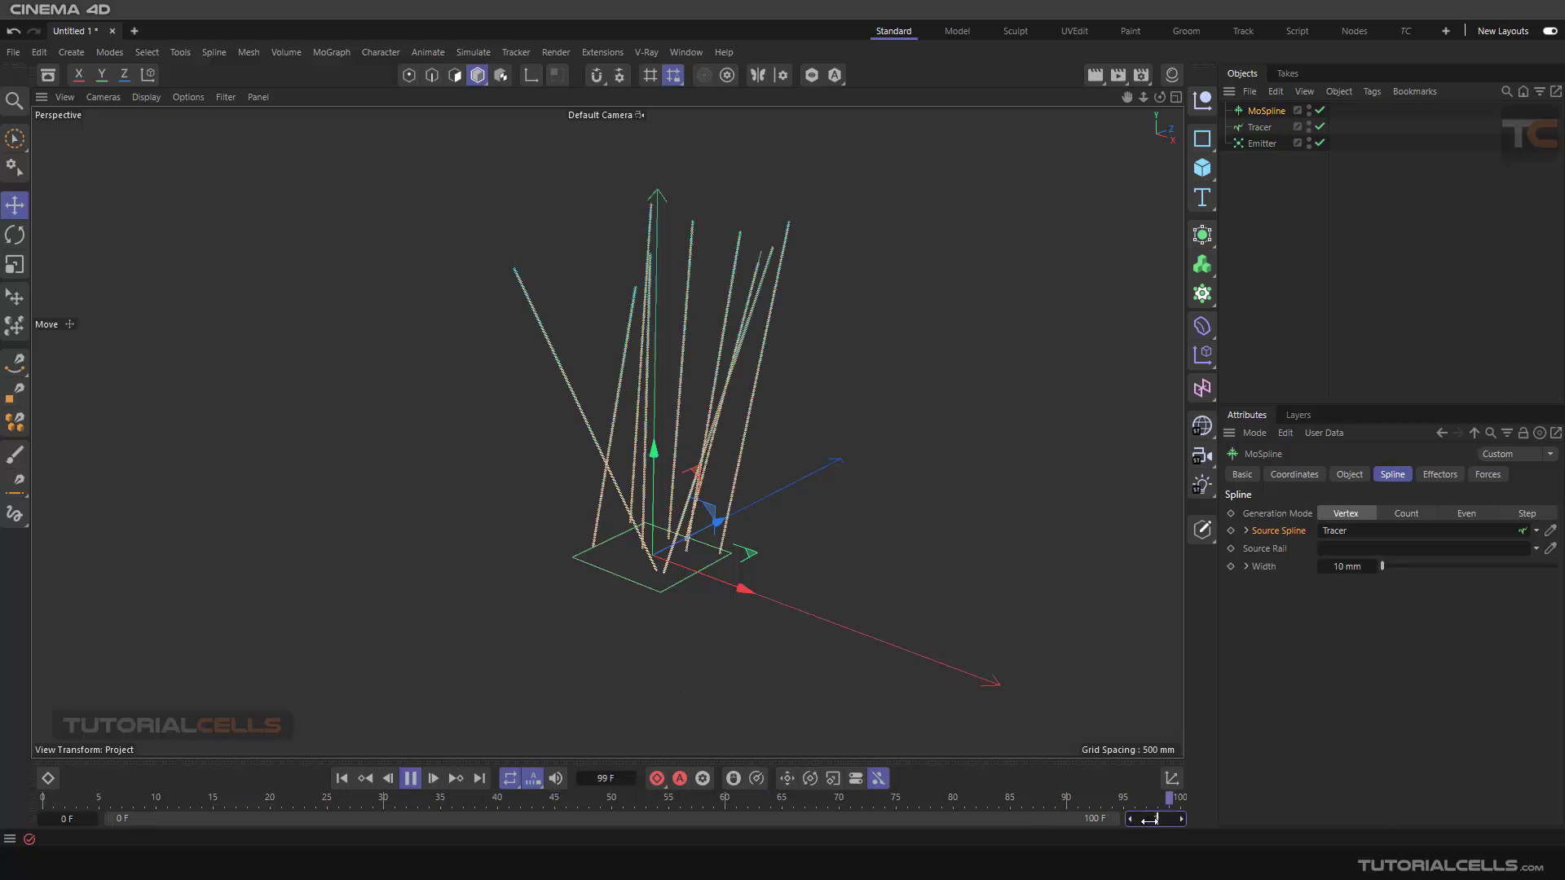
key("Return")
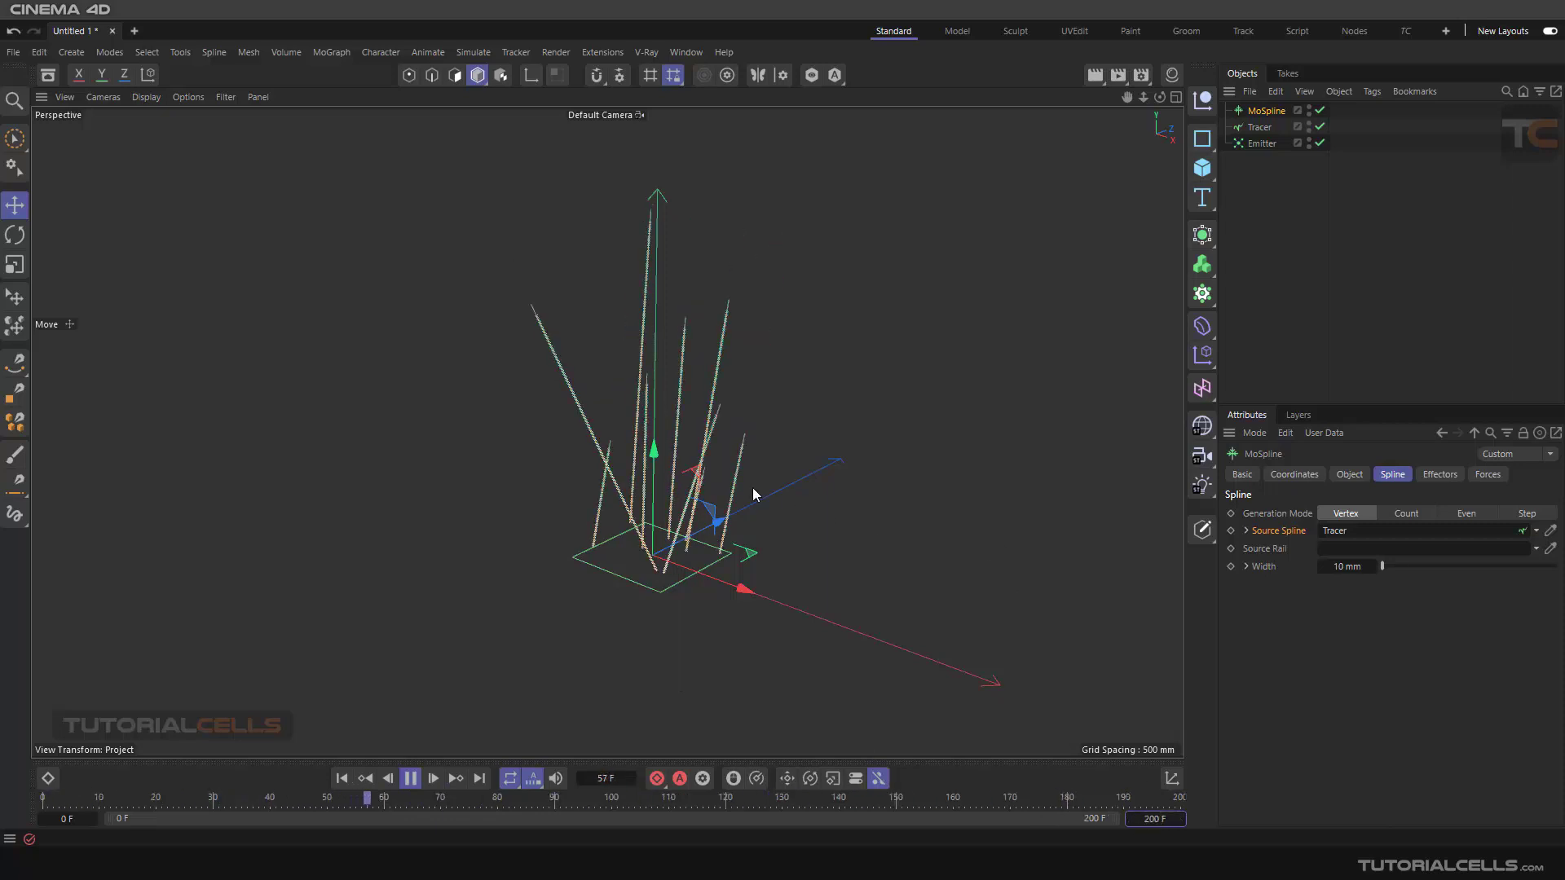
left_click(410, 779)
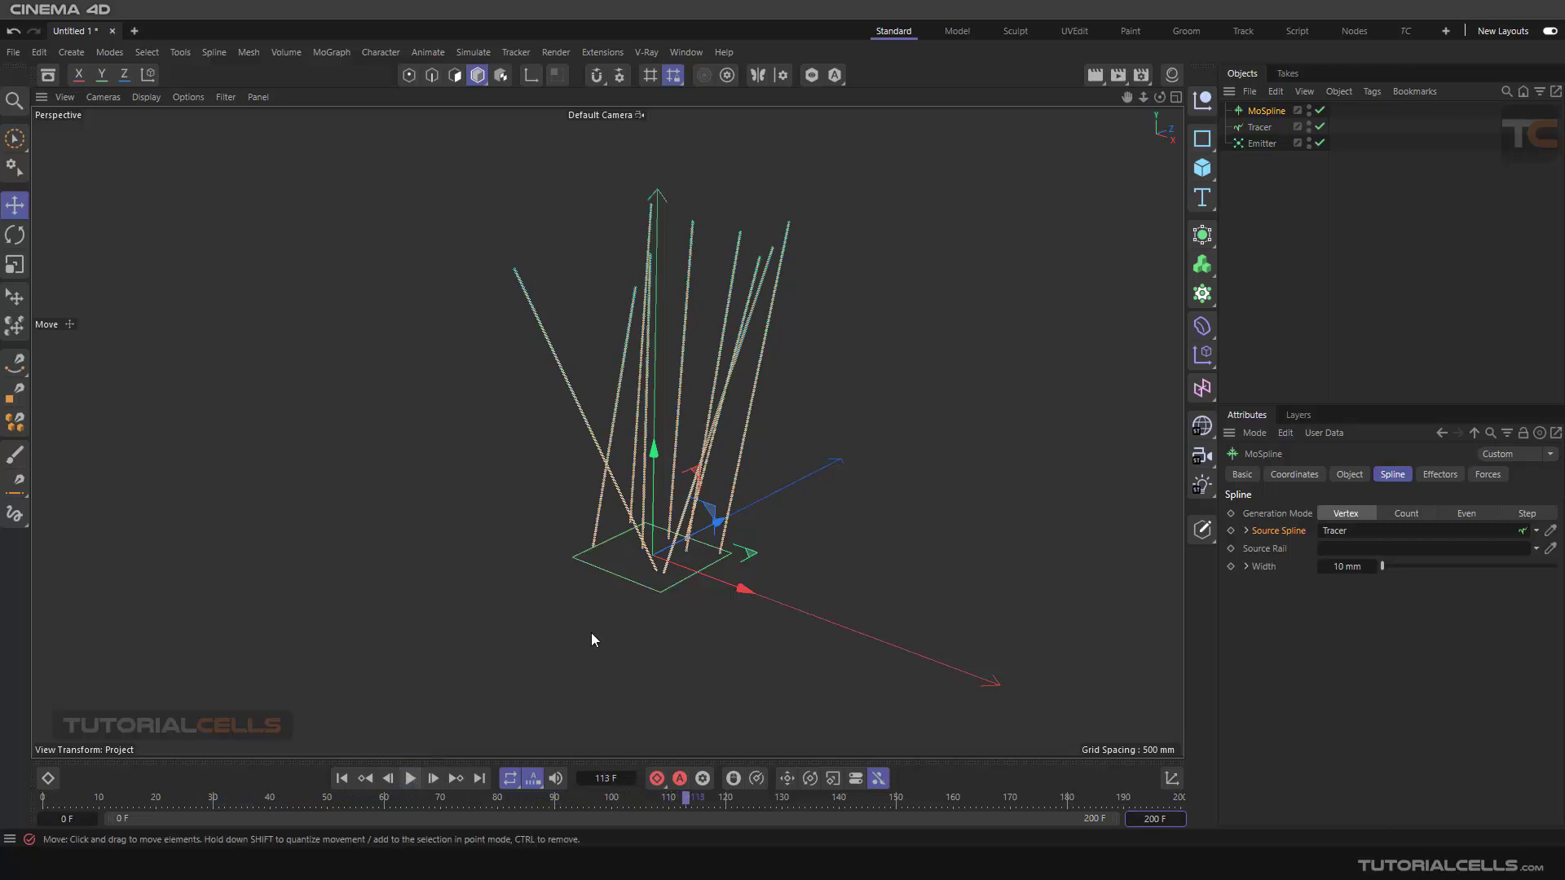
left_click_drag(591, 632, 740, 434, "alt")
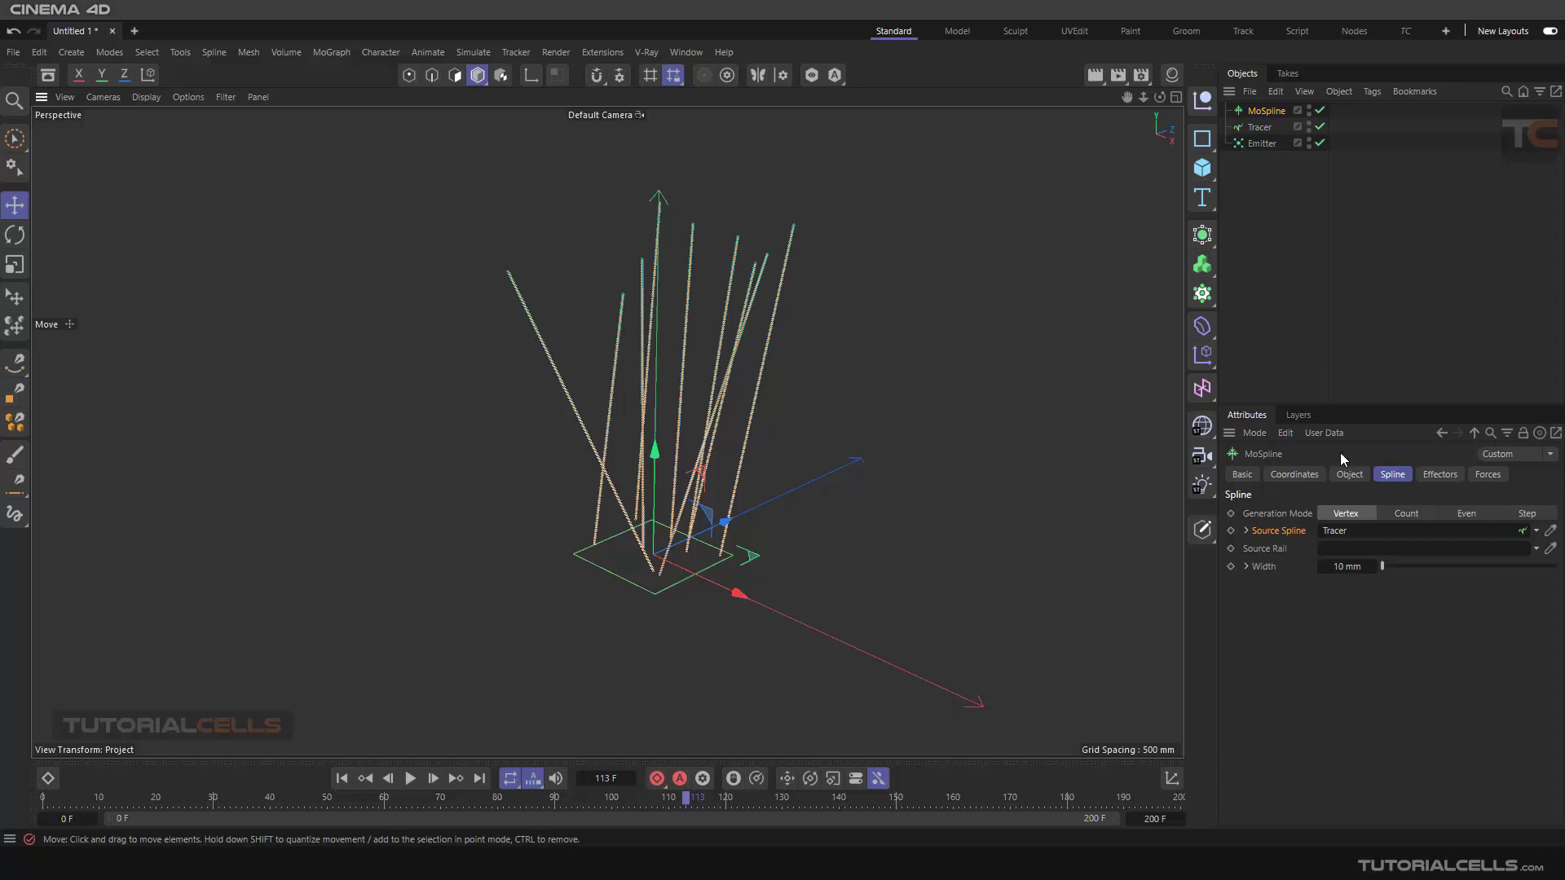
Add a Gravity force to the scene and inspect its effect on the MoSpline strands.
left_click(1485, 476)
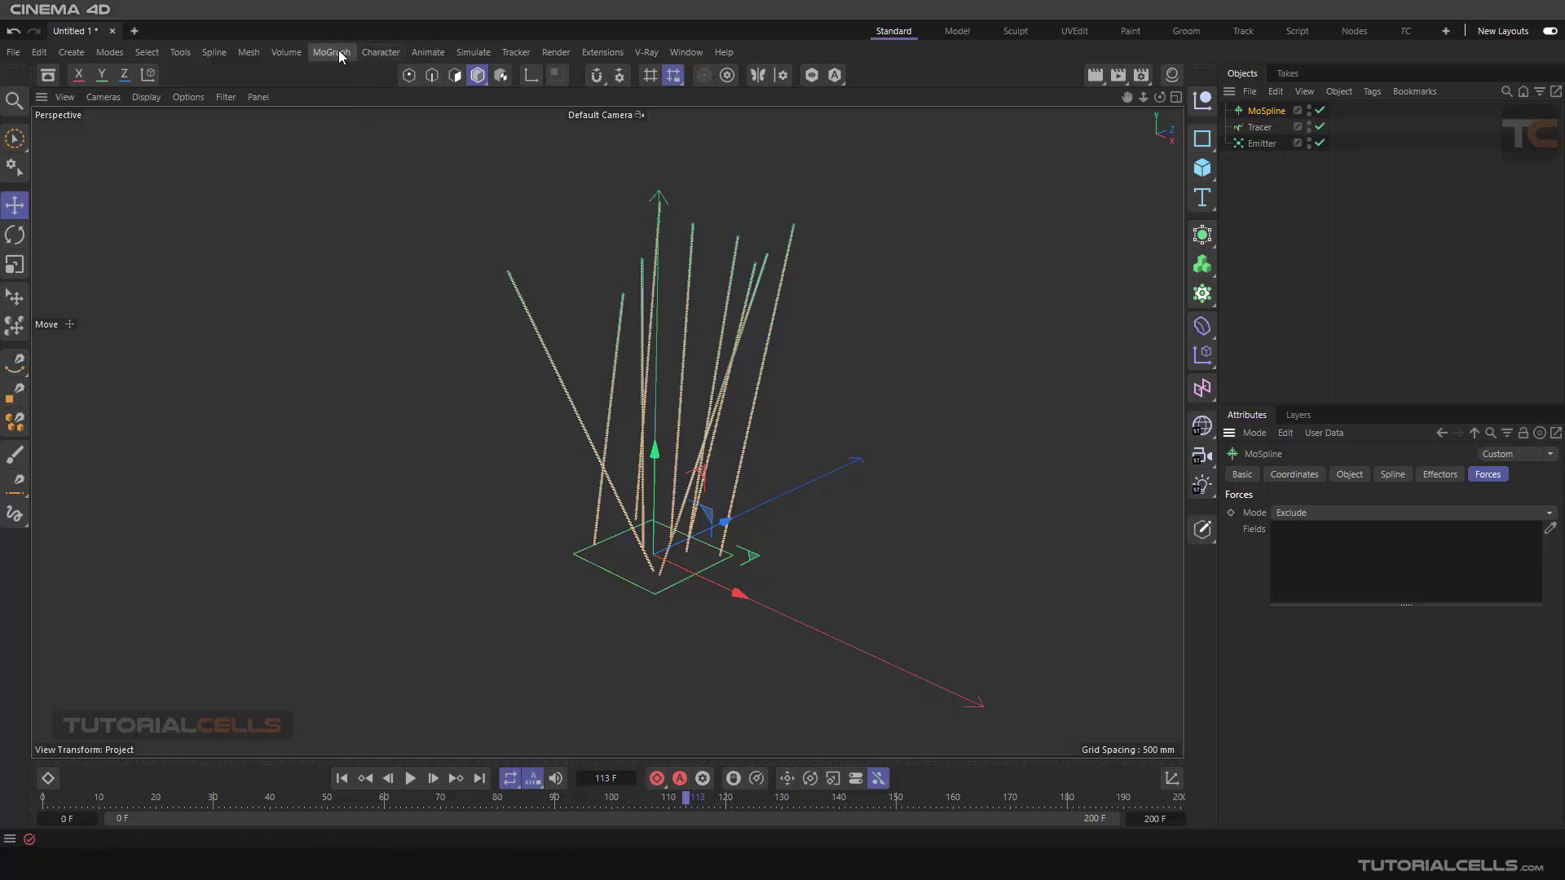
left_click(471, 52)
mouse_move(494, 87)
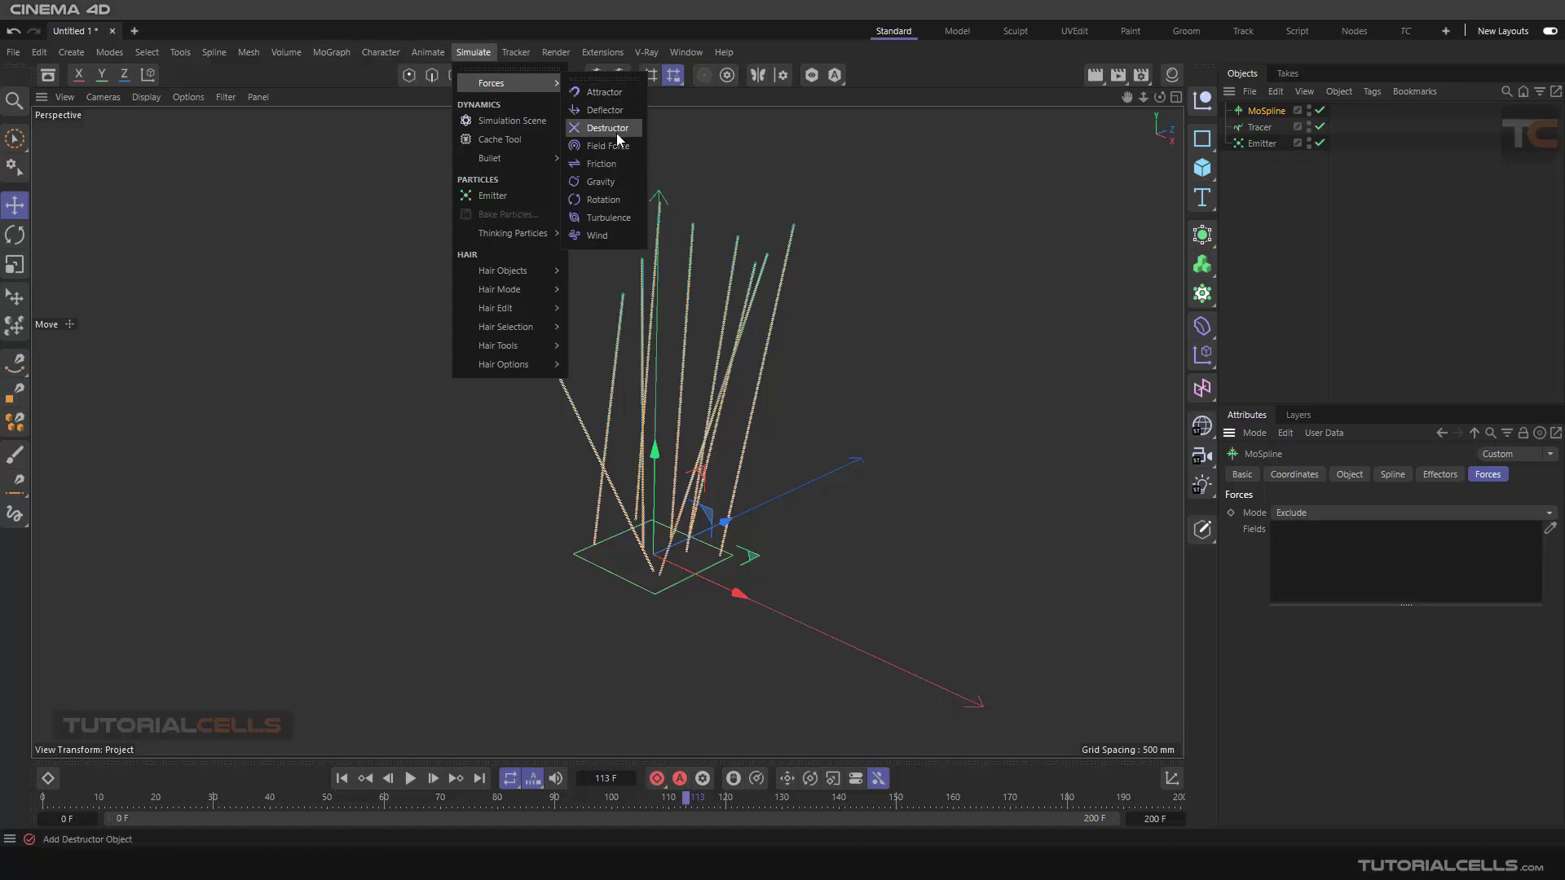
left_click(618, 181)
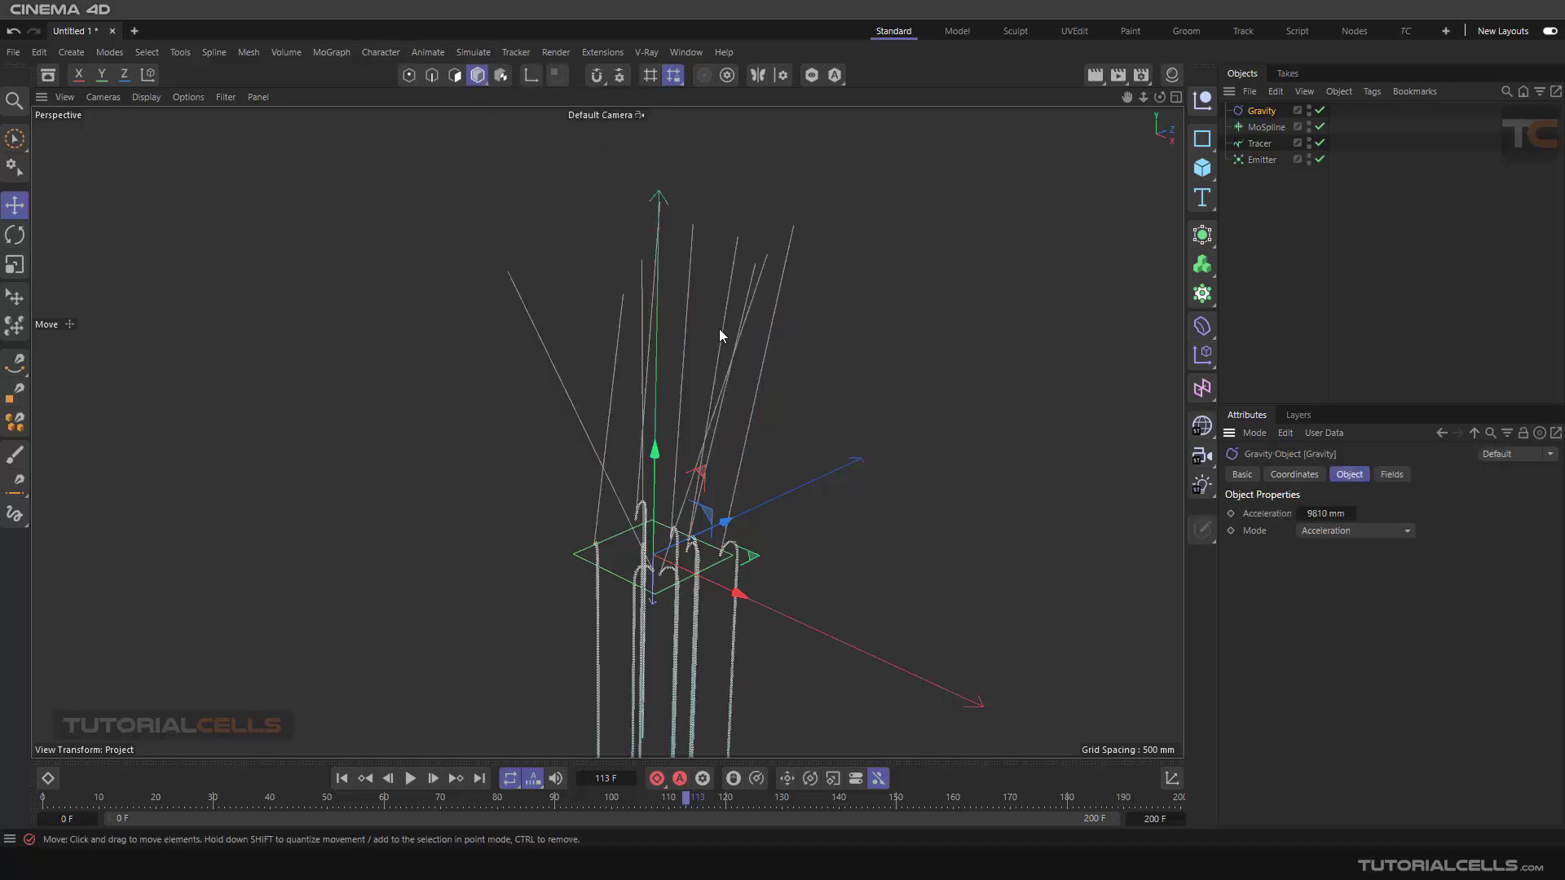
left_click_drag(633, 531, 684, 492, "alt")
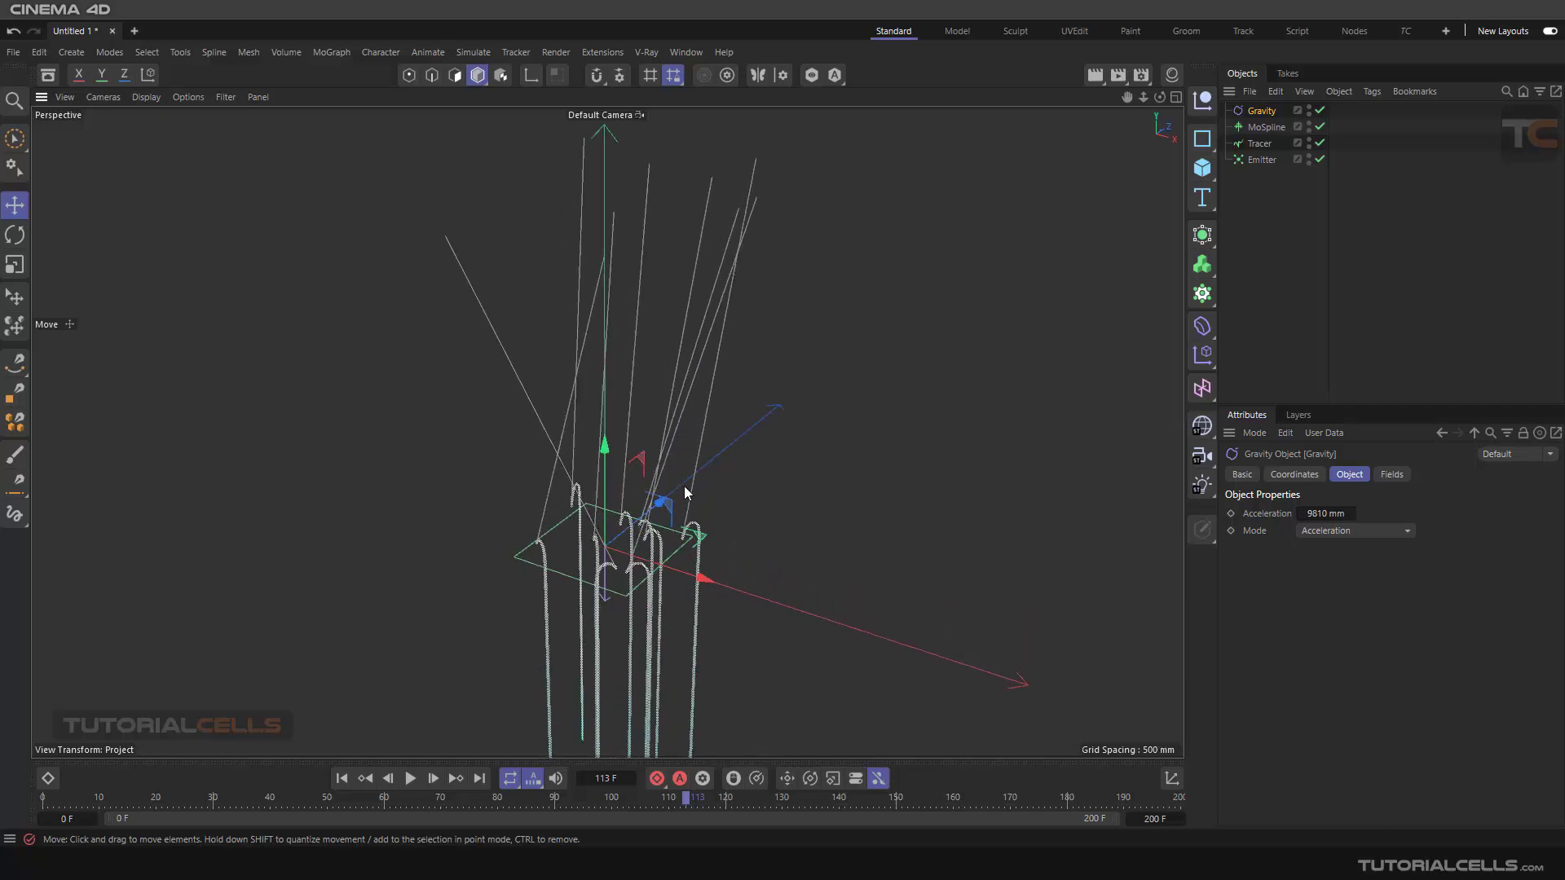
left_click_drag(766, 568, 735, 399, "alt")
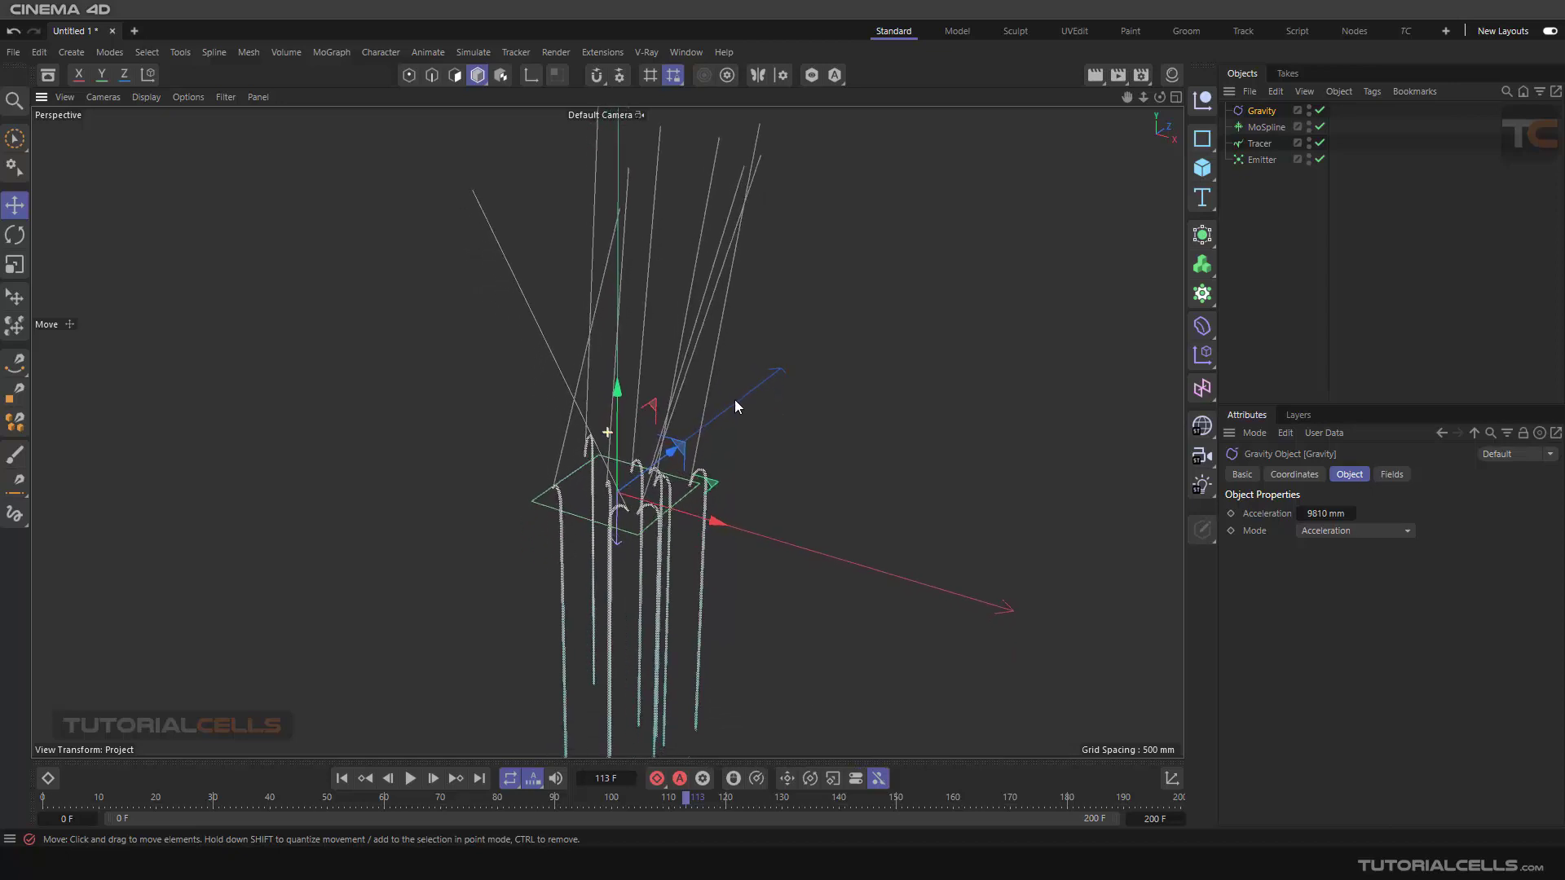
Set the Tracer's spline type to Bezier and its intermediate points to Subdivided.
left_click(1255, 145)
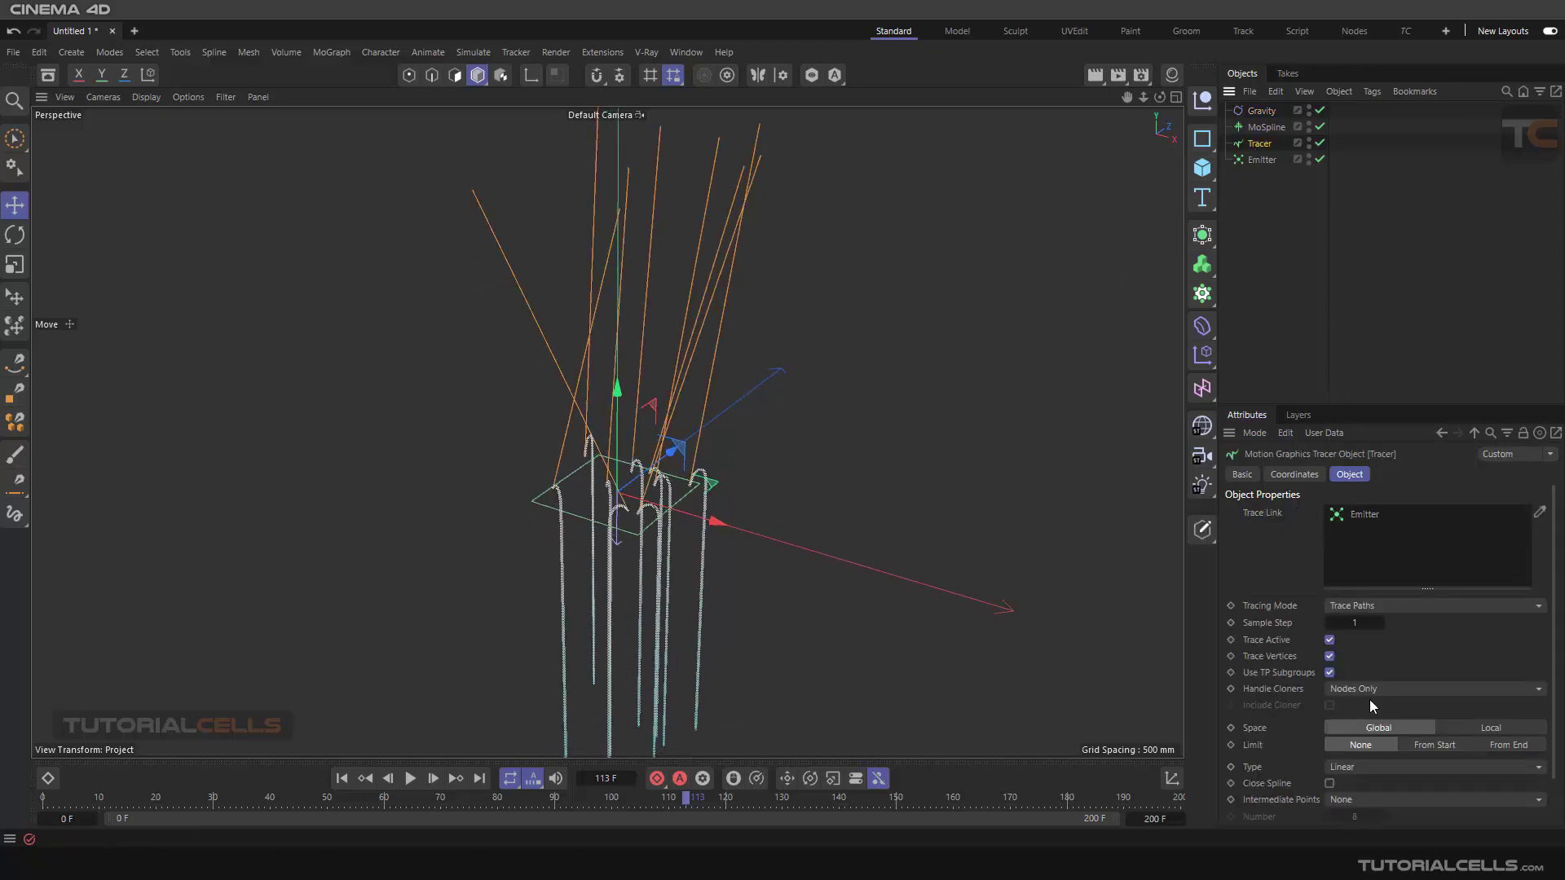
left_click_drag(1555, 718, 1557, 768)
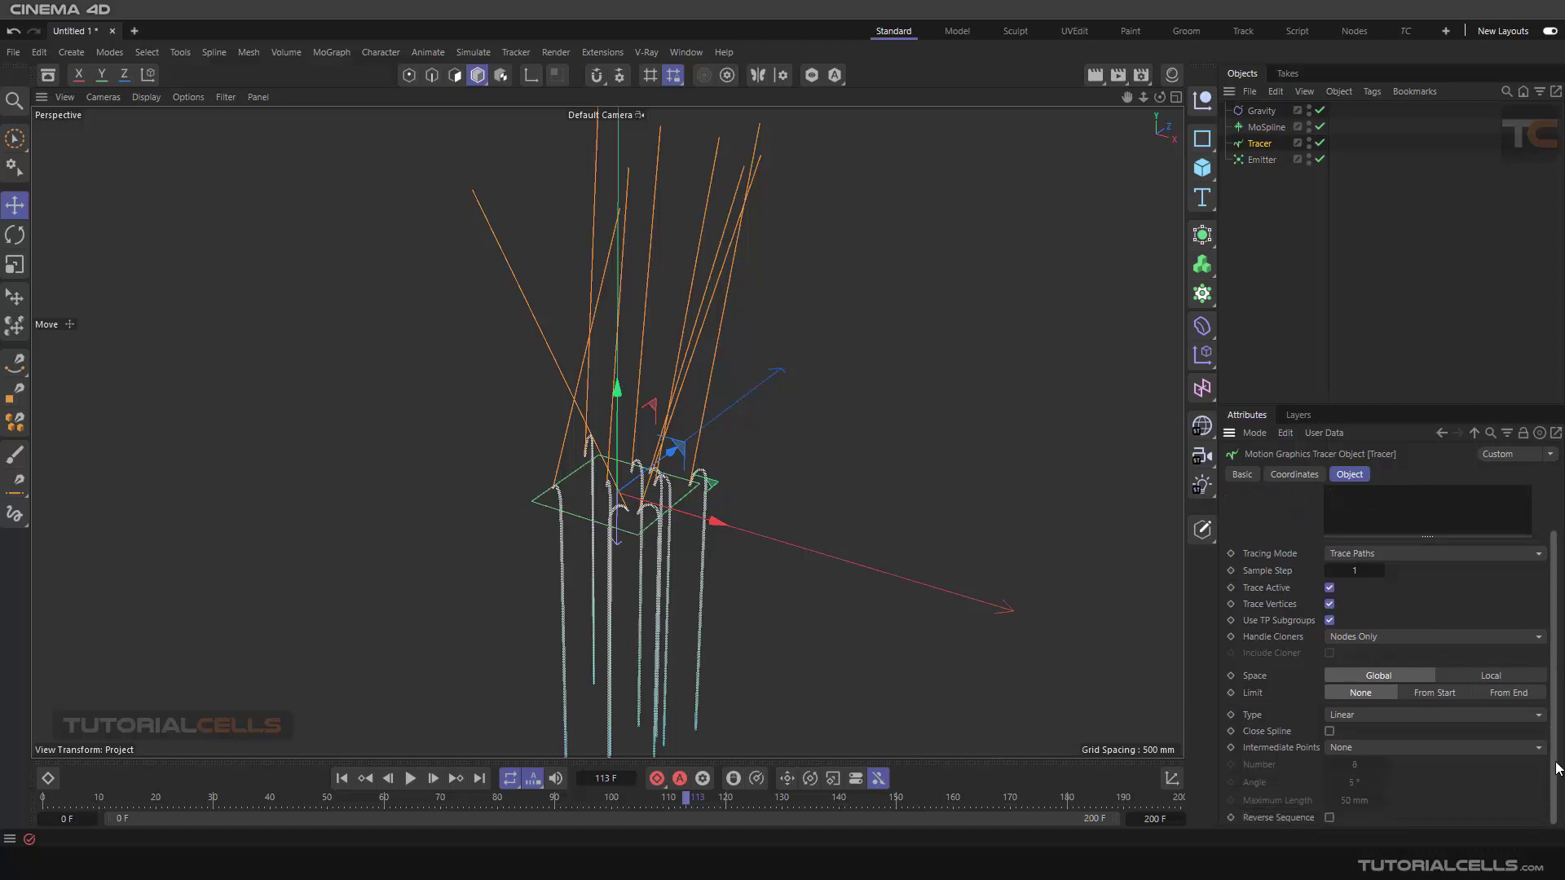
left_click(1381, 716)
left_click(1375, 803)
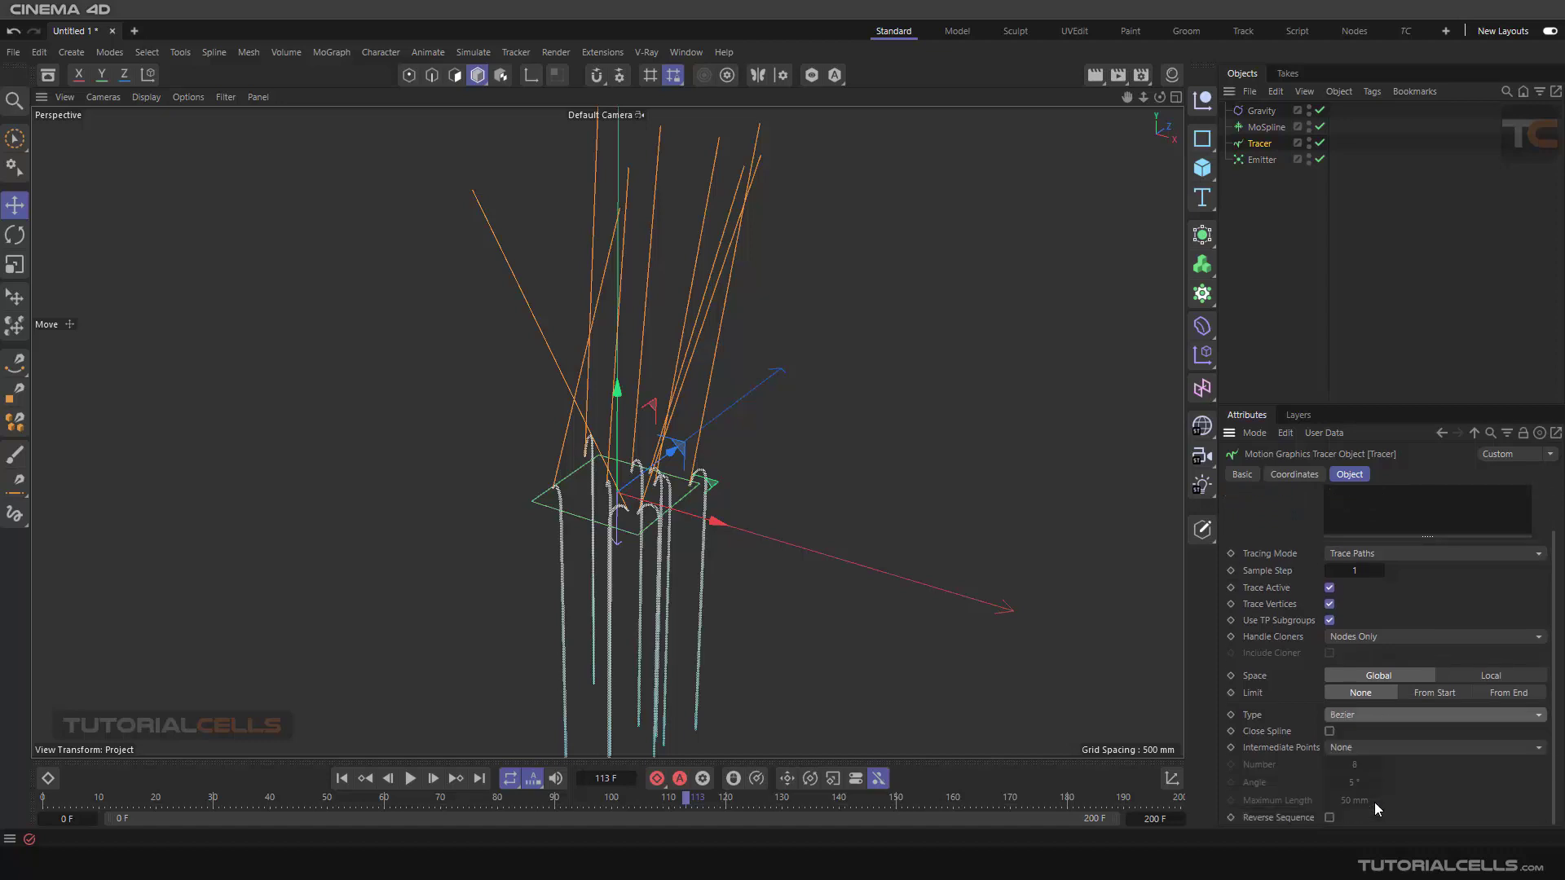
left_click(1363, 748)
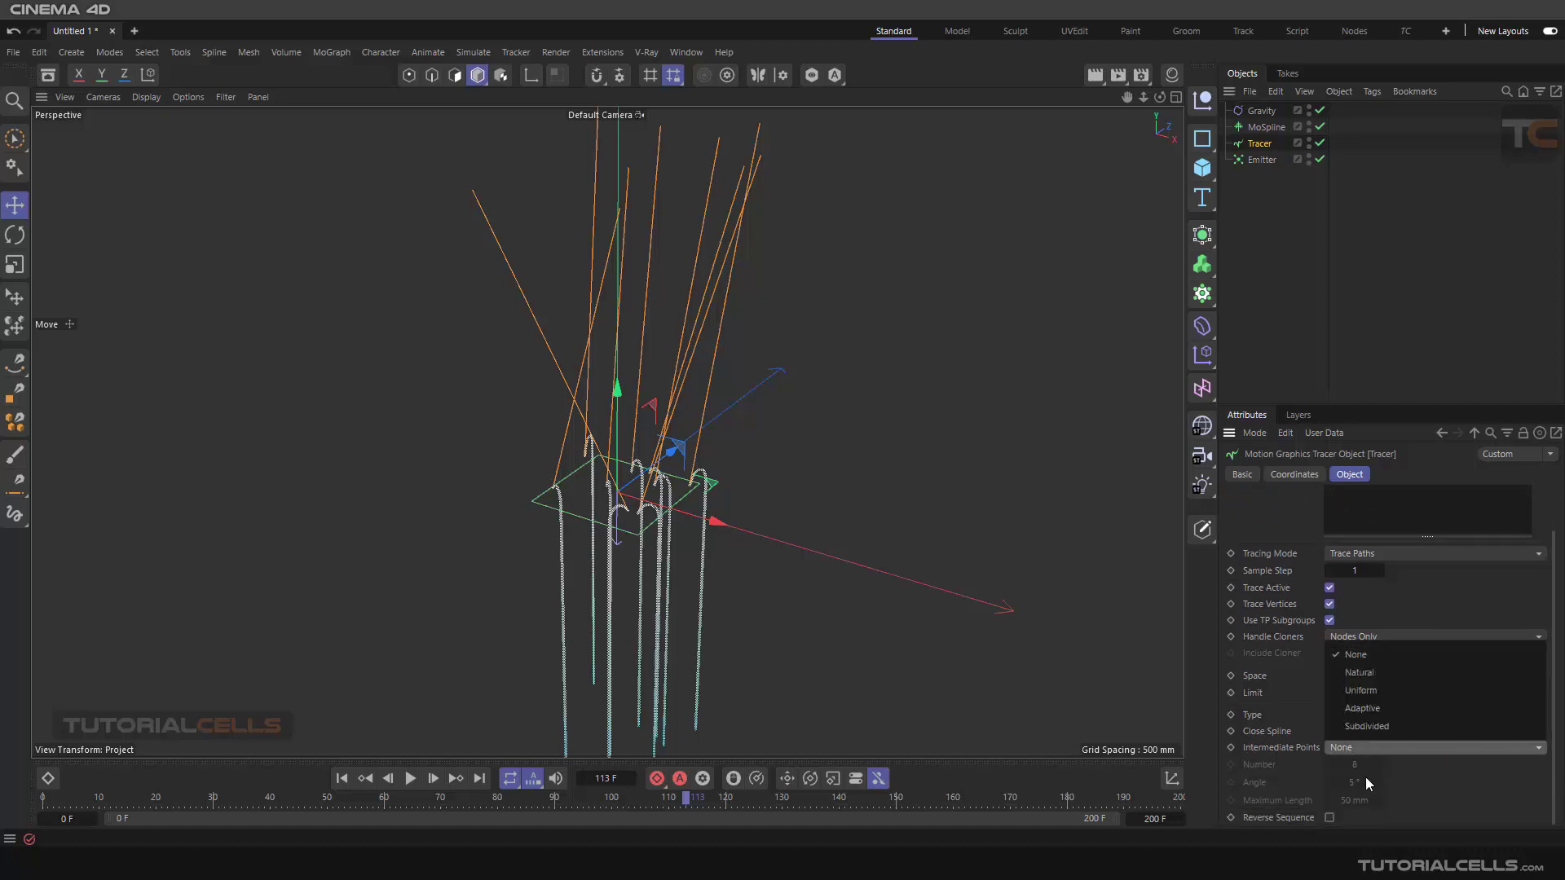
left_click(1366, 728)
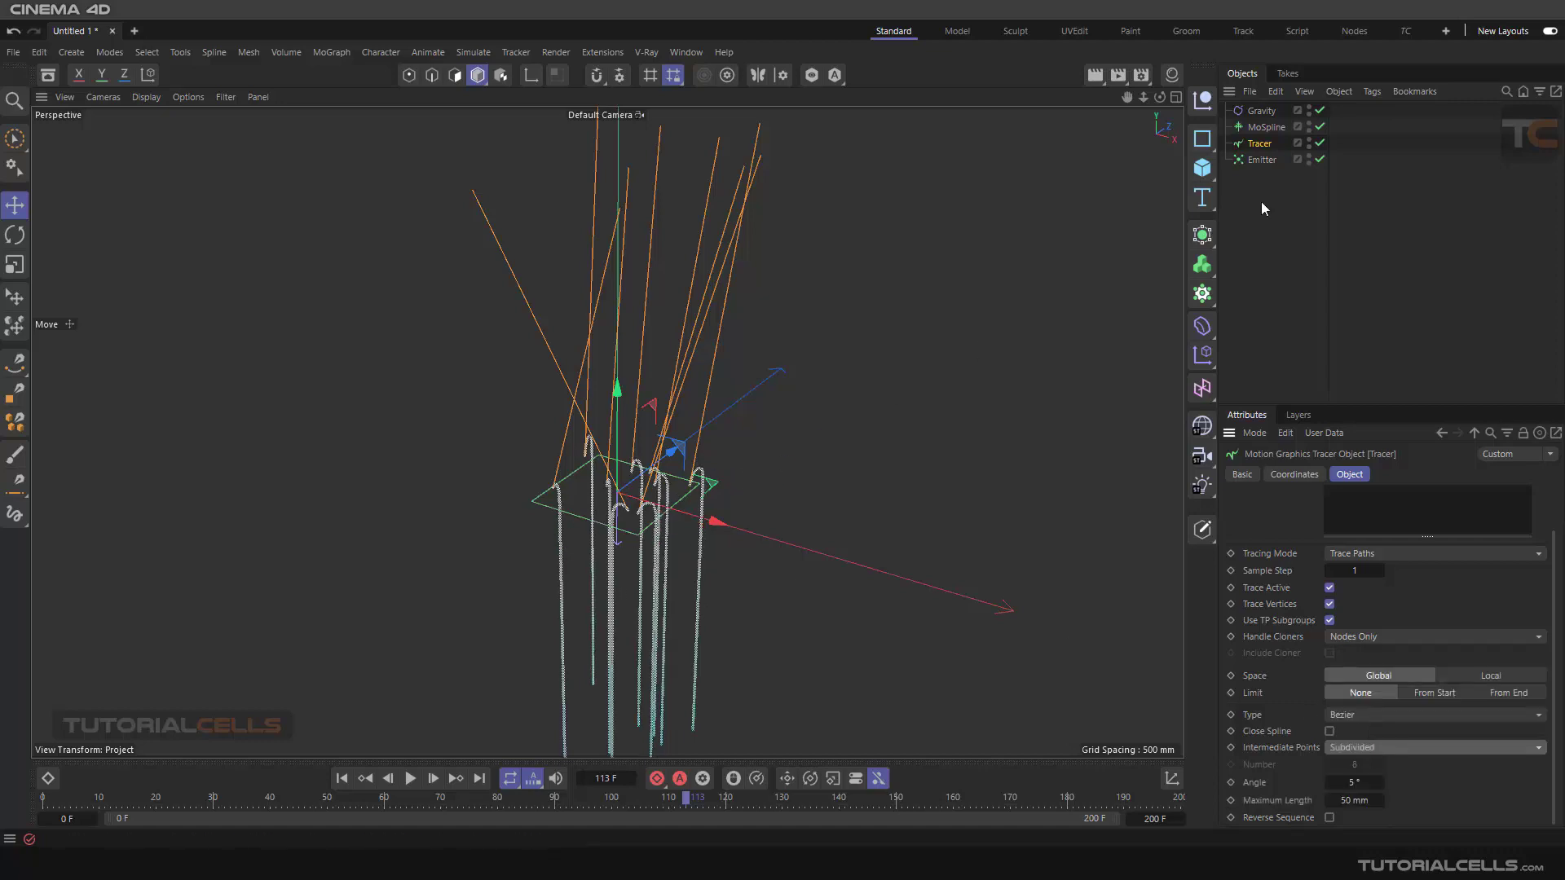
Set the Gravity object's acceleration to 200 mm and inspect the curvature of the strands.
left_click(1264, 128)
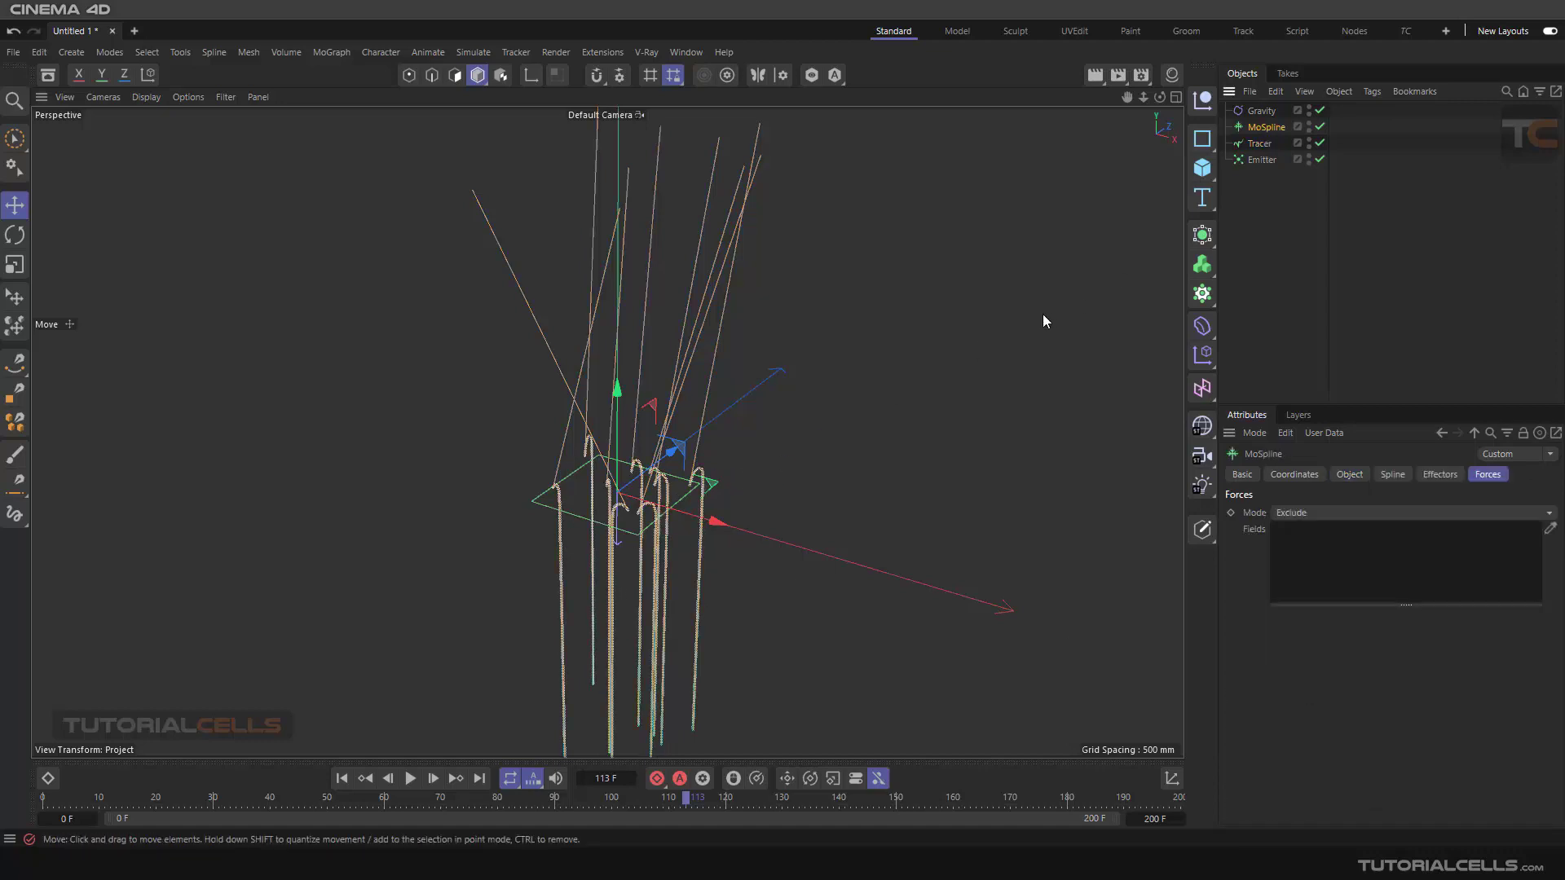
left_click(1262, 111)
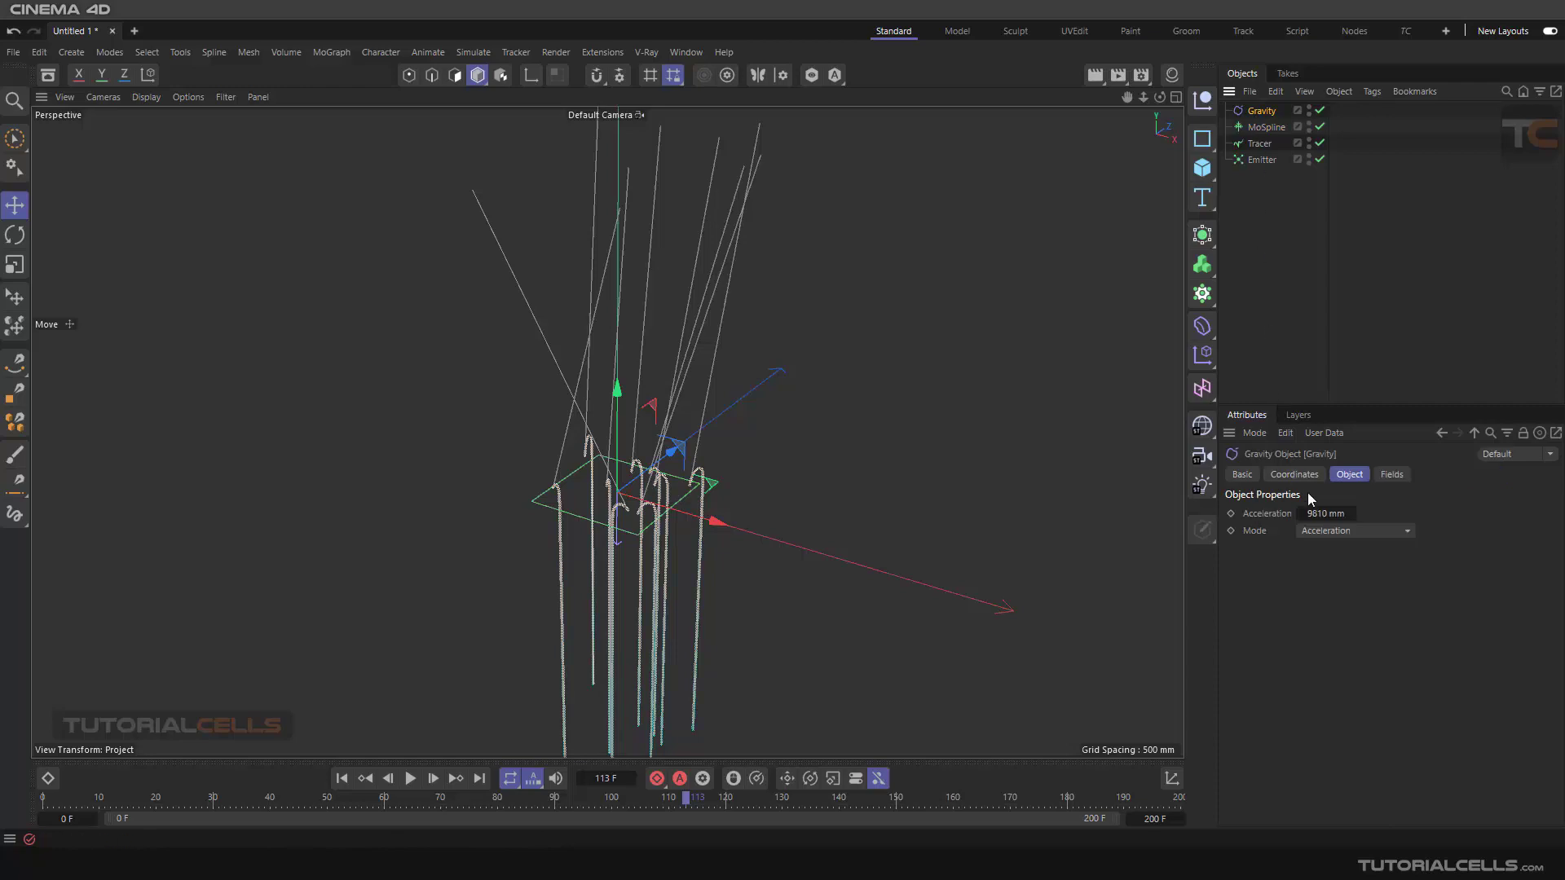
double_click(1320, 512)
key("BackSpace")
type("200")
key("Return")
left_click_drag(751, 356, 805, 350, "alt")
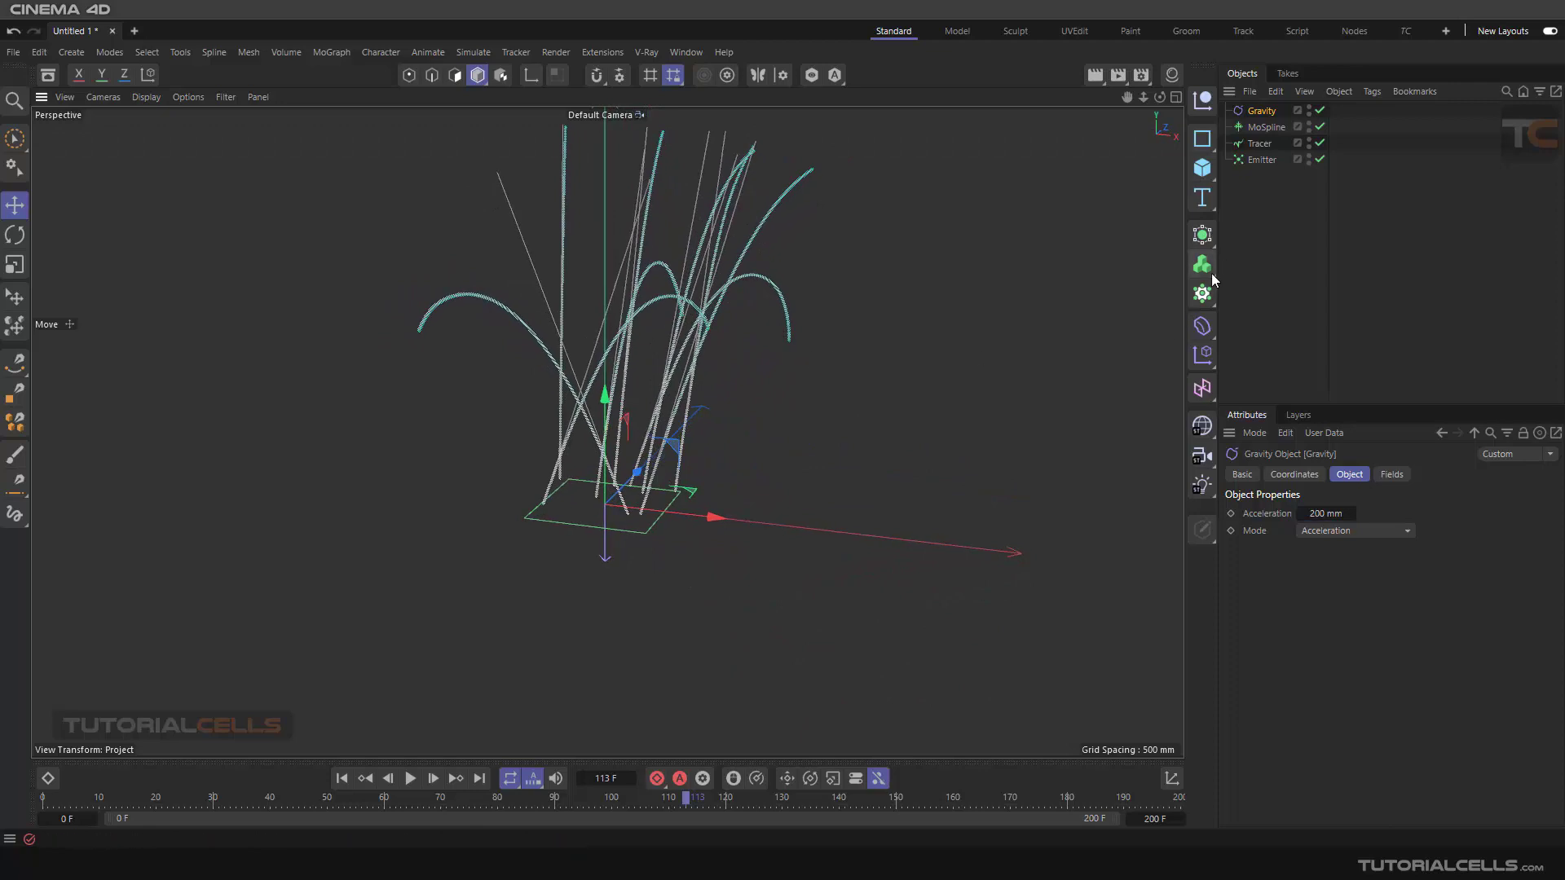
Exclude Gravity from the Emitter's modifiers and replay the animation from the start.
left_click(1258, 130)
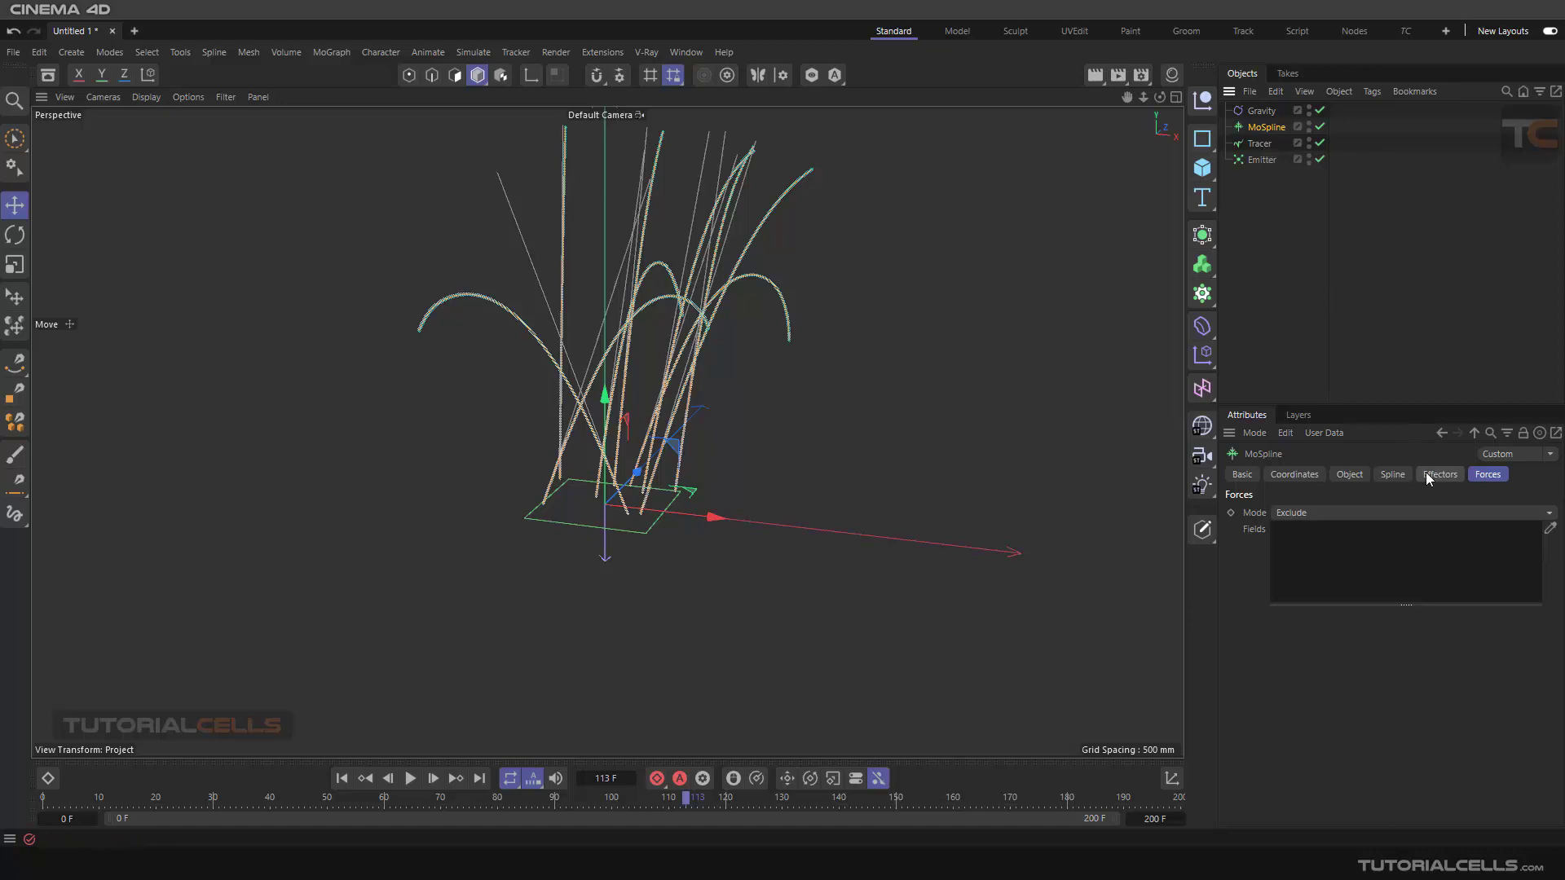
left_click(1393, 475)
left_click(1246, 159)
left_click(1443, 475)
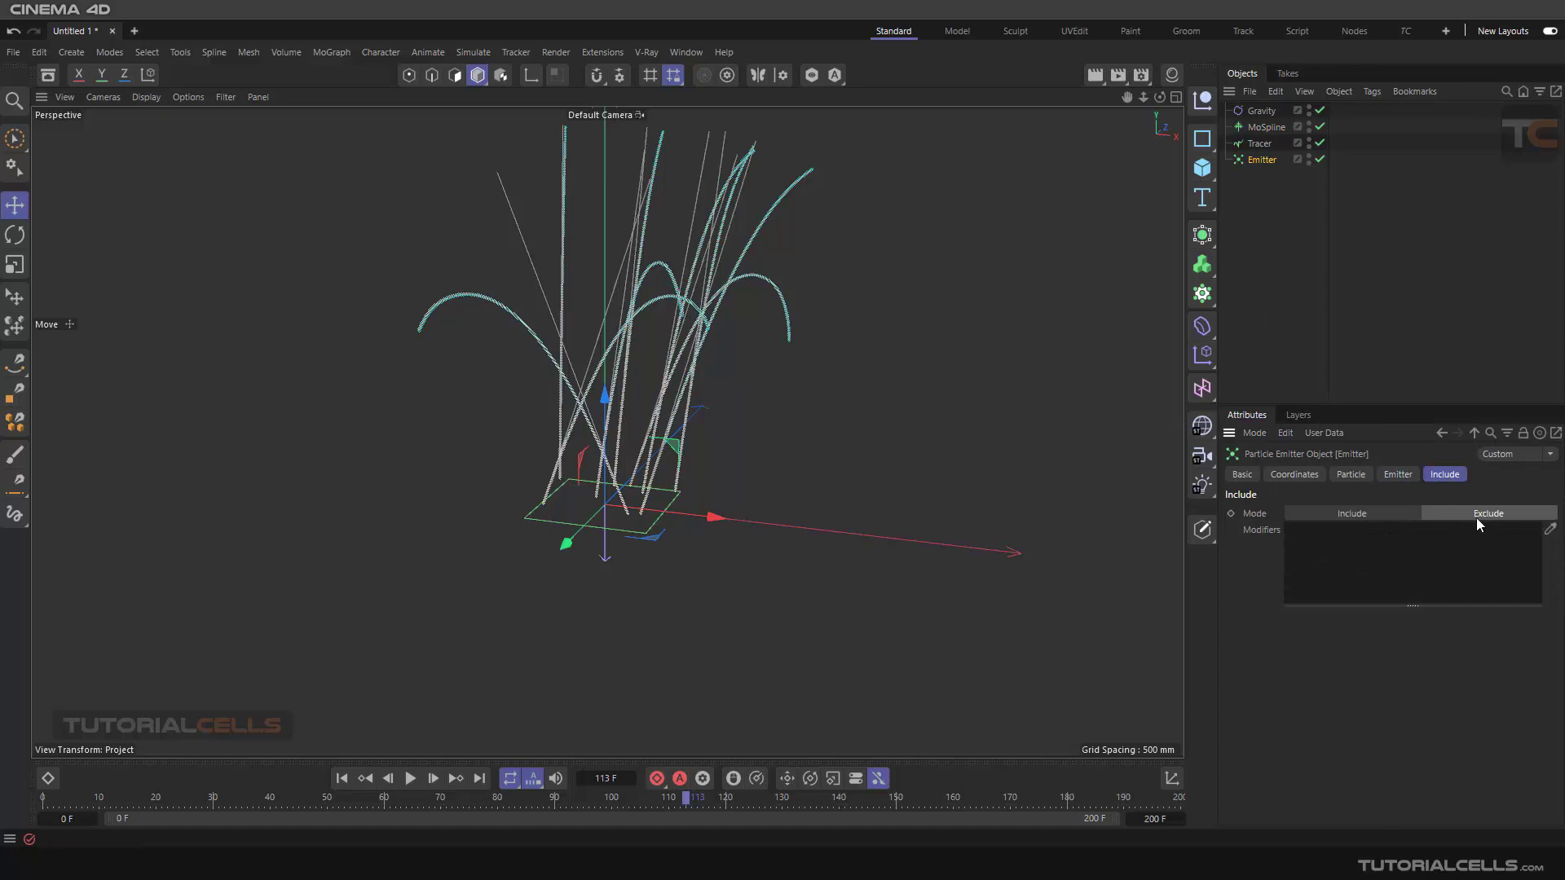
left_click_drag(1258, 111, 1343, 556)
left_click(343, 780)
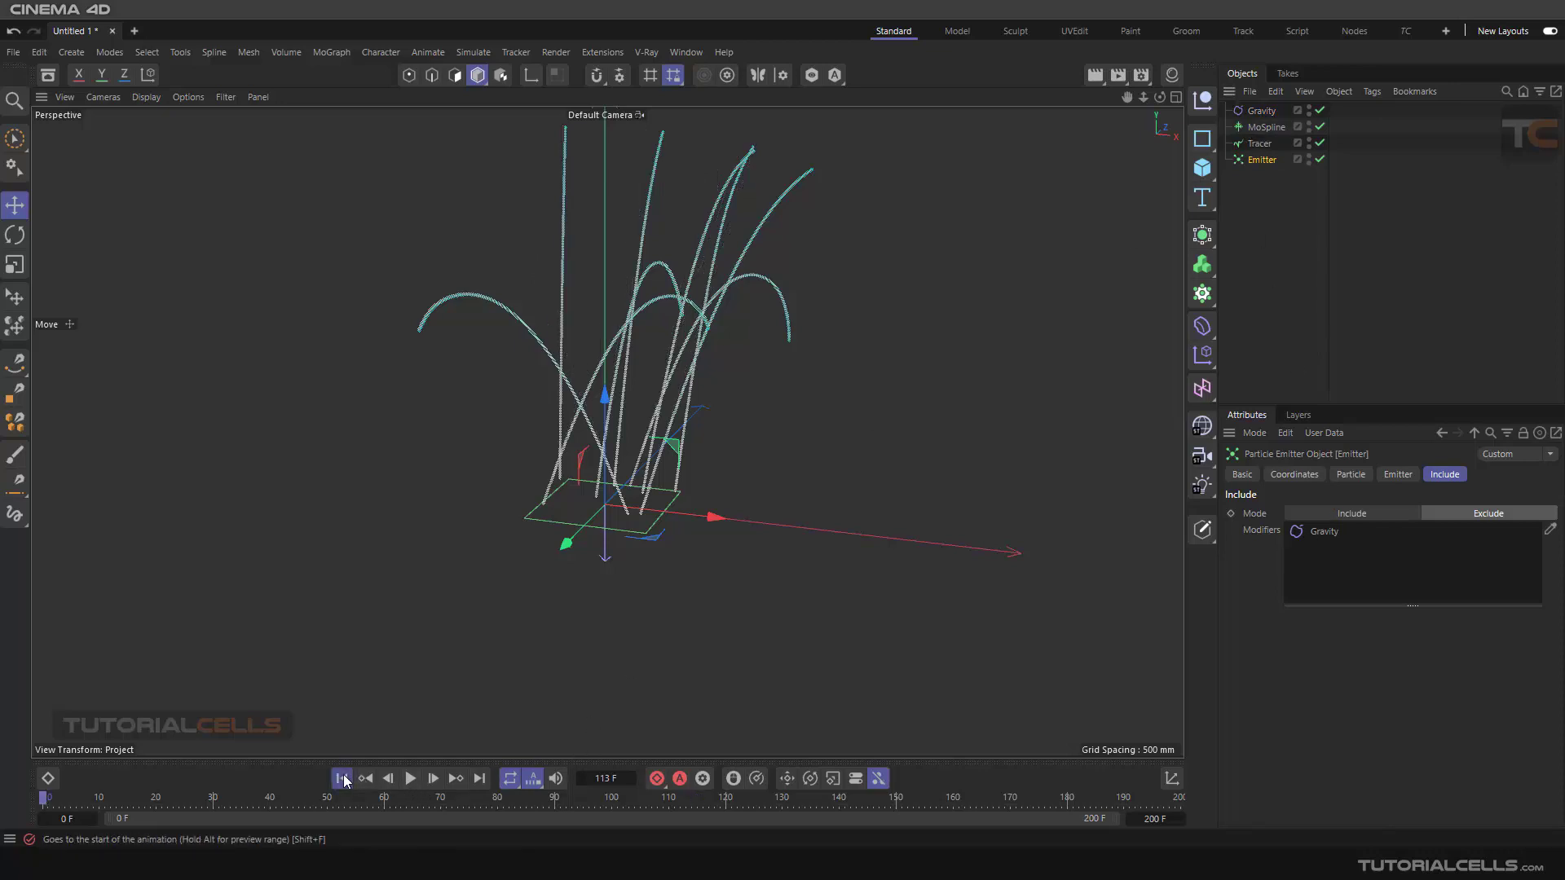
left_click(410, 778)
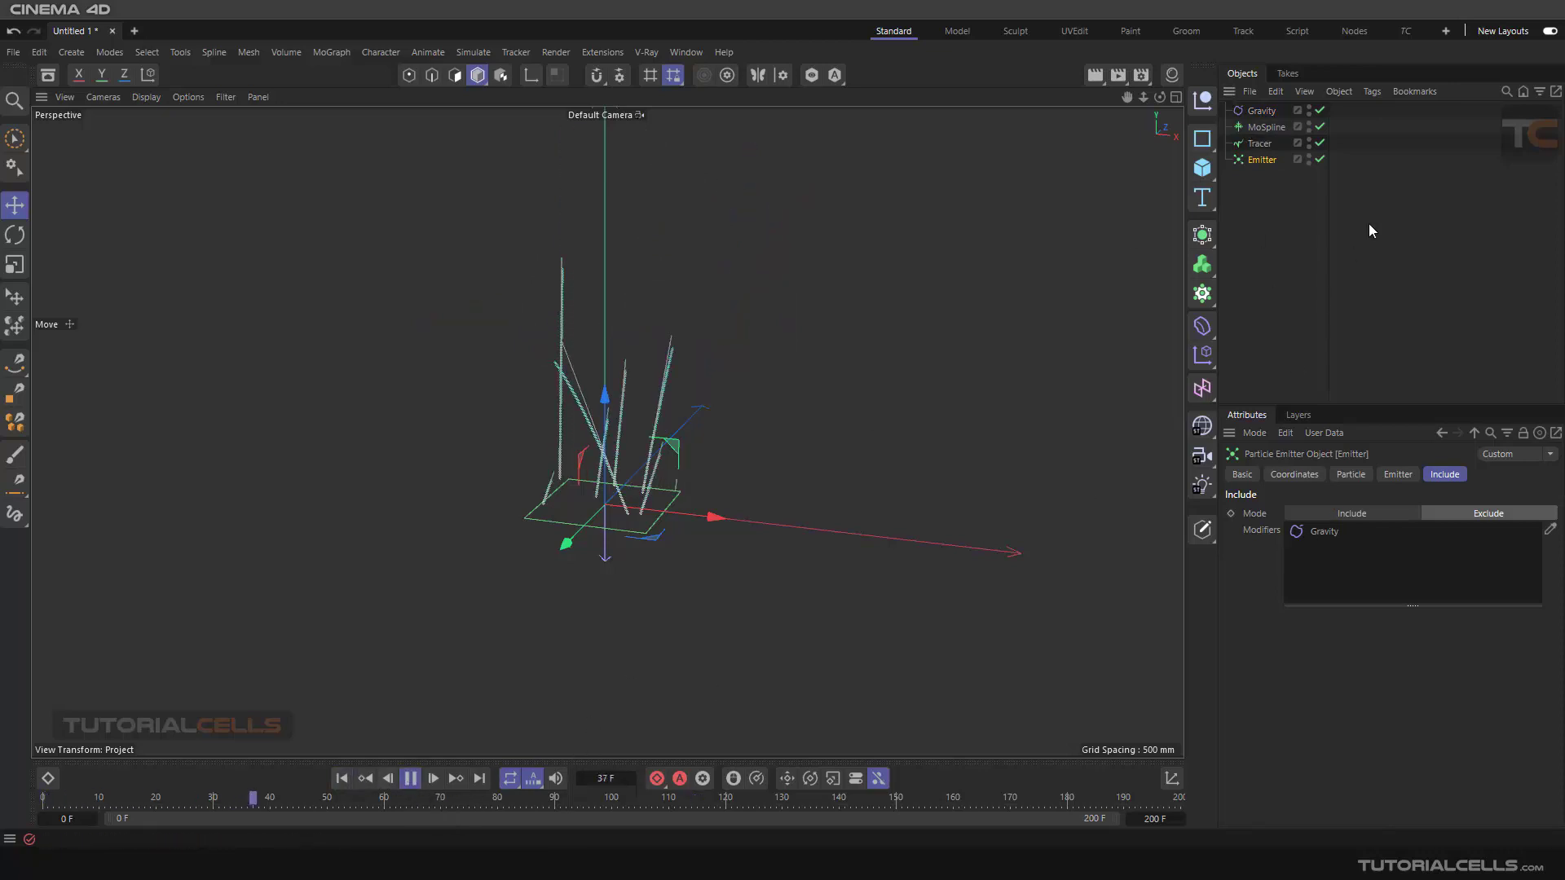
Hide the Emitter and Tracer in the viewport and in renders, and stop the playback.
left_click(1312, 161)
left_click(1312, 162)
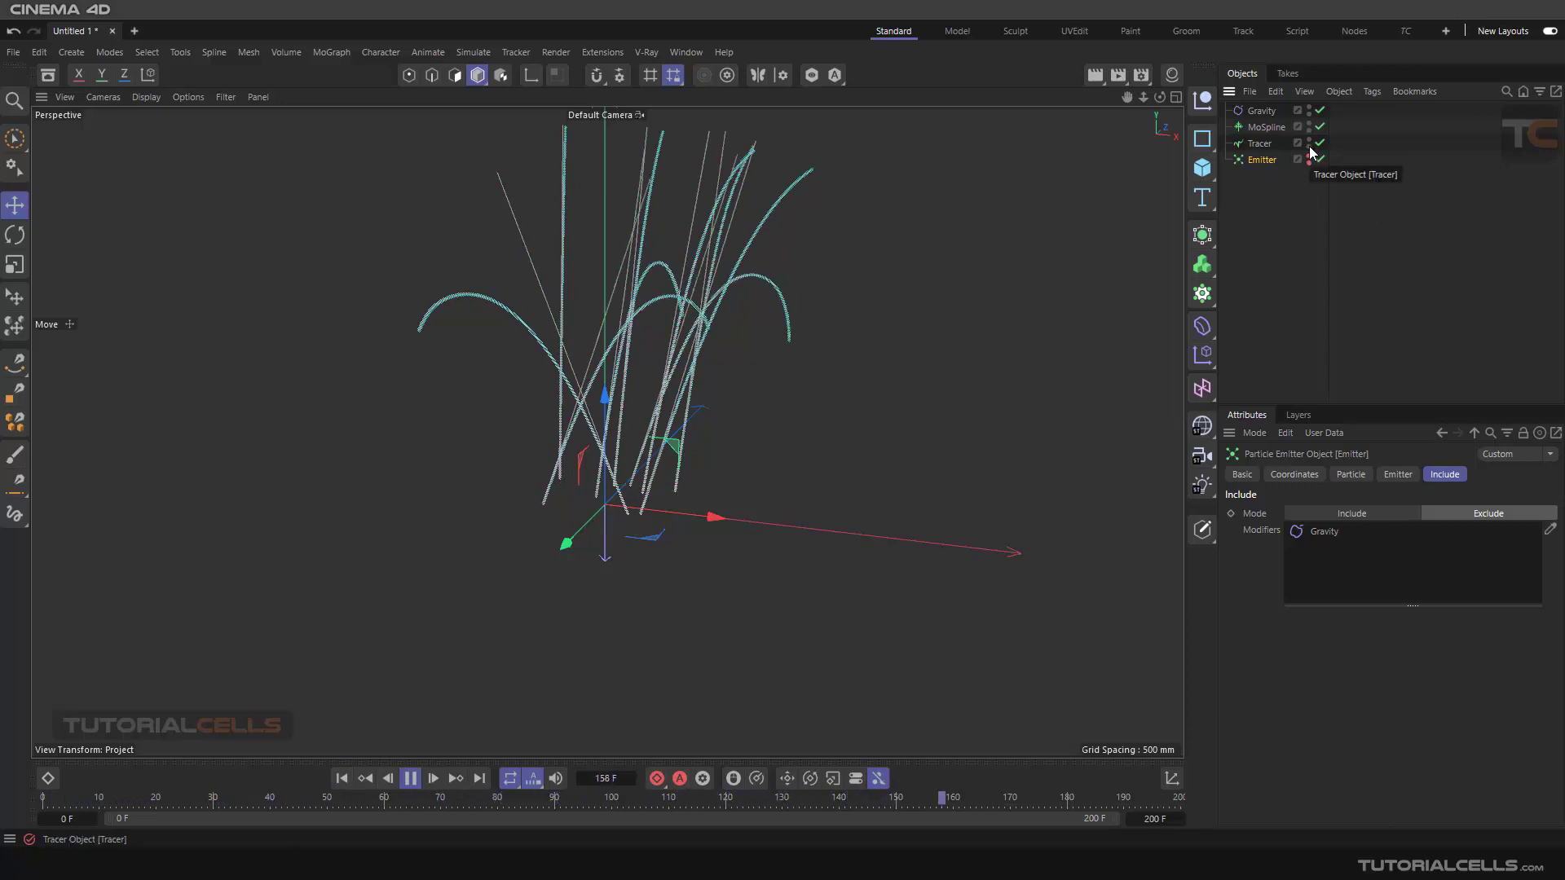
left_click(1310, 146)
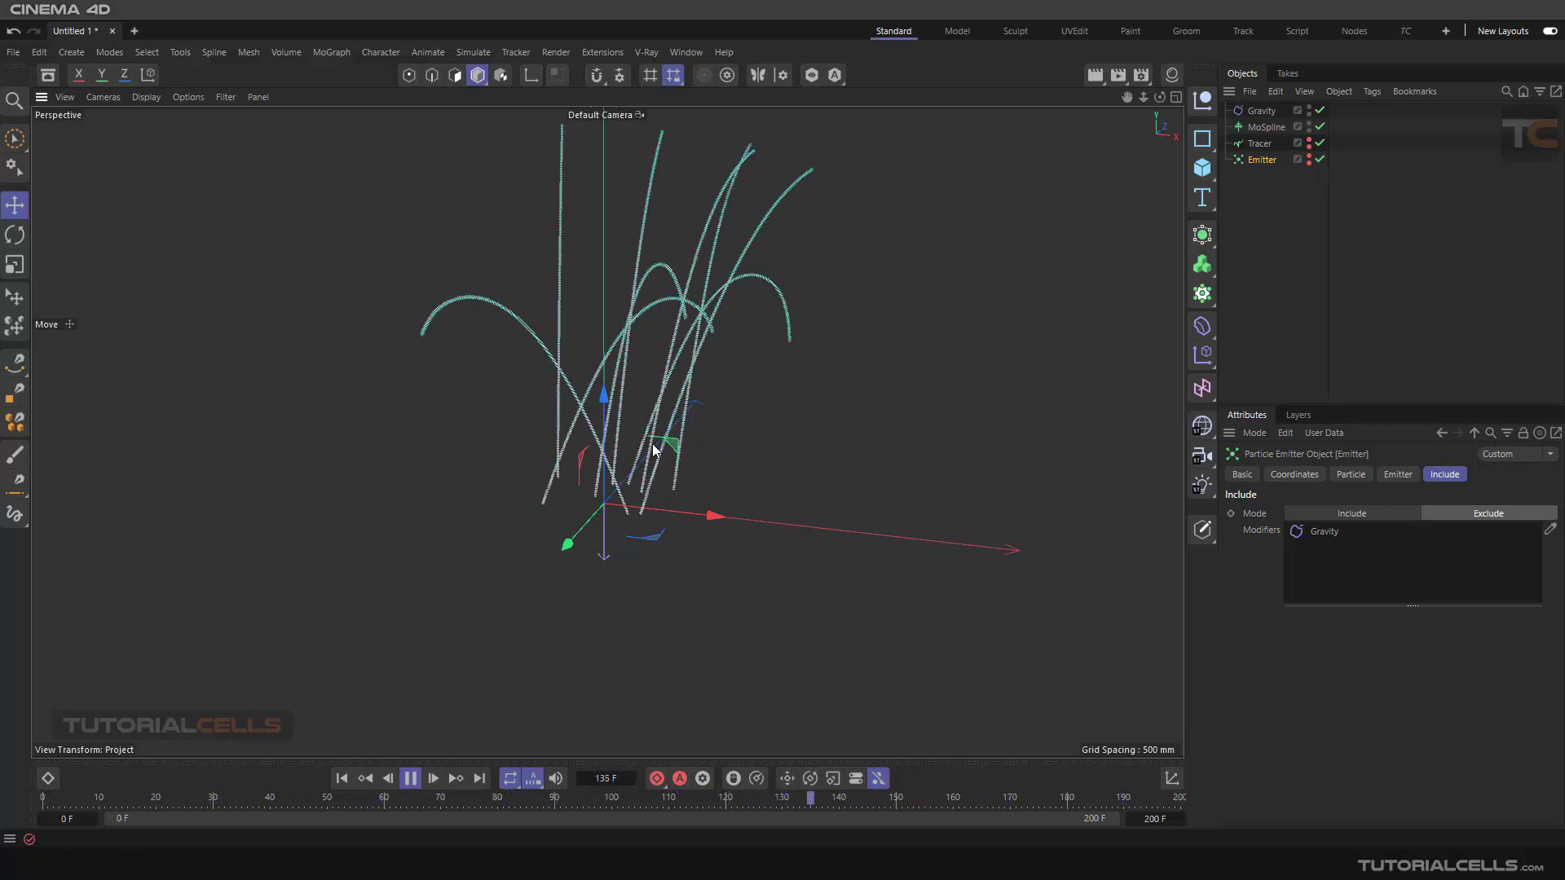
left_click(411, 778)
scroll(658, 321, "down", 5)
mouse_move(682, 396)
left_mouse_down("alt")
mouse_move(620, 391)
mouse_move(748, 393)
mouse_move(649, 391)
mouse_move(676, 401)
left_mouse_up("alt")
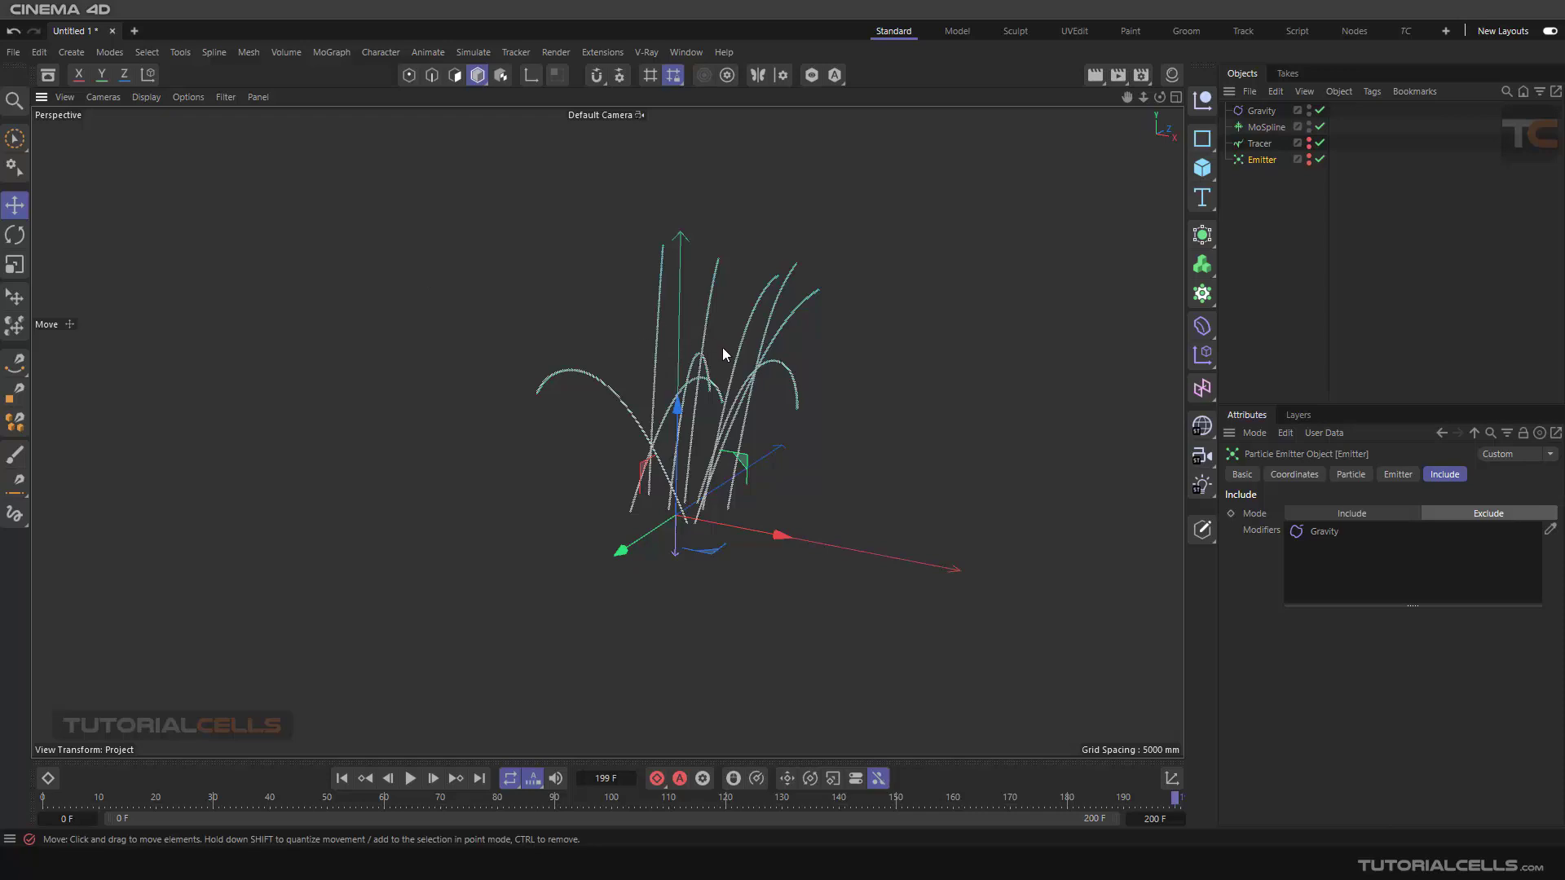
mouse_move(722, 348)
left_mouse_down("alt")
mouse_move(657, 350)
mouse_move(719, 350)
left_mouse_up("alt")
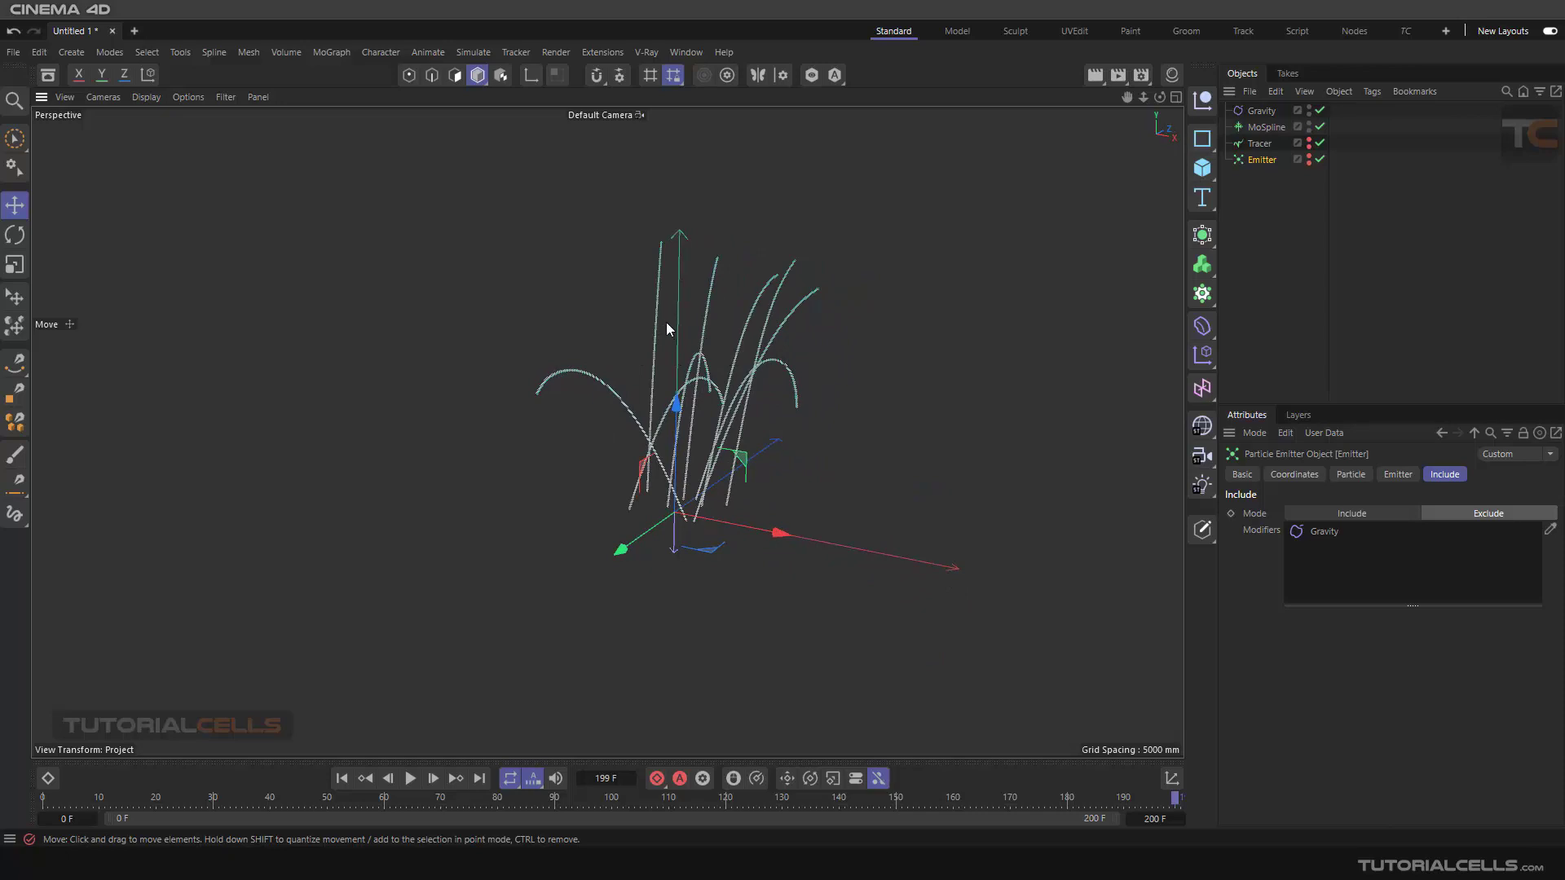
Add an Attractor force and move it up and away along X to the side of the strands.
left_click(471, 52)
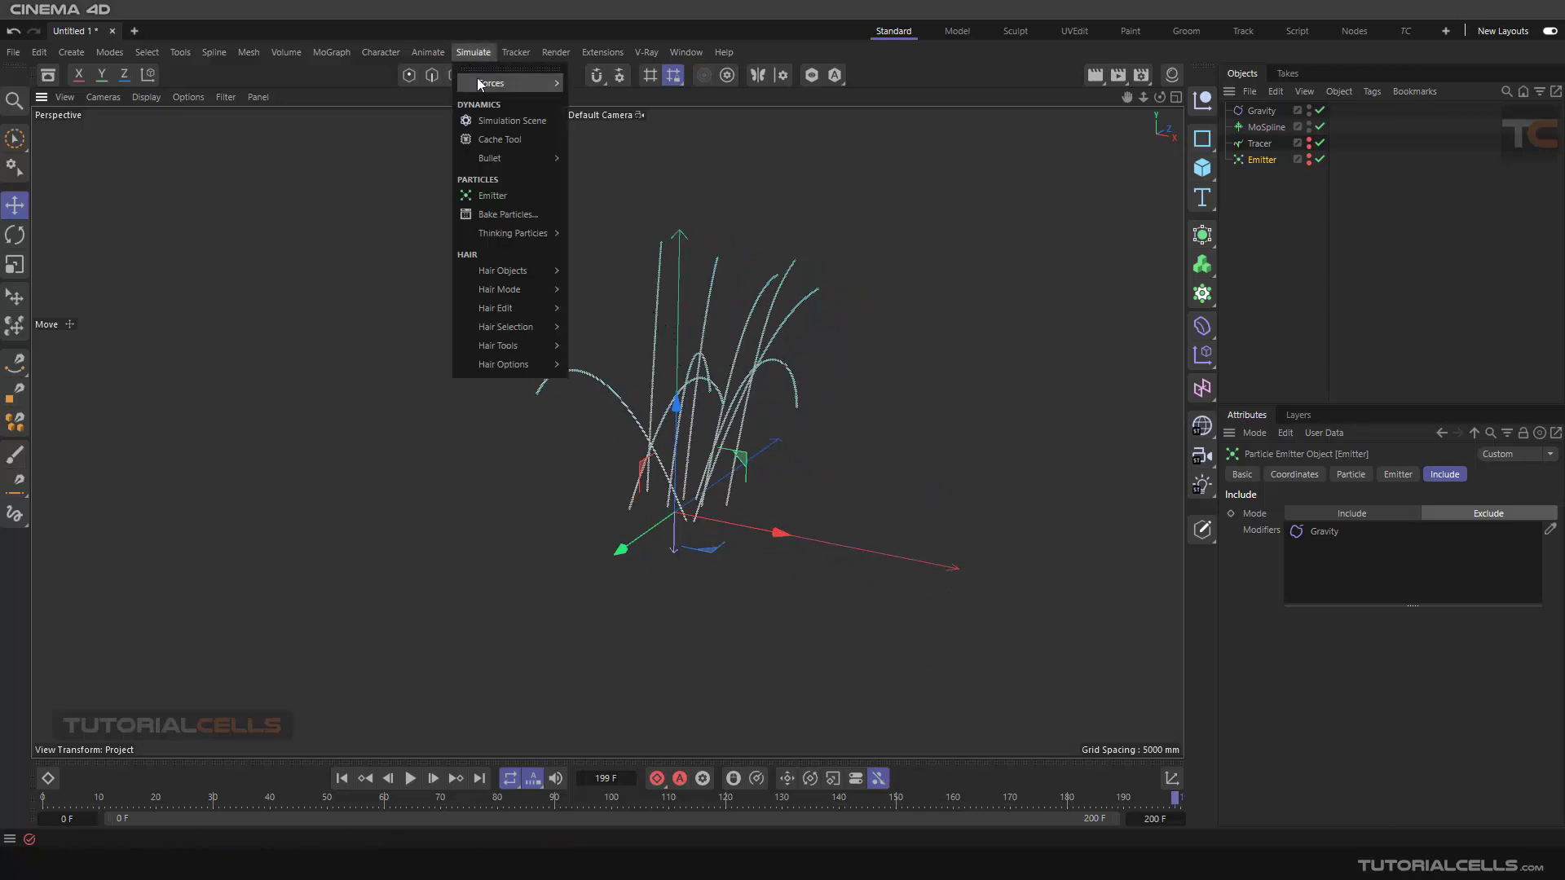
mouse_move(483, 85)
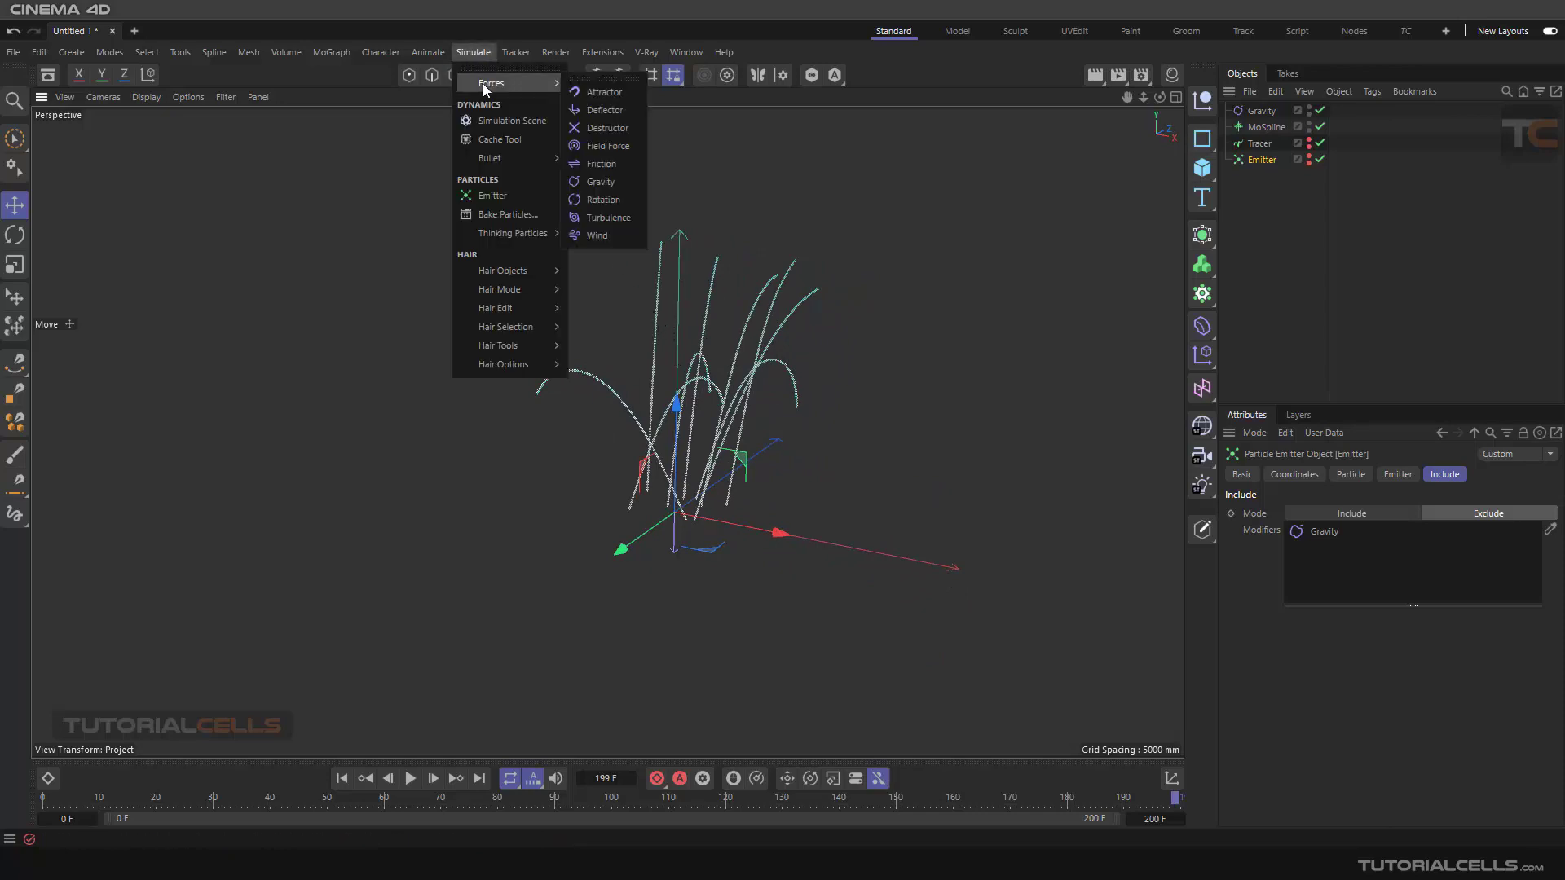
left_click(619, 94)
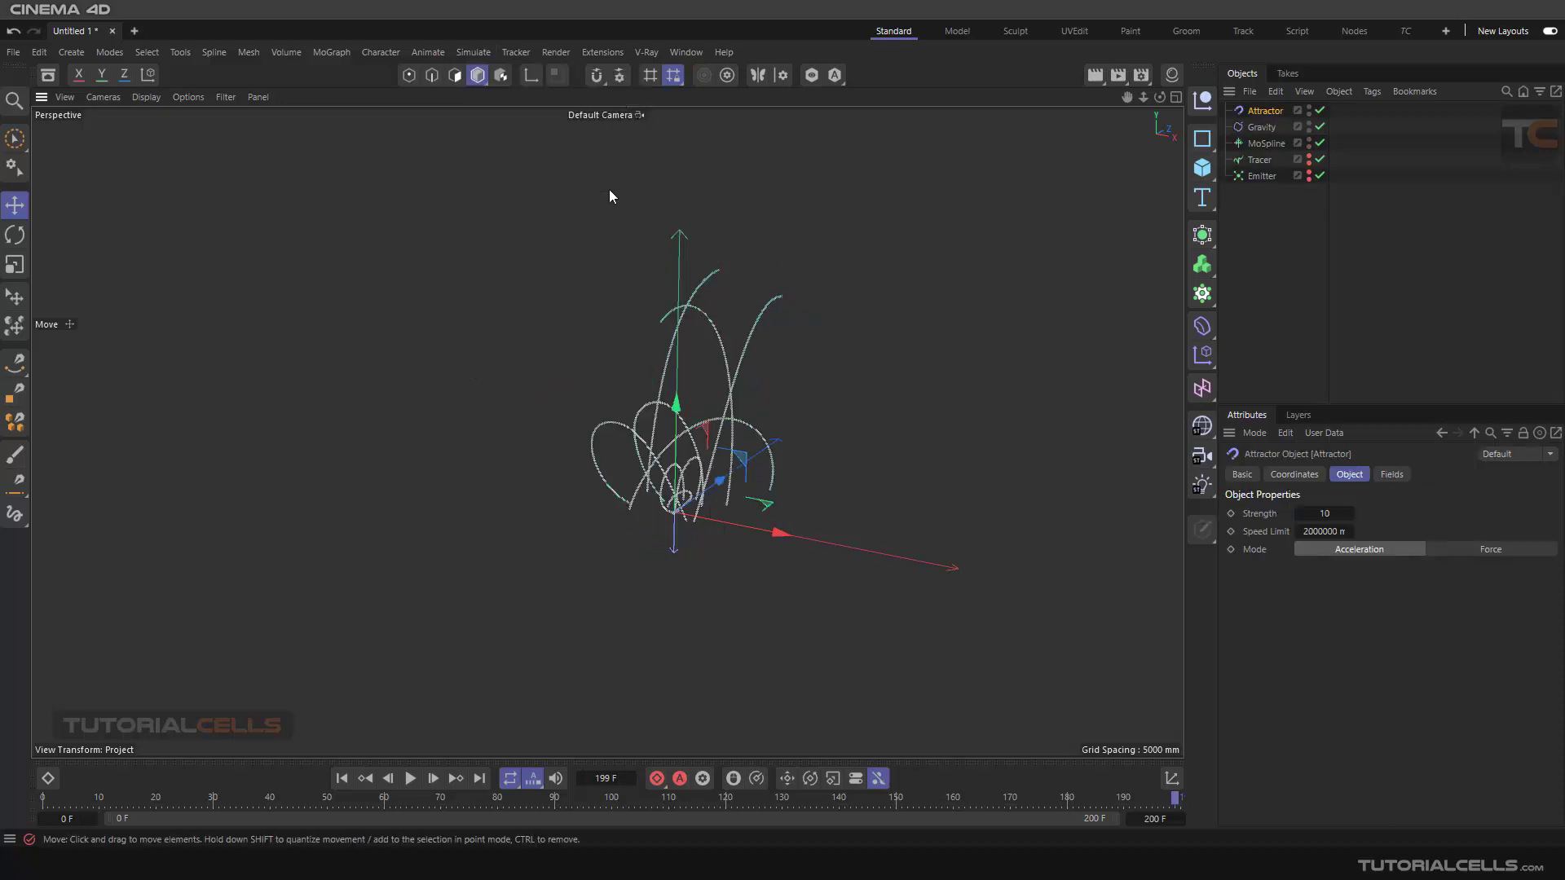
left_click_drag(680, 401, 693, 247)
left_click_drag(782, 315, 633, 294)
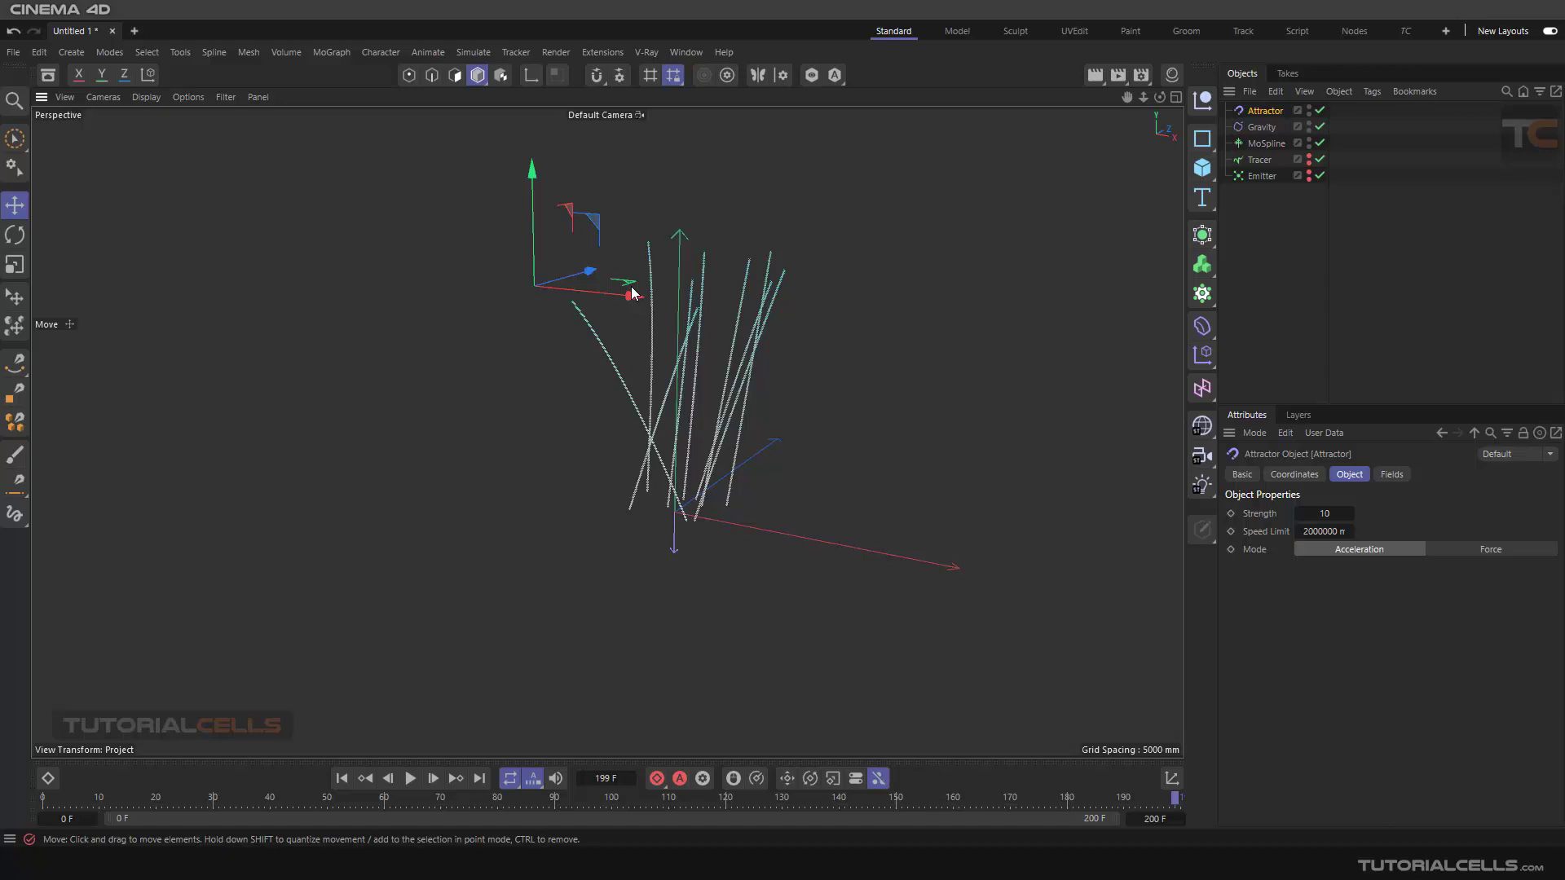
Add a Spherical Field to the Attractor's falloff and move the field along X toward the strands.
left_click(1392, 475)
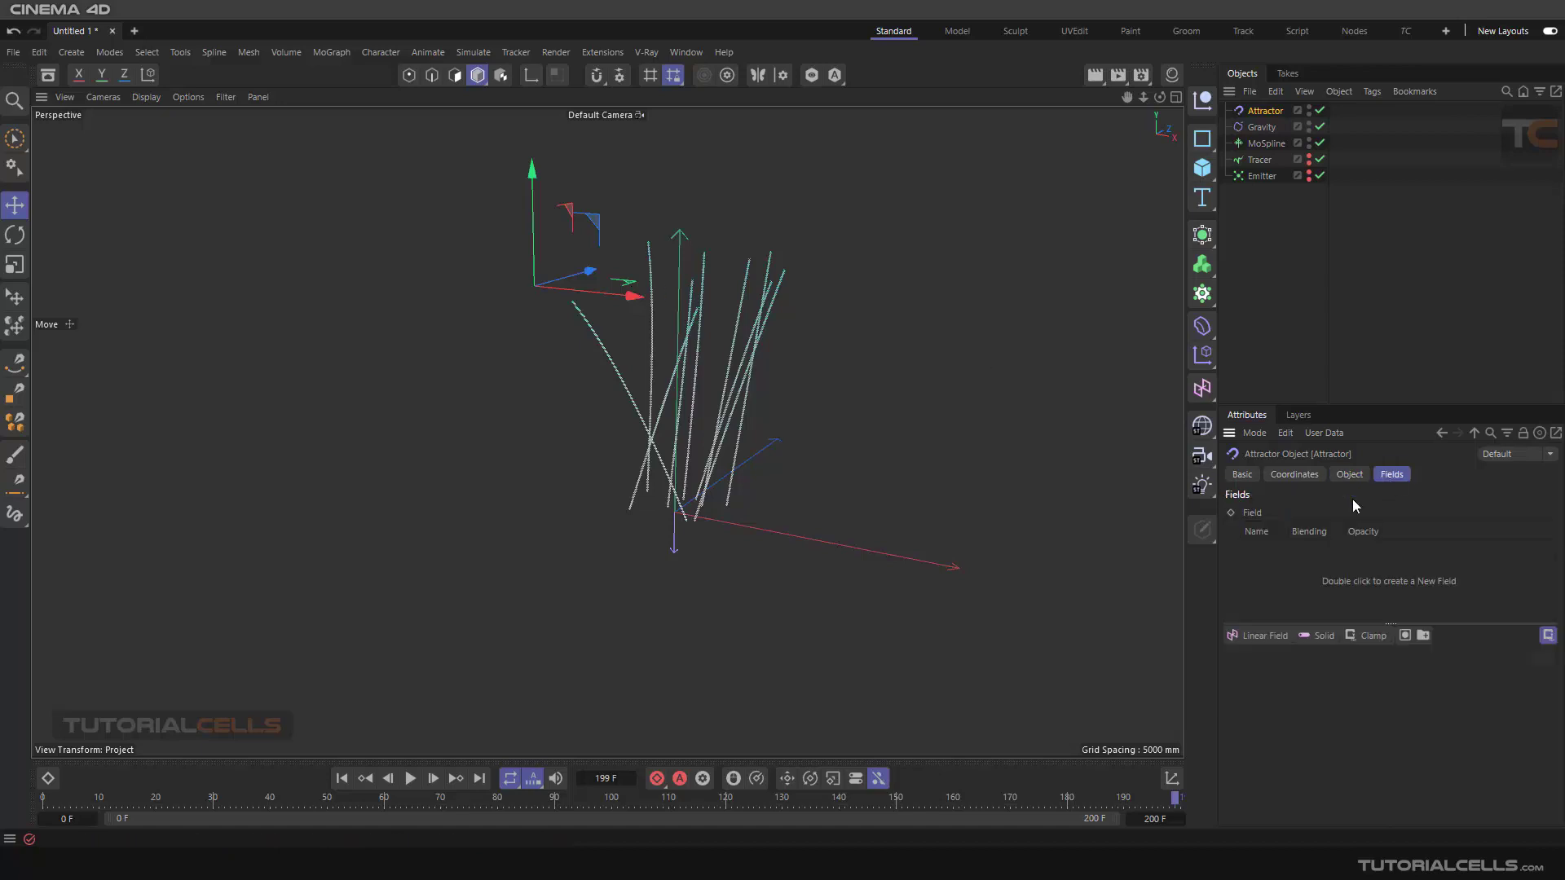
left_click(1276, 636)
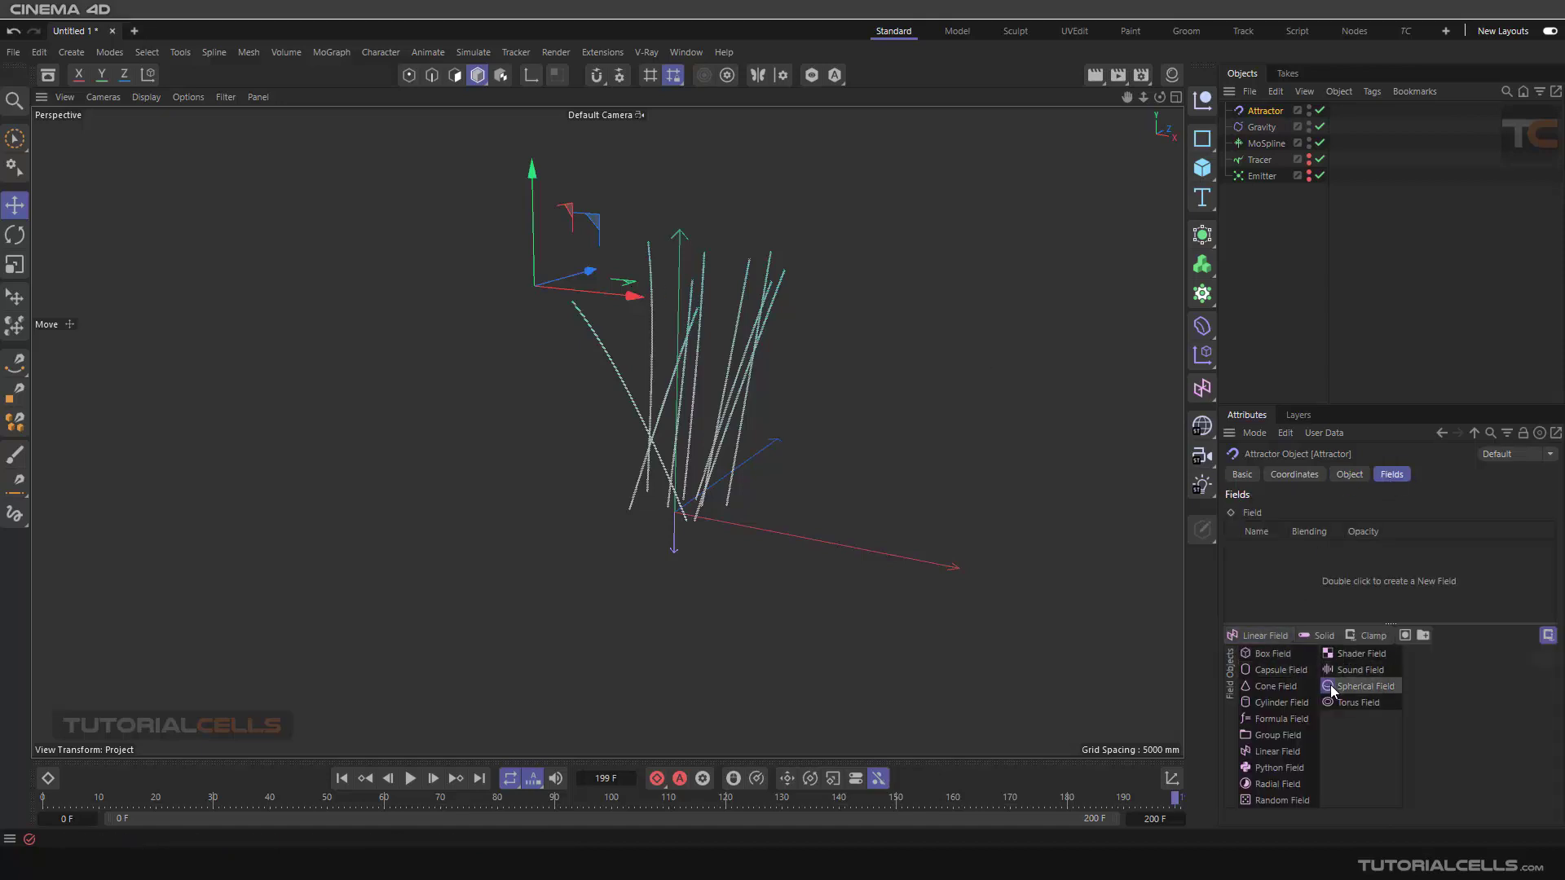
left_click(1363, 687)
left_click_drag(638, 314, 720, 326)
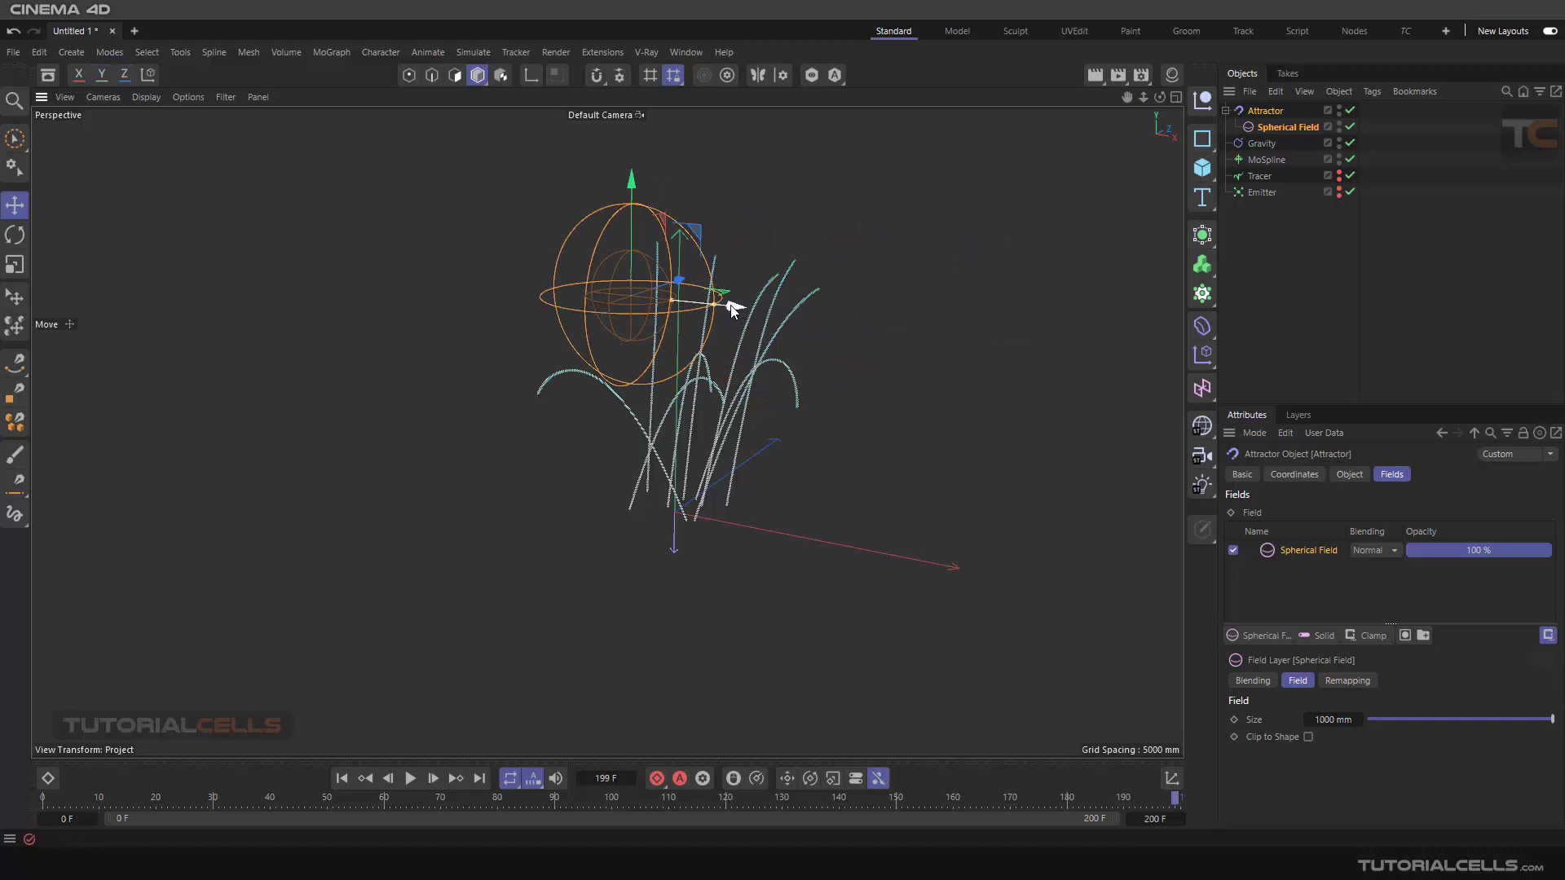
Adjust the Attractor's strength and reposition the Attractor near the strands.
left_click(1265, 110)
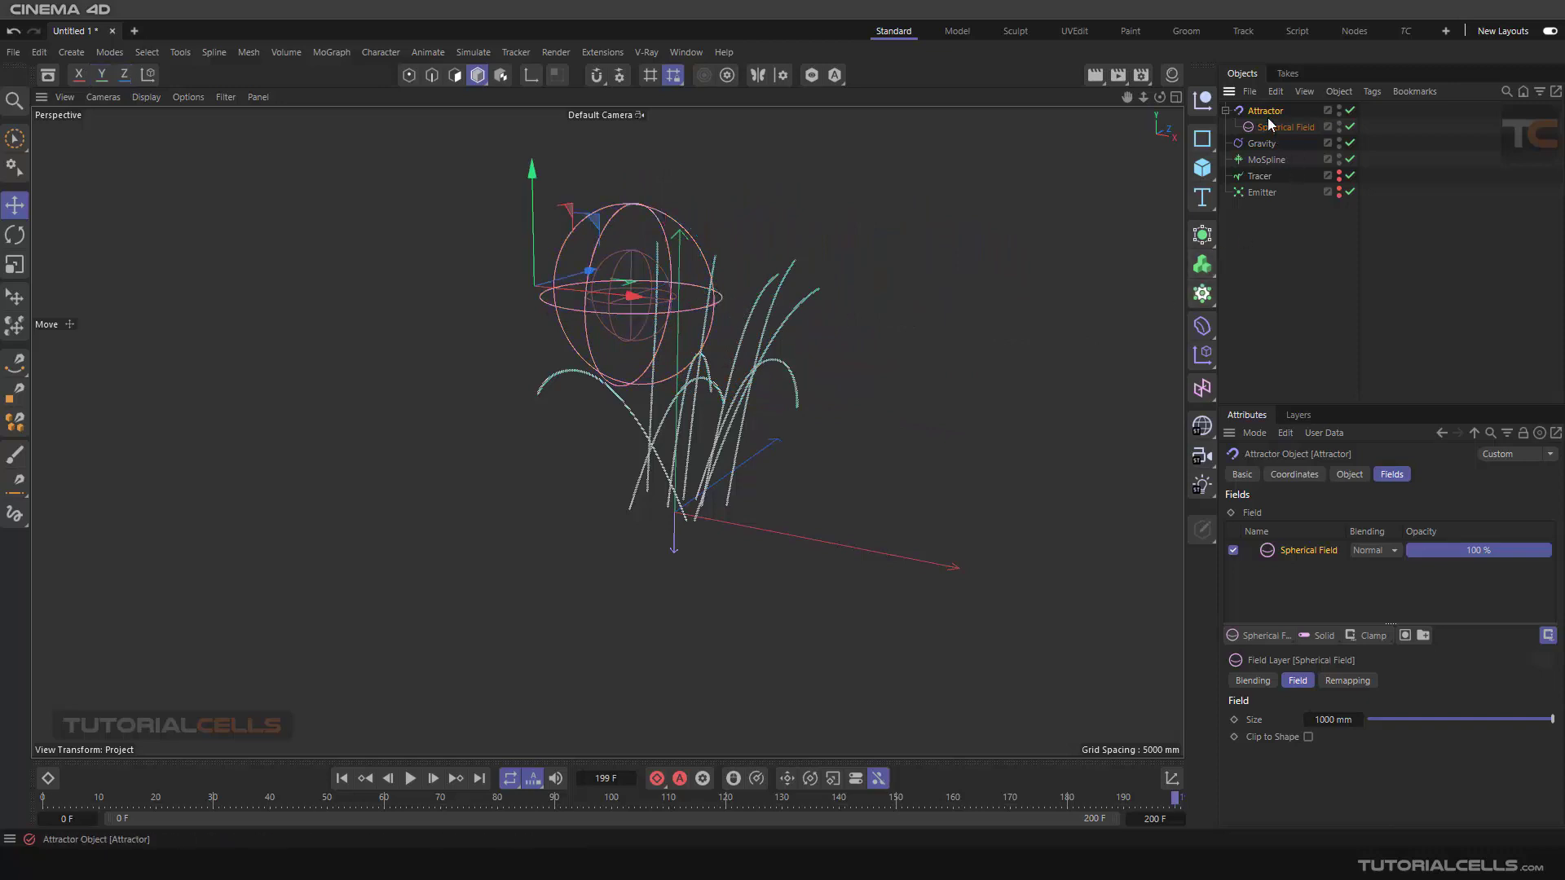
left_click(1347, 478)
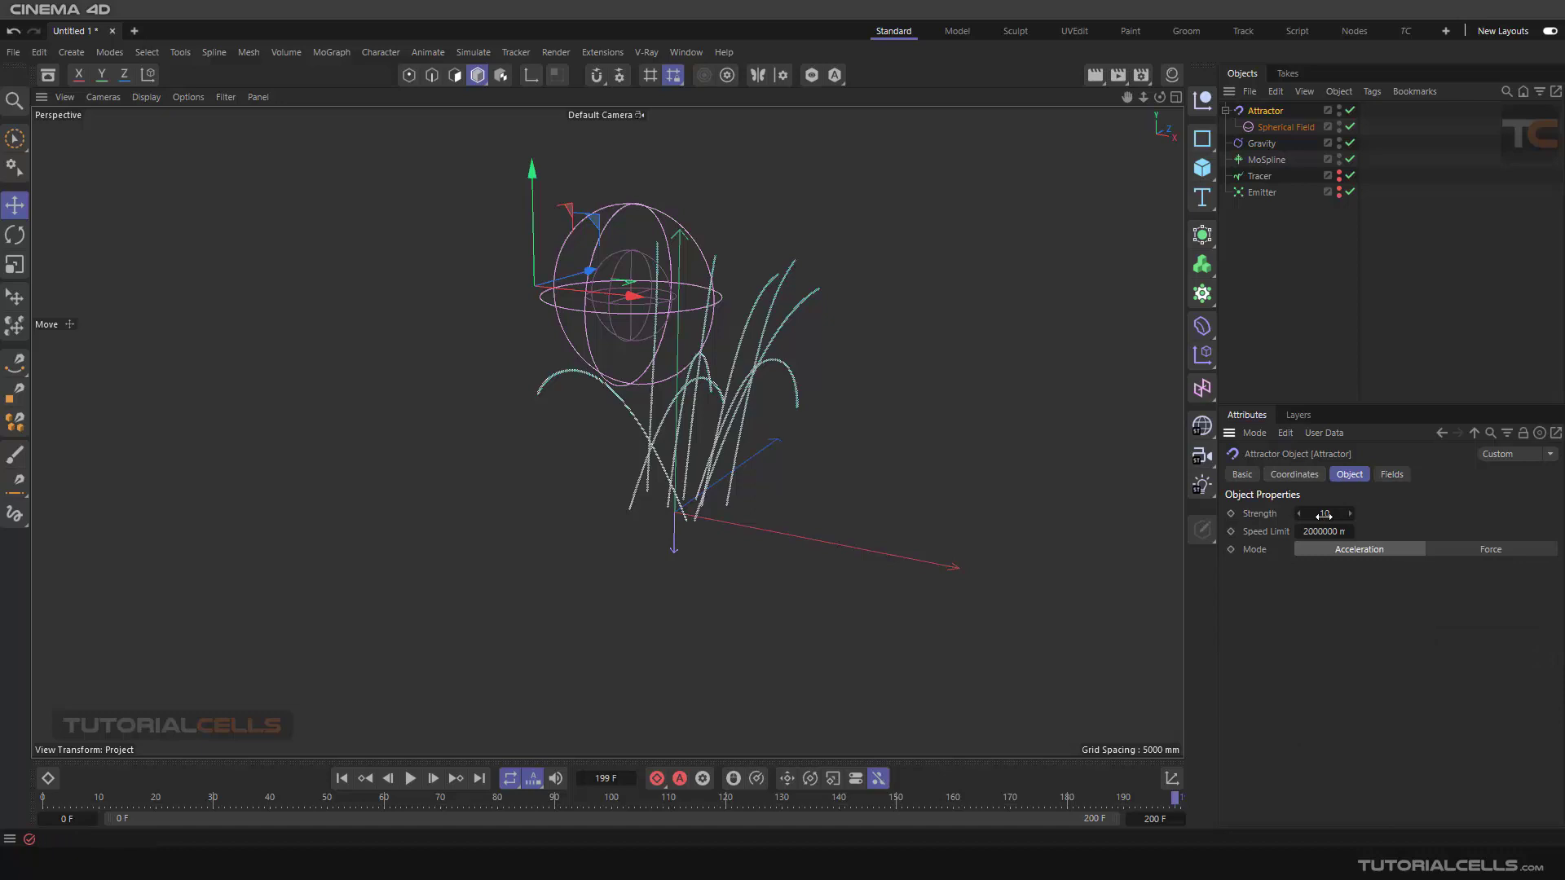
left_click(1324, 515)
key("Return")
mouse_move(631, 299)
left_mouse_down()
mouse_move(794, 325)
mouse_move(580, 271)
mouse_move(677, 276)
mouse_move(809, 313)
mouse_move(721, 302)
mouse_move(623, 320)
left_mouse_up()
scroll(721, 300, "up", 3)
left_click_drag(846, 286, 701, 395)
Move the Spherical Field beside the strands and enlarge it to a size of about 1396 mm.
left_click(1285, 127)
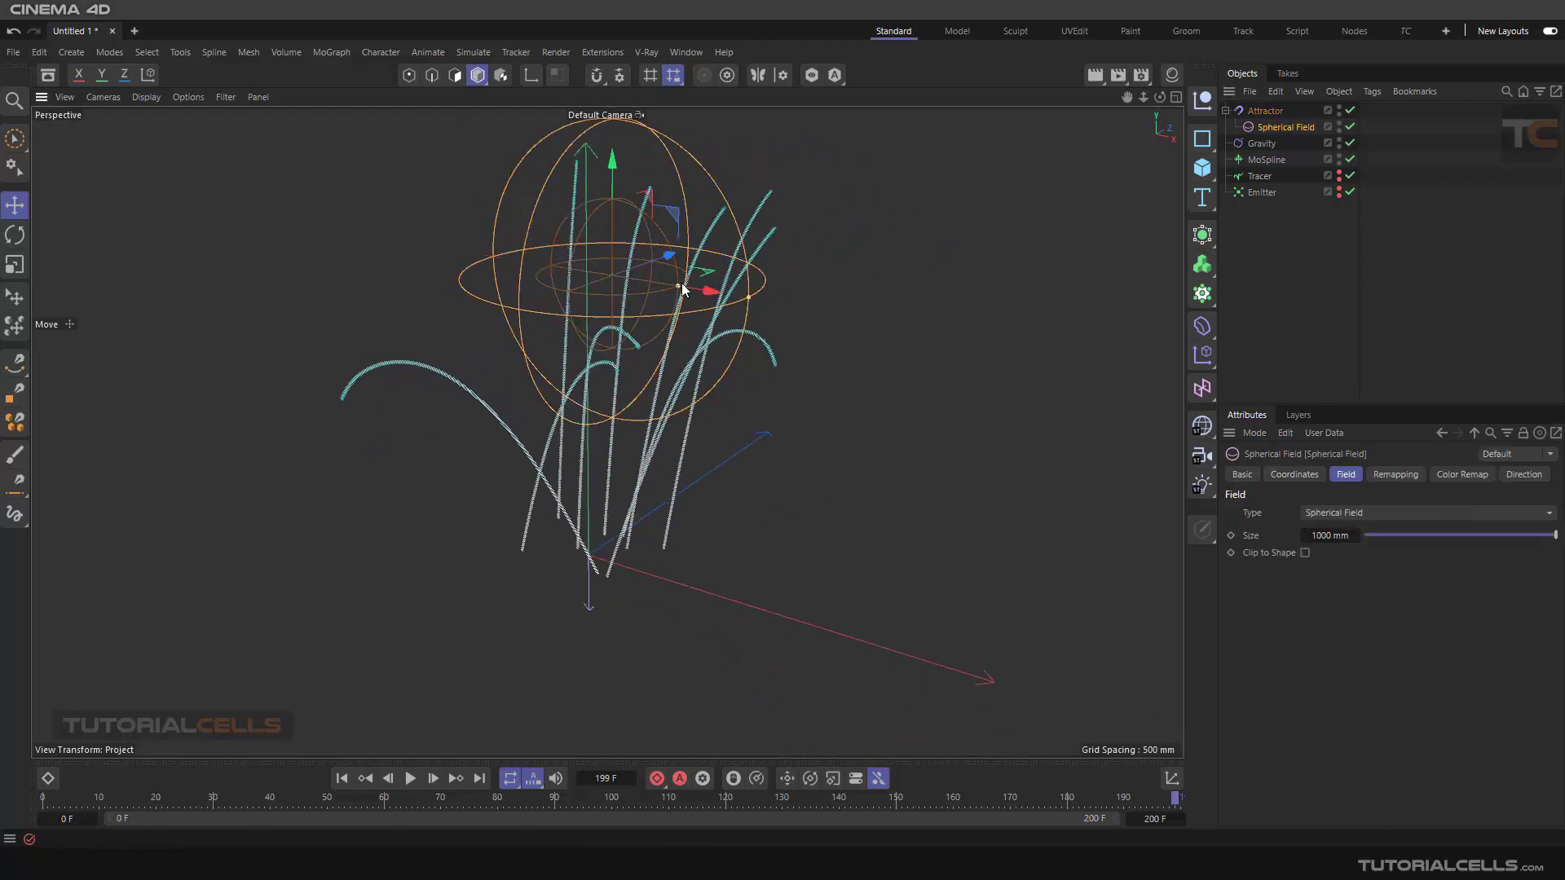
left_click_drag(703, 283, 525, 272)
scroll(652, 312, "down", 1)
mouse_move(599, 315)
left_mouse_down("alt")
mouse_move(492, 306)
mouse_move(560, 295)
mouse_move(618, 318)
left_mouse_up("alt")
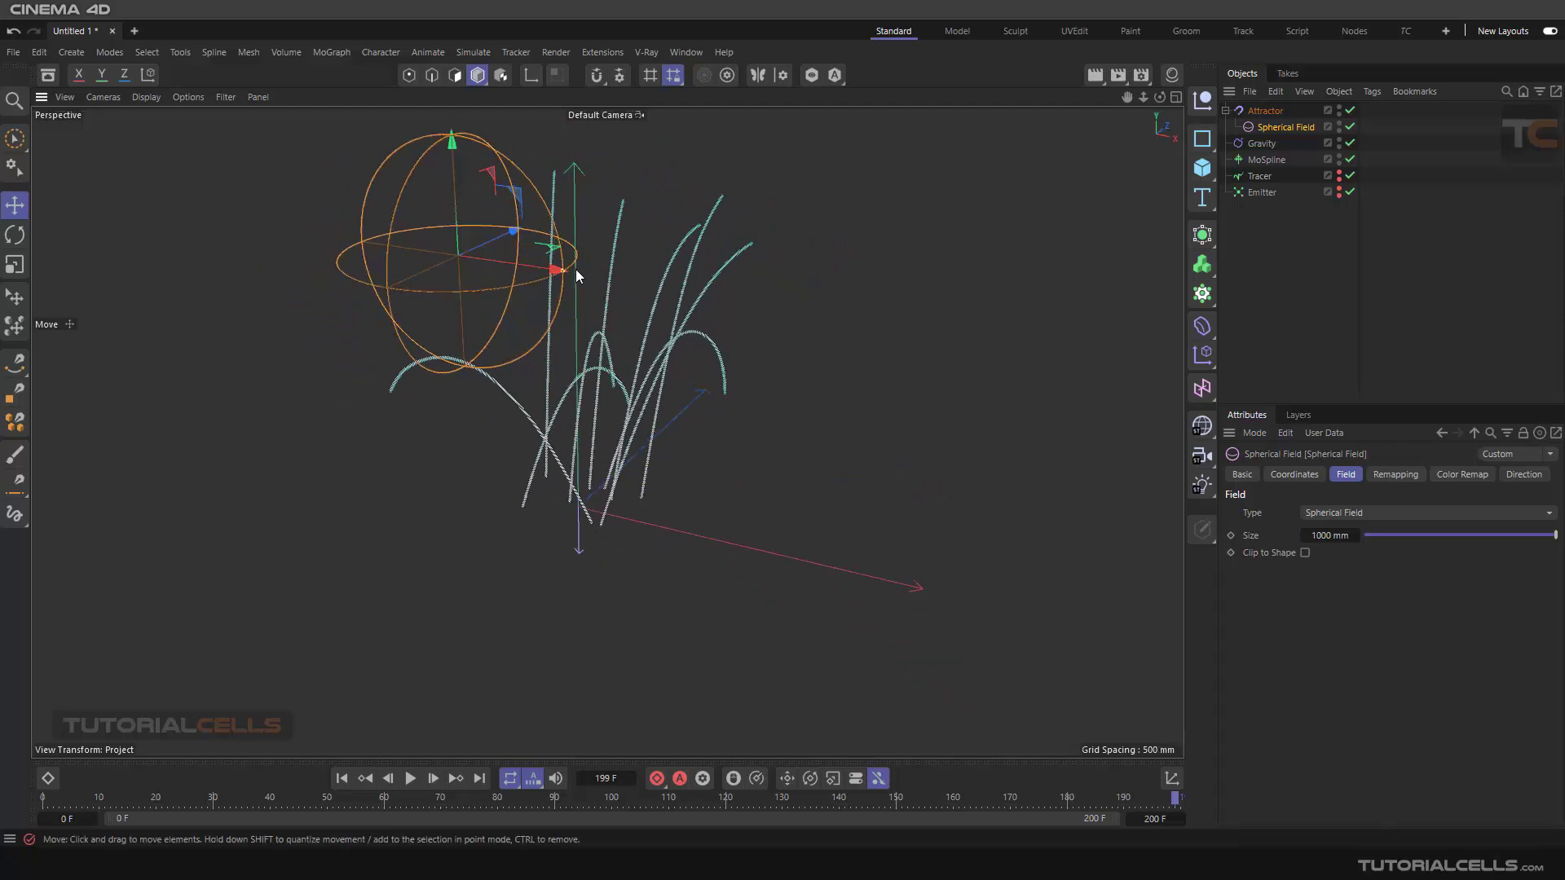
left_click_drag(564, 271, 526, 418)
left_click_drag(494, 354, 515, 308)
left_click_drag(429, 299, 503, 314)
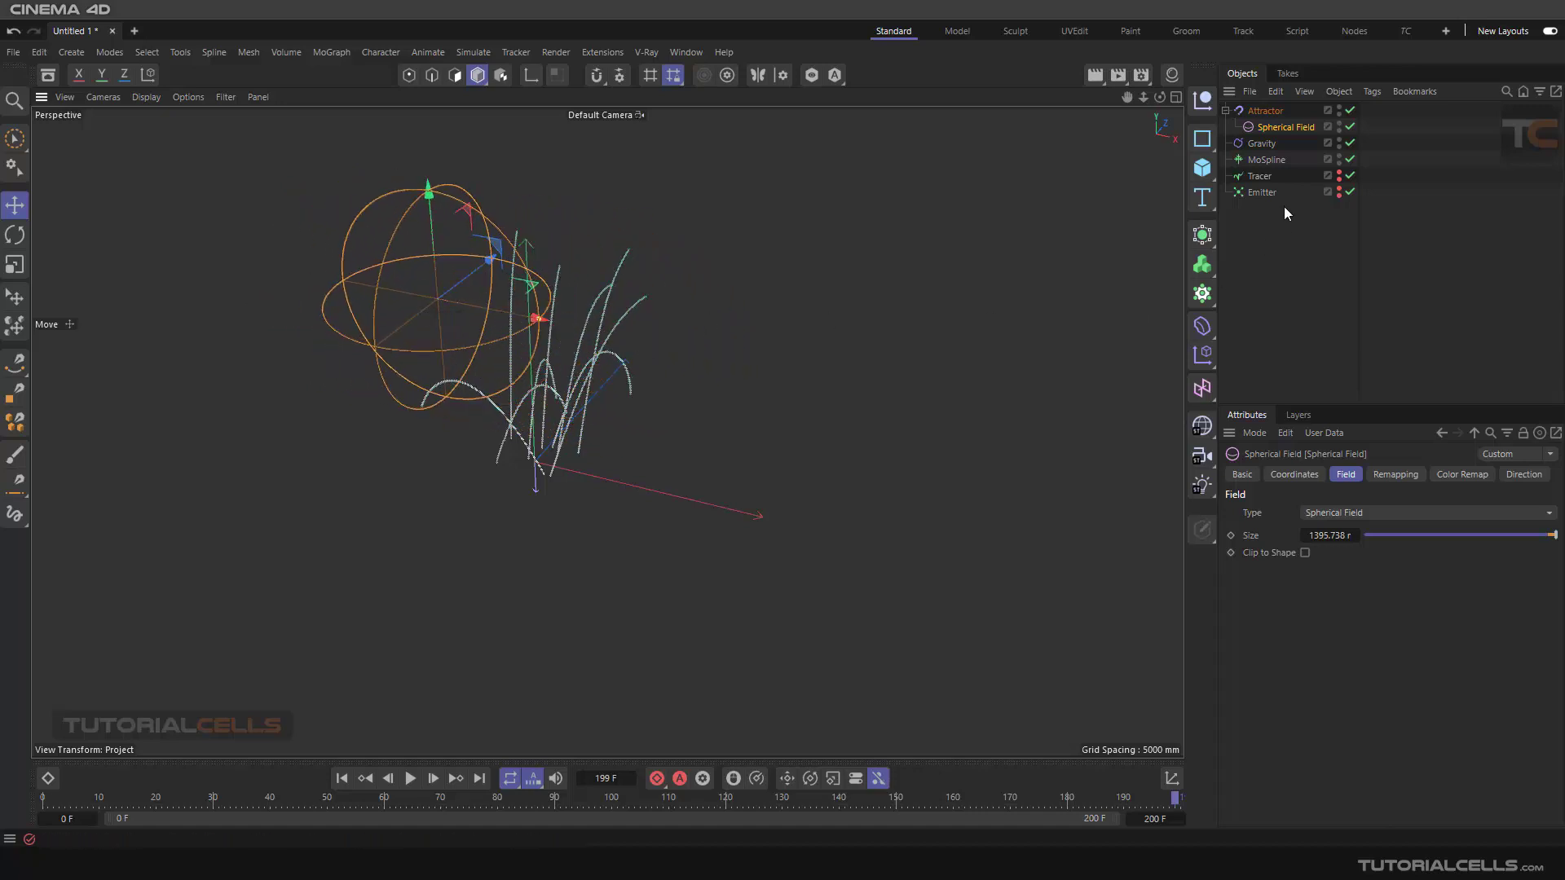
Add a Sweep generator to the scene.
left_click(1260, 177)
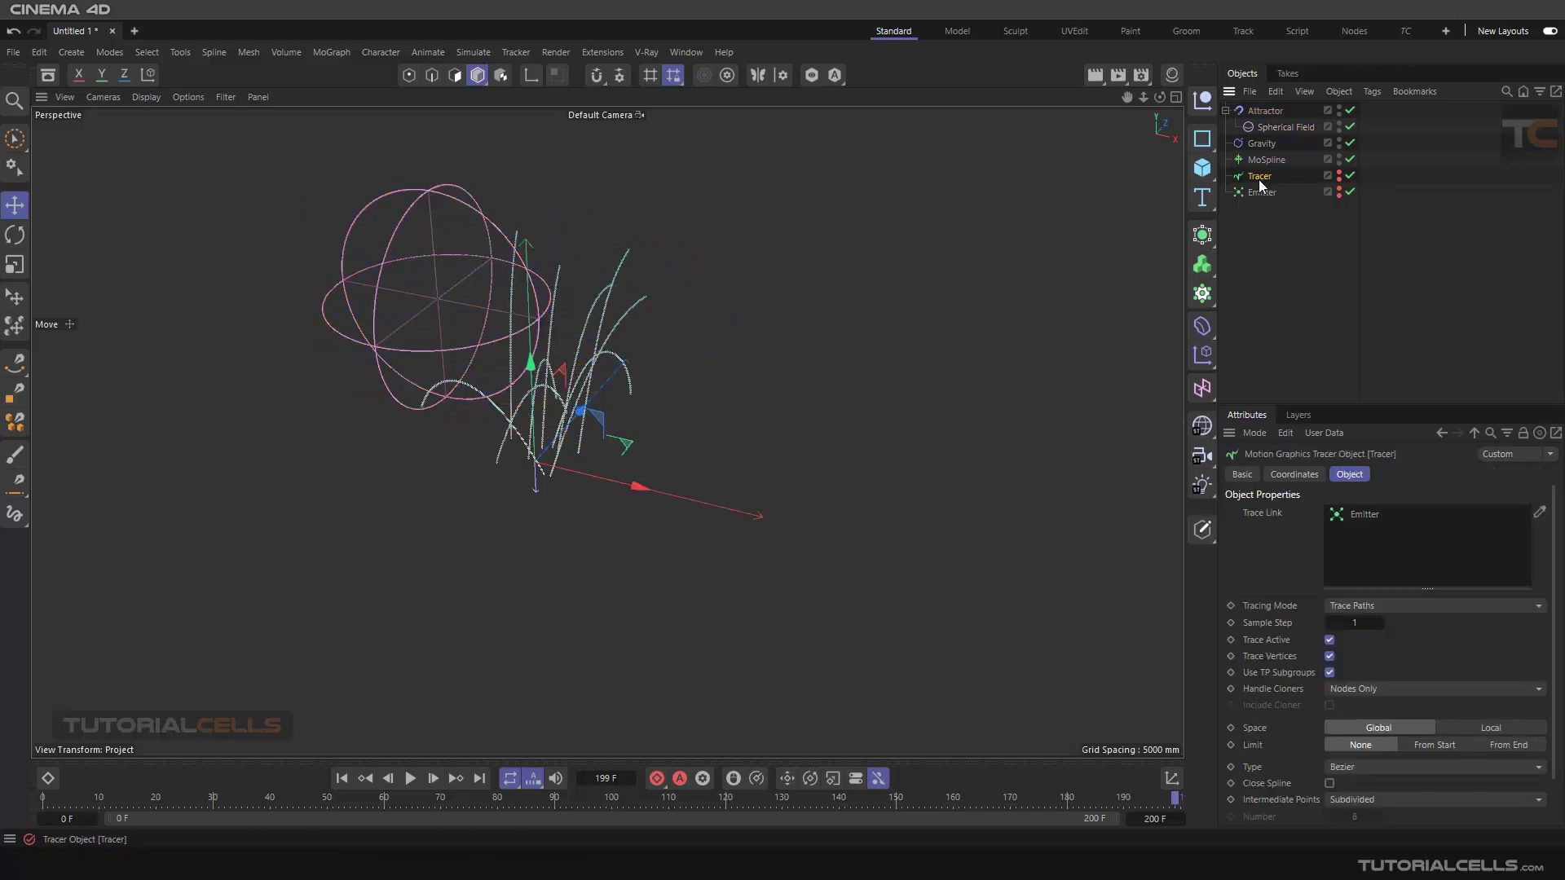
left_click(1266, 161)
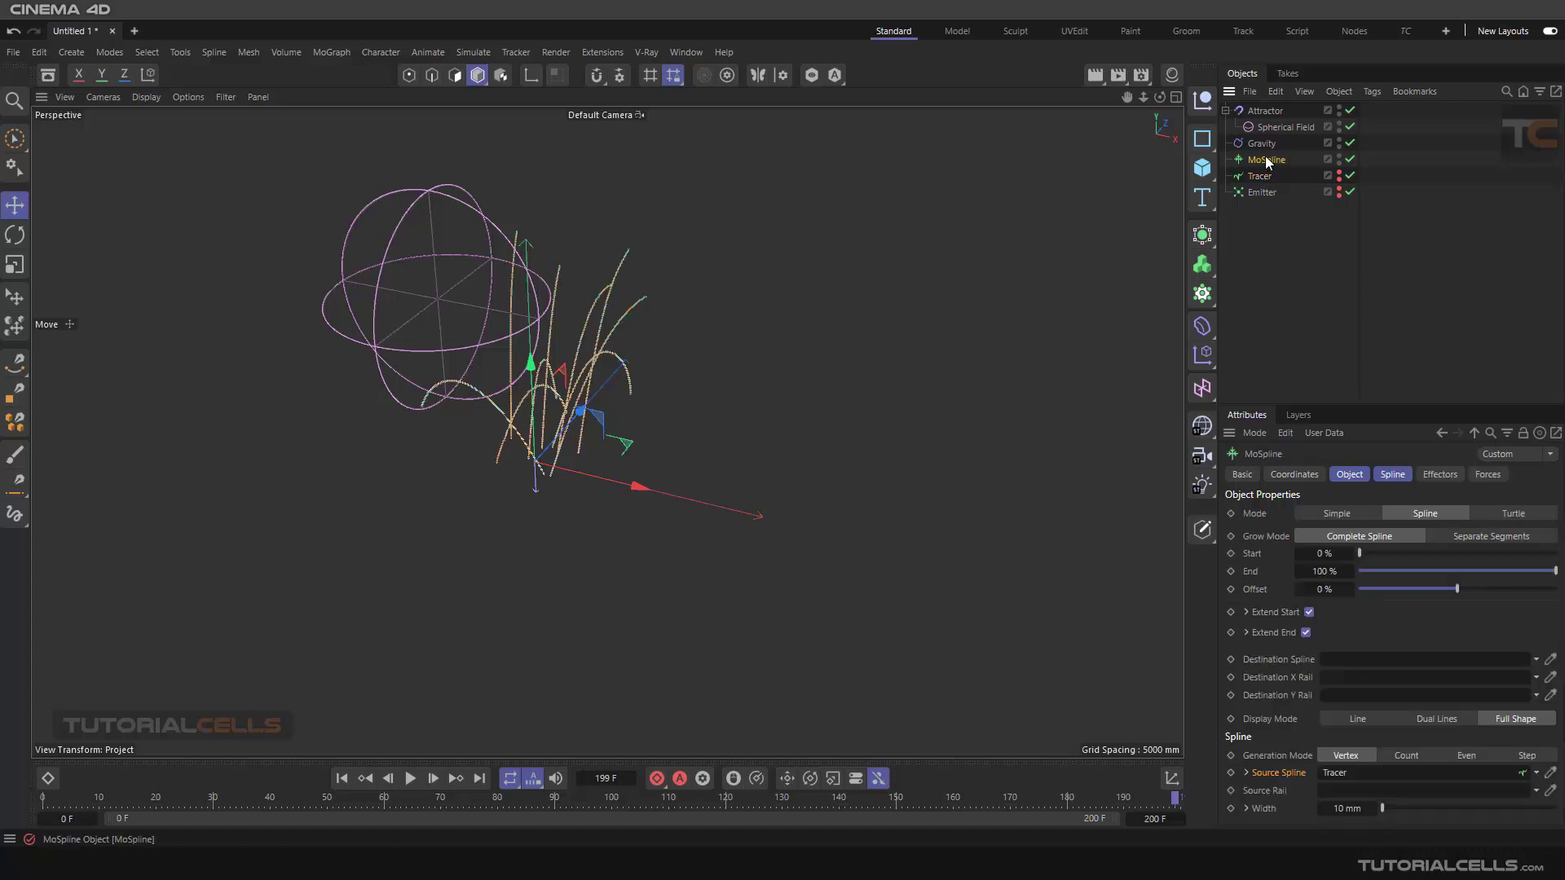
left_click(1202, 234)
key("ctrl+z")
left_click(1205, 237)
left_click(1356, 326)
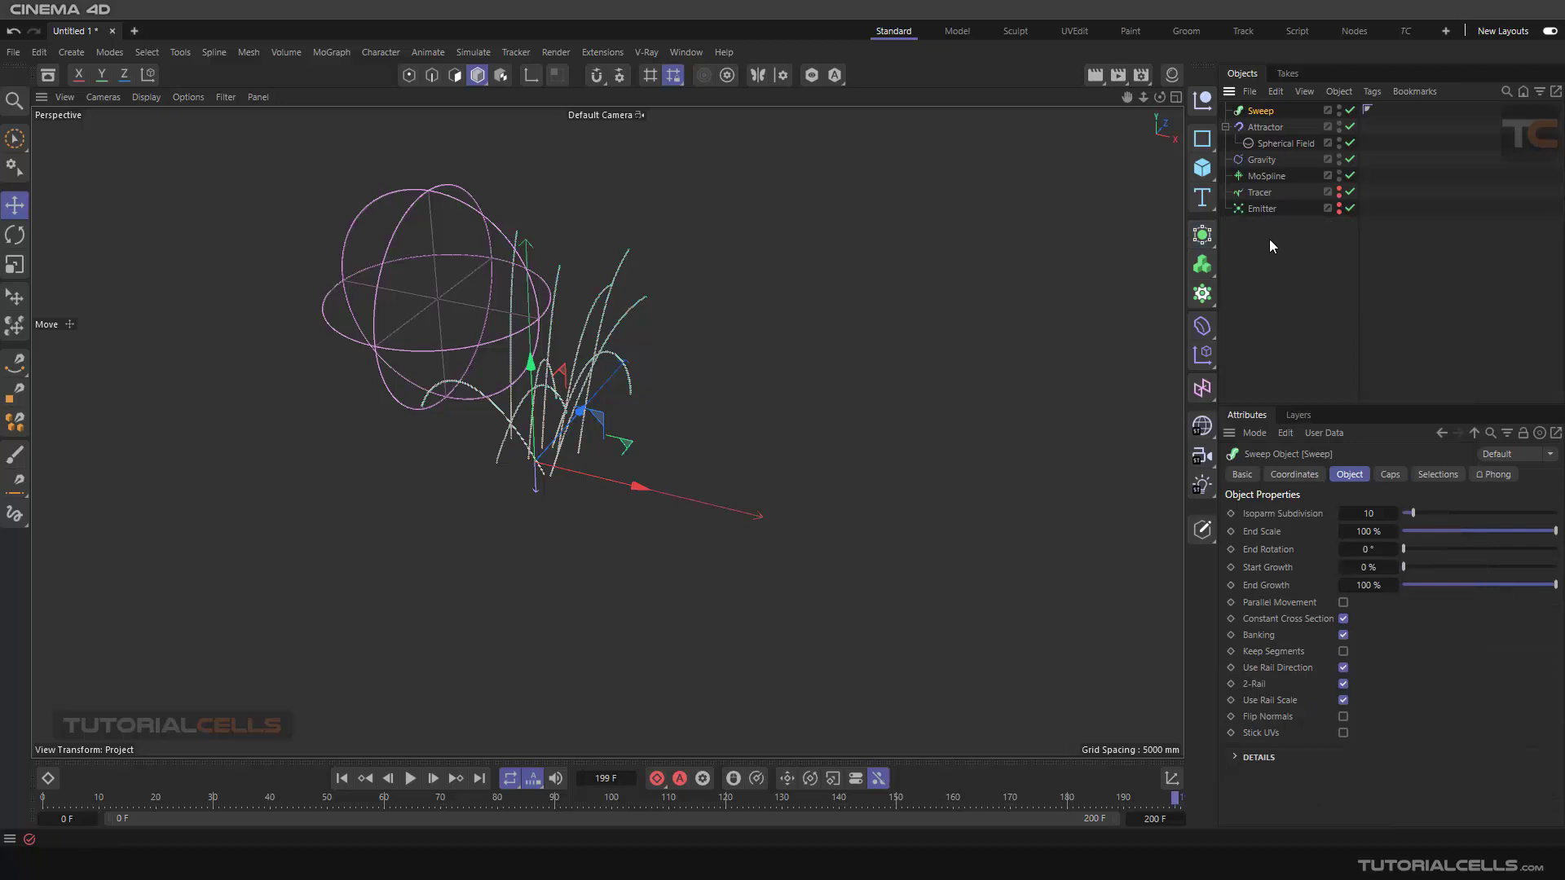
Add a Circle spline, hide it, and nest the Circle and then the MoSpline under the Sweep.
left_click(1203, 149)
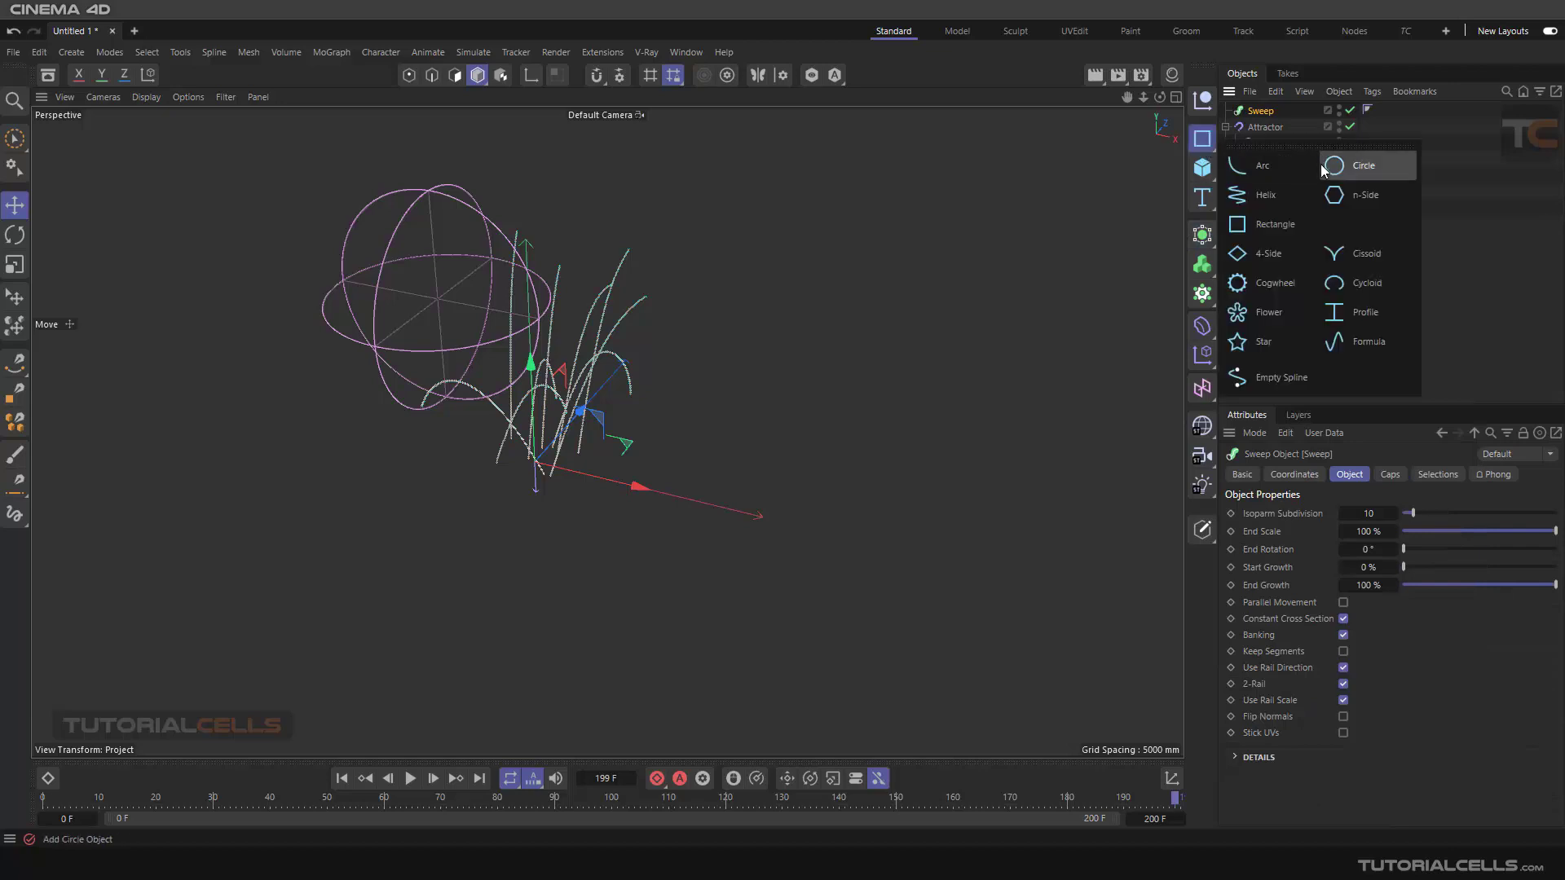
left_click(1341, 162)
left_click_drag(1260, 116, 1266, 131)
left_click(1340, 129)
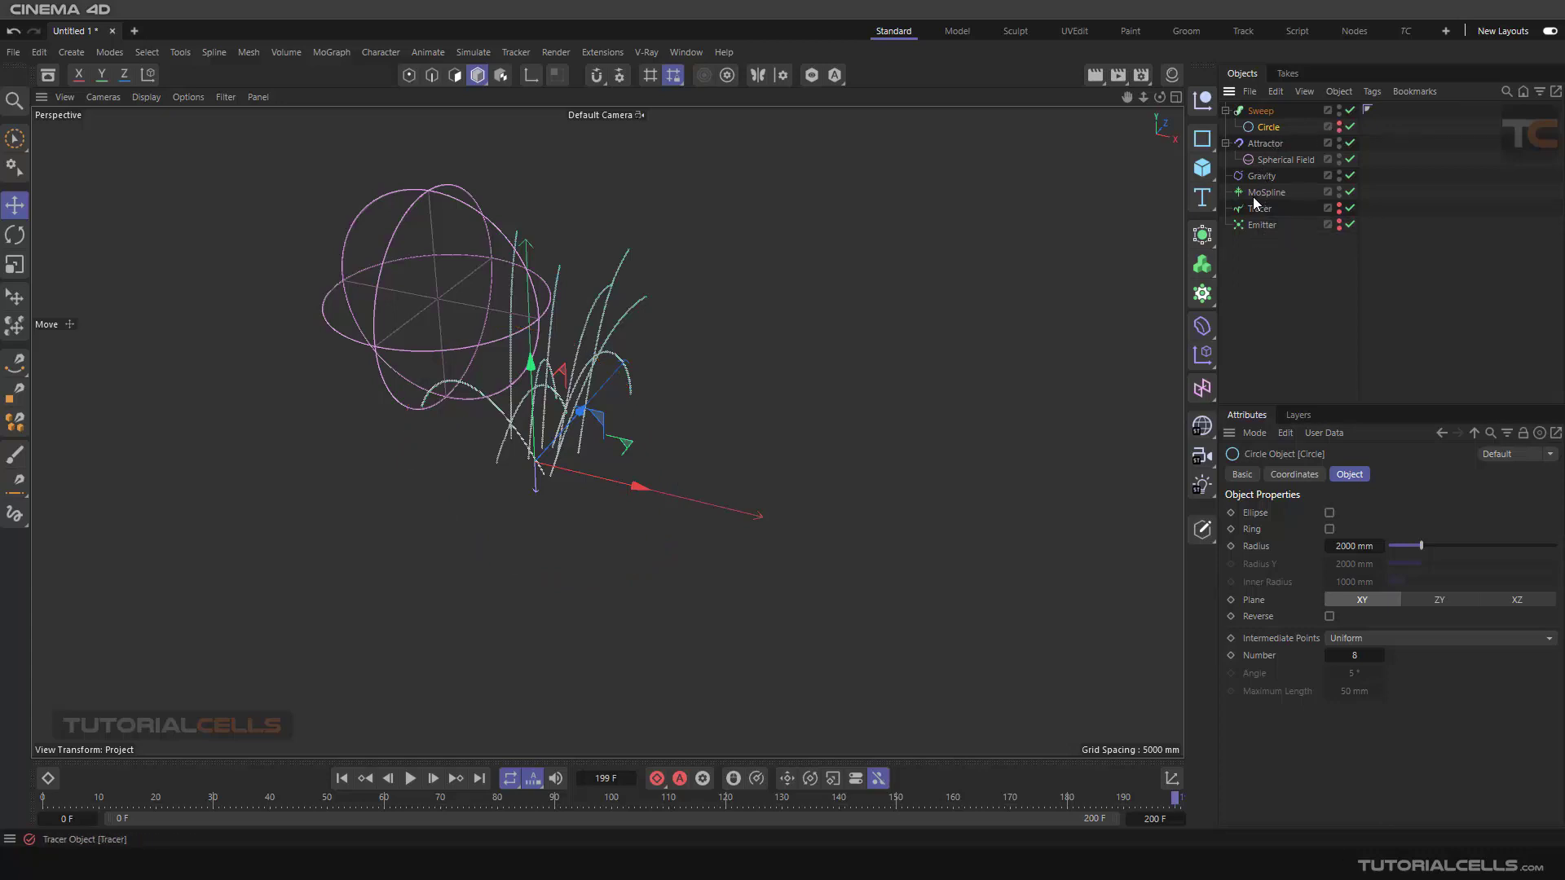
left_click_drag(1254, 194, 1264, 140)
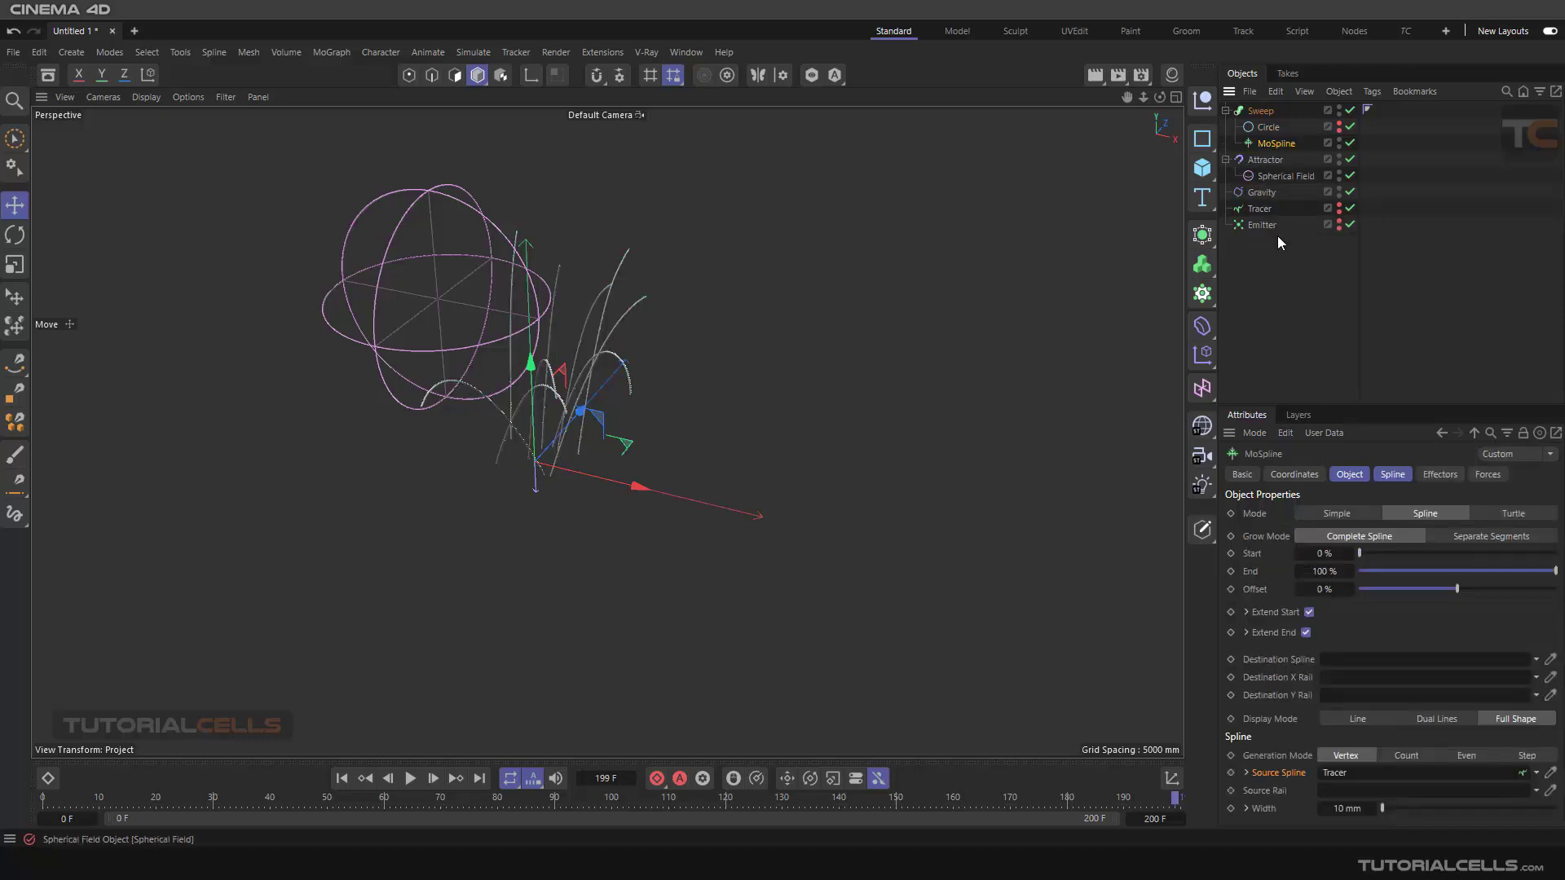
Set the MoSpline's width to 40 mm, then select the Circle profile and inspect the swept tubes.
left_click(1347, 475)
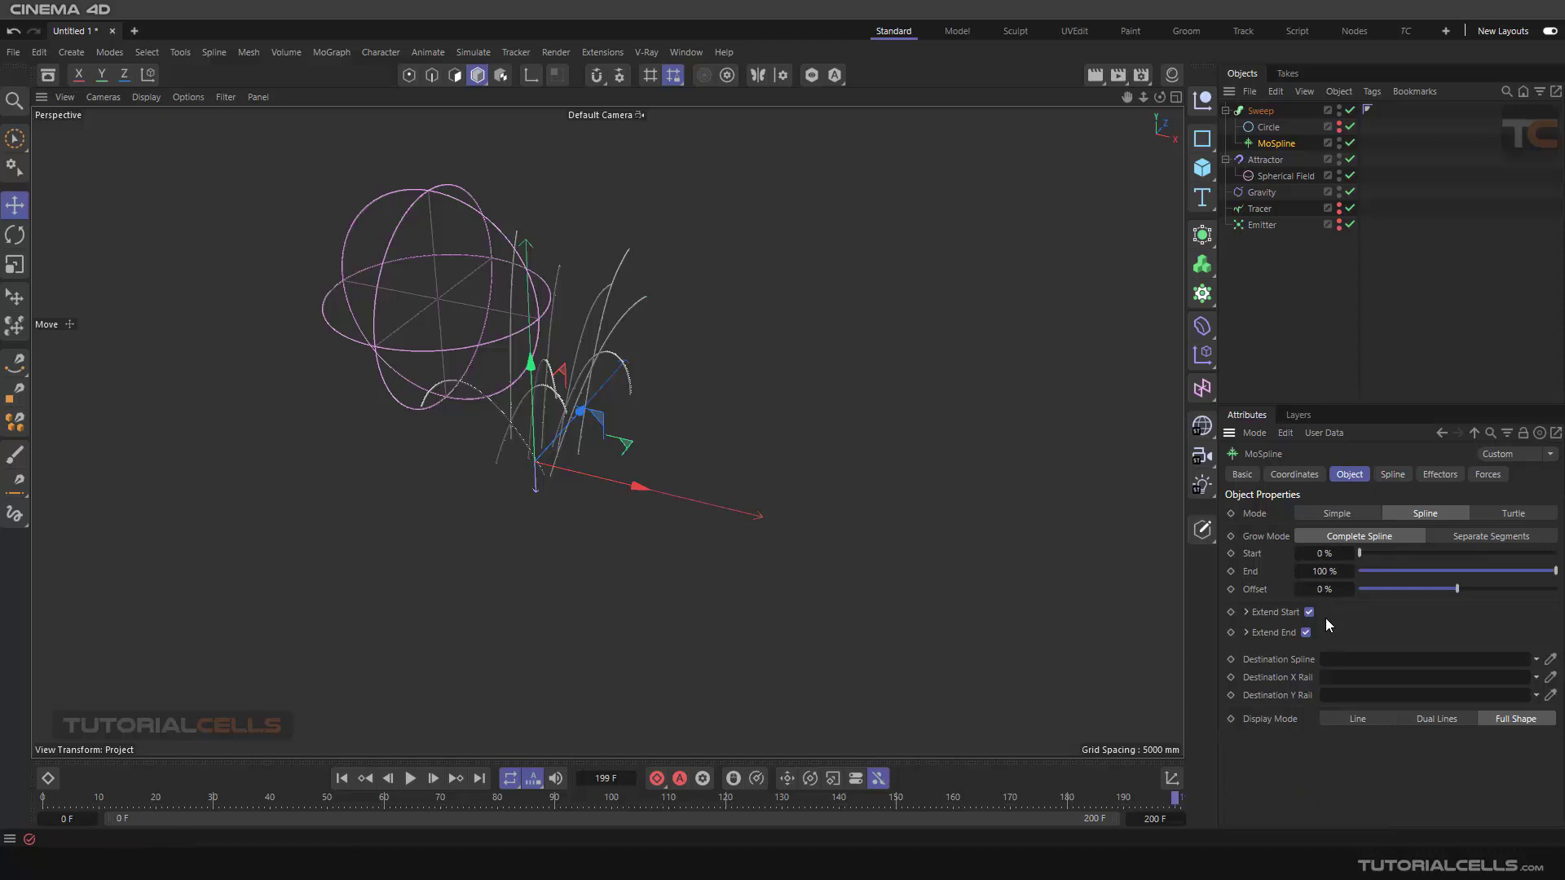
left_click(1392, 476)
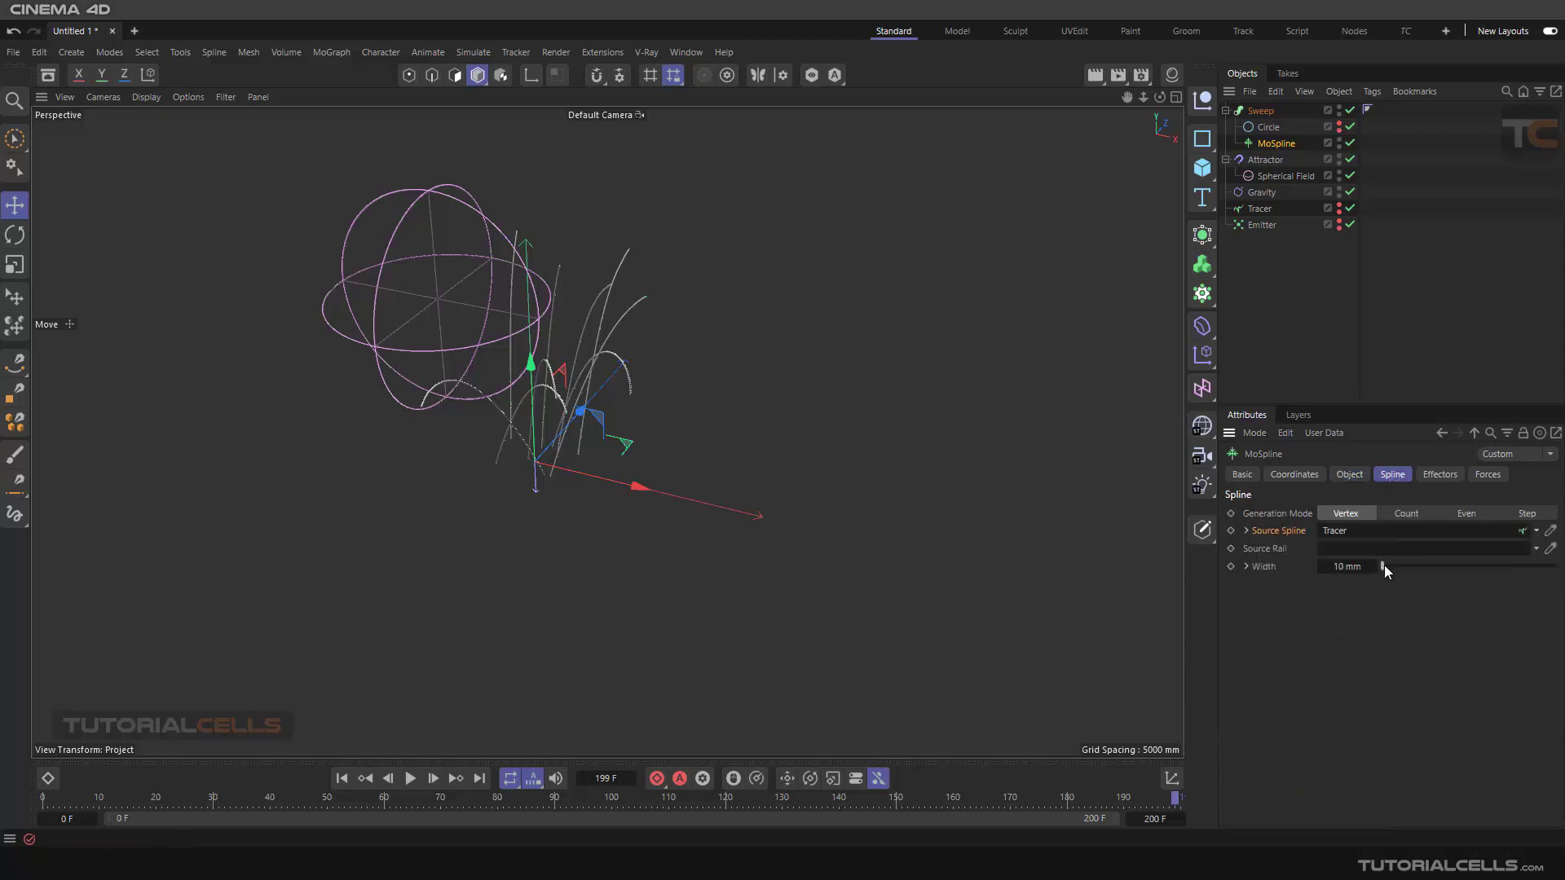
left_click_drag(1384, 565, 1390, 566)
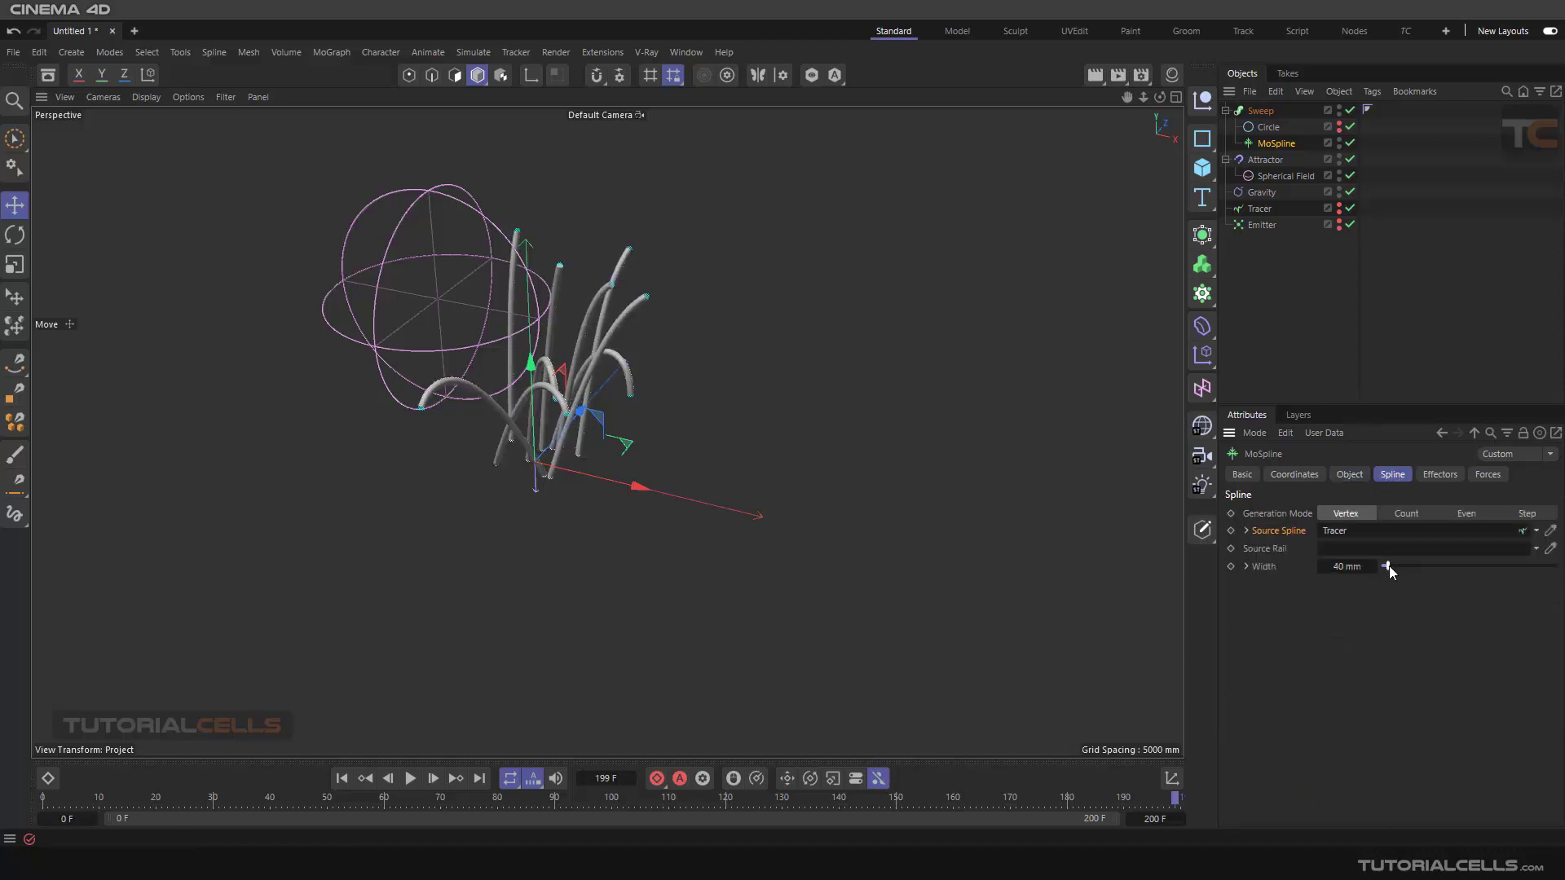
left_click(1263, 128)
scroll(575, 375, "up", 3)
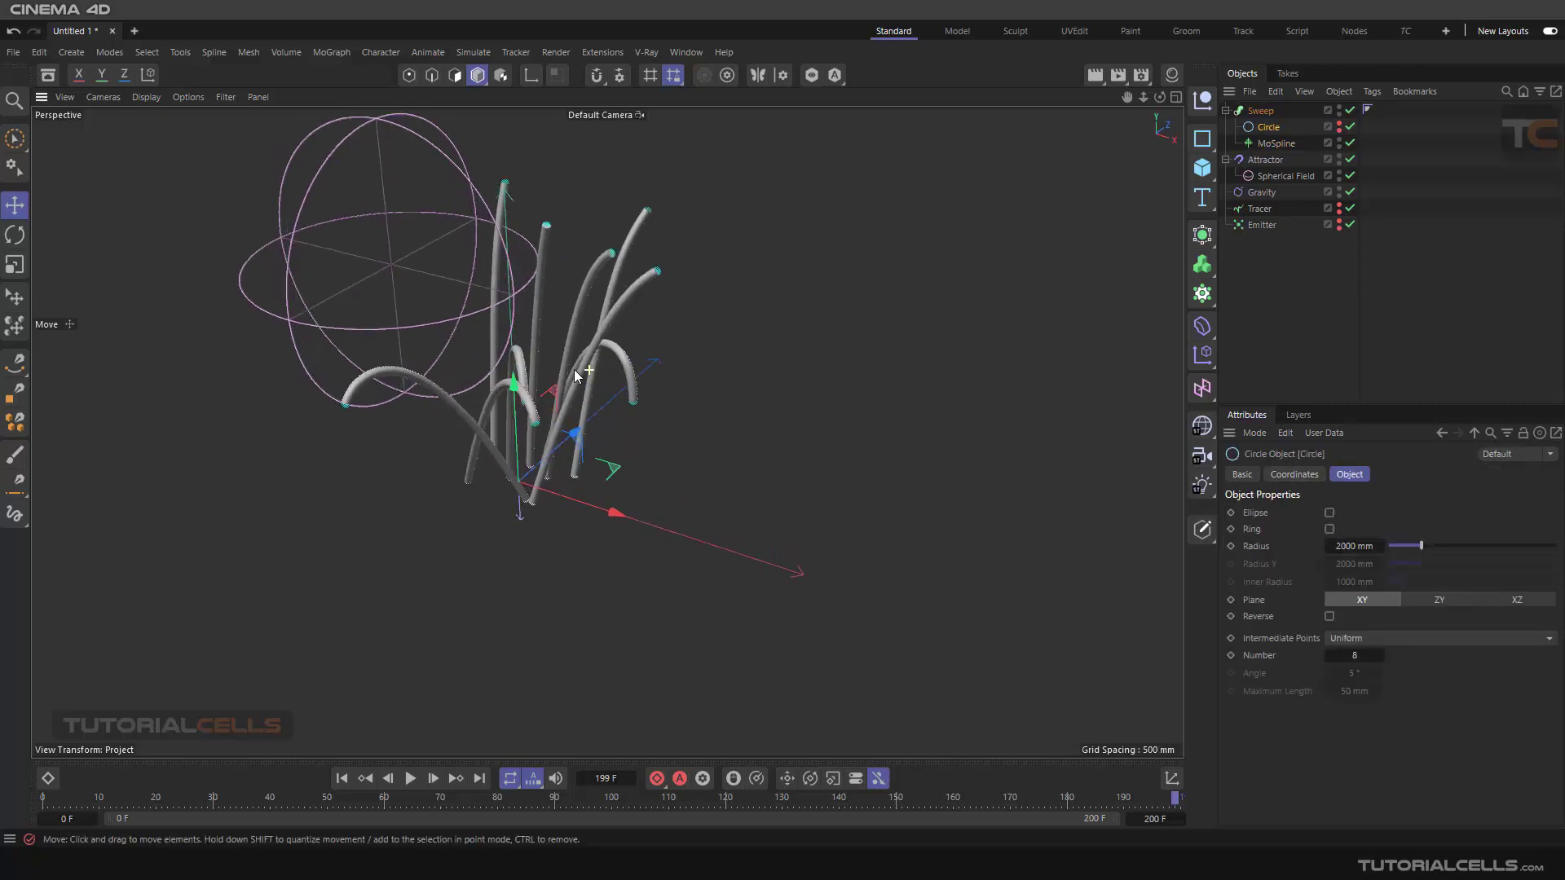
middle_click_drag(574, 375, 605, 387, "alt")
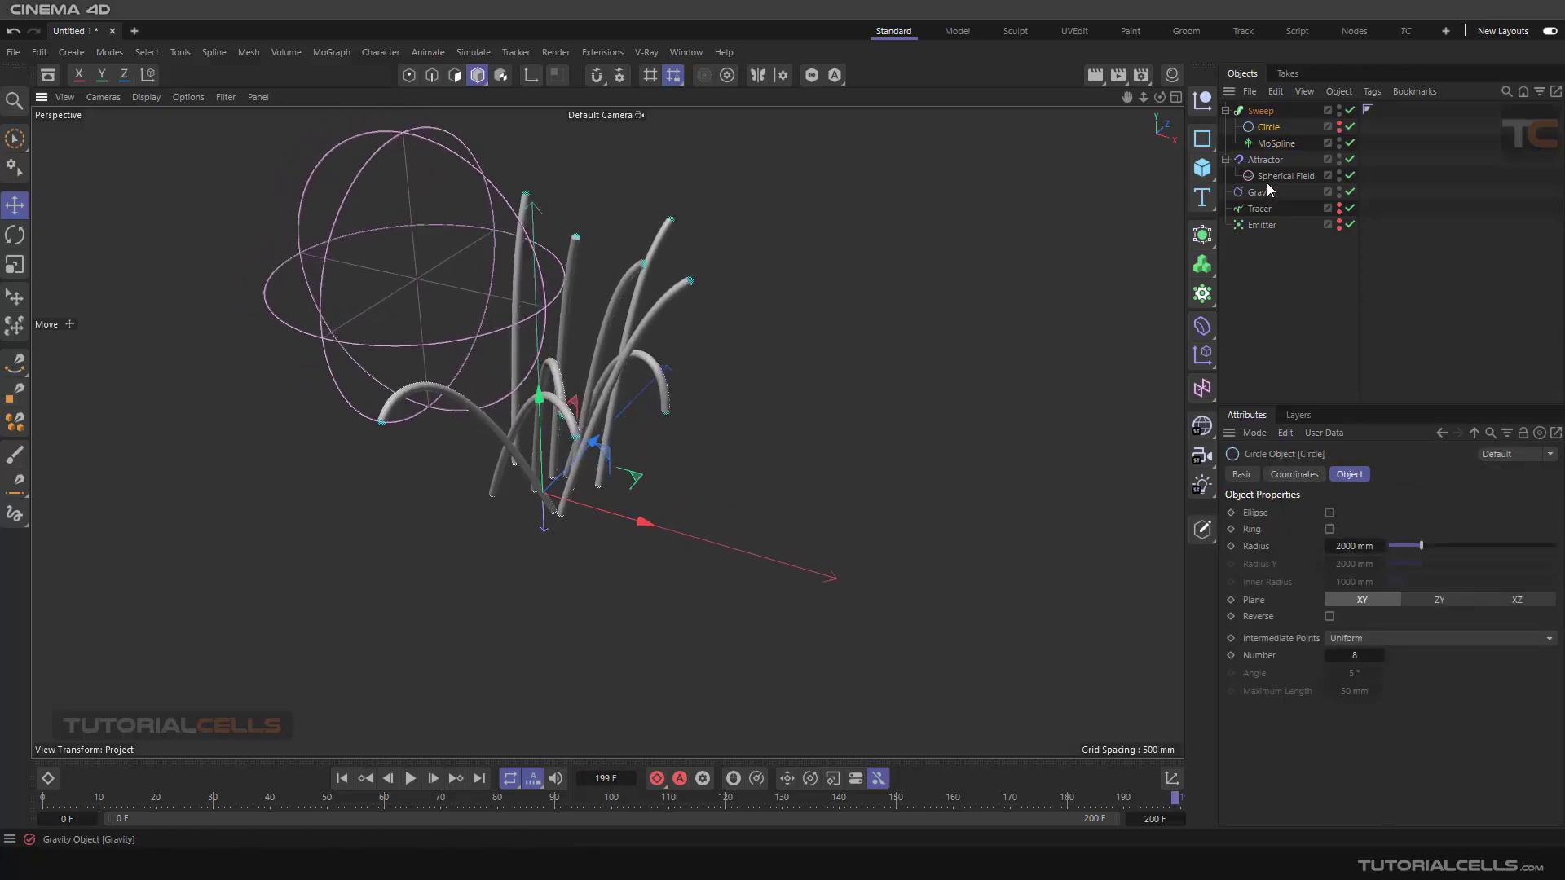
Shift the Spherical Field slightly along X away from the tubes and inspect how they bend.
left_click(1284, 177)
scroll(575, 290, "down", 3)
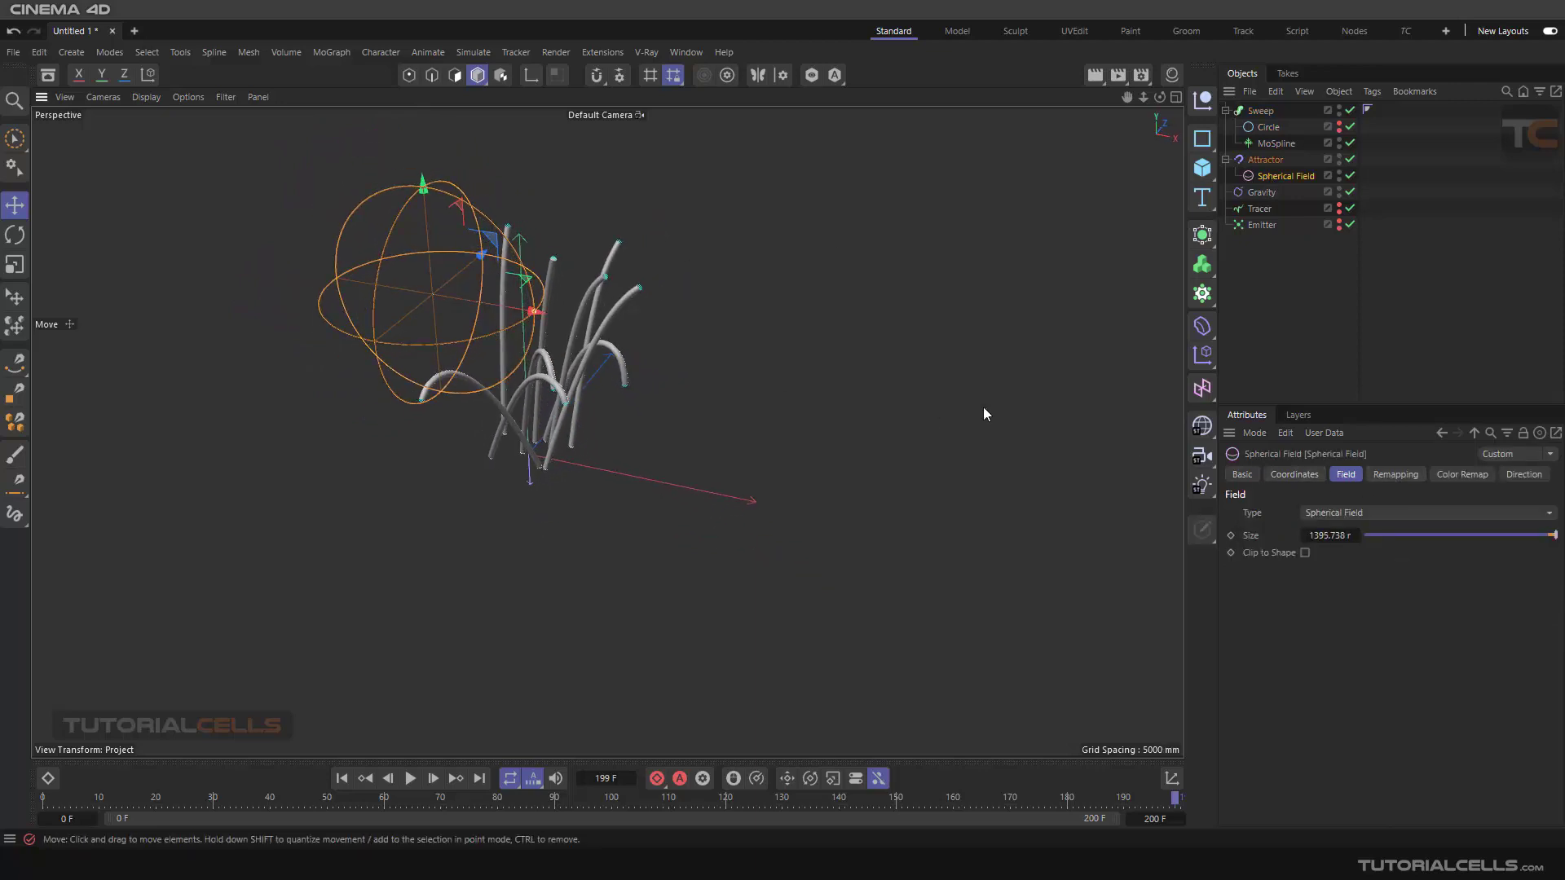
mouse_move(492, 310)
left_mouse_down()
mouse_move(437, 296)
mouse_move(564, 300)
mouse_move(851, 355)
mouse_move(598, 296)
mouse_move(477, 286)
mouse_move(465, 303)
mouse_move(767, 361)
mouse_move(494, 295)
left_mouse_up()
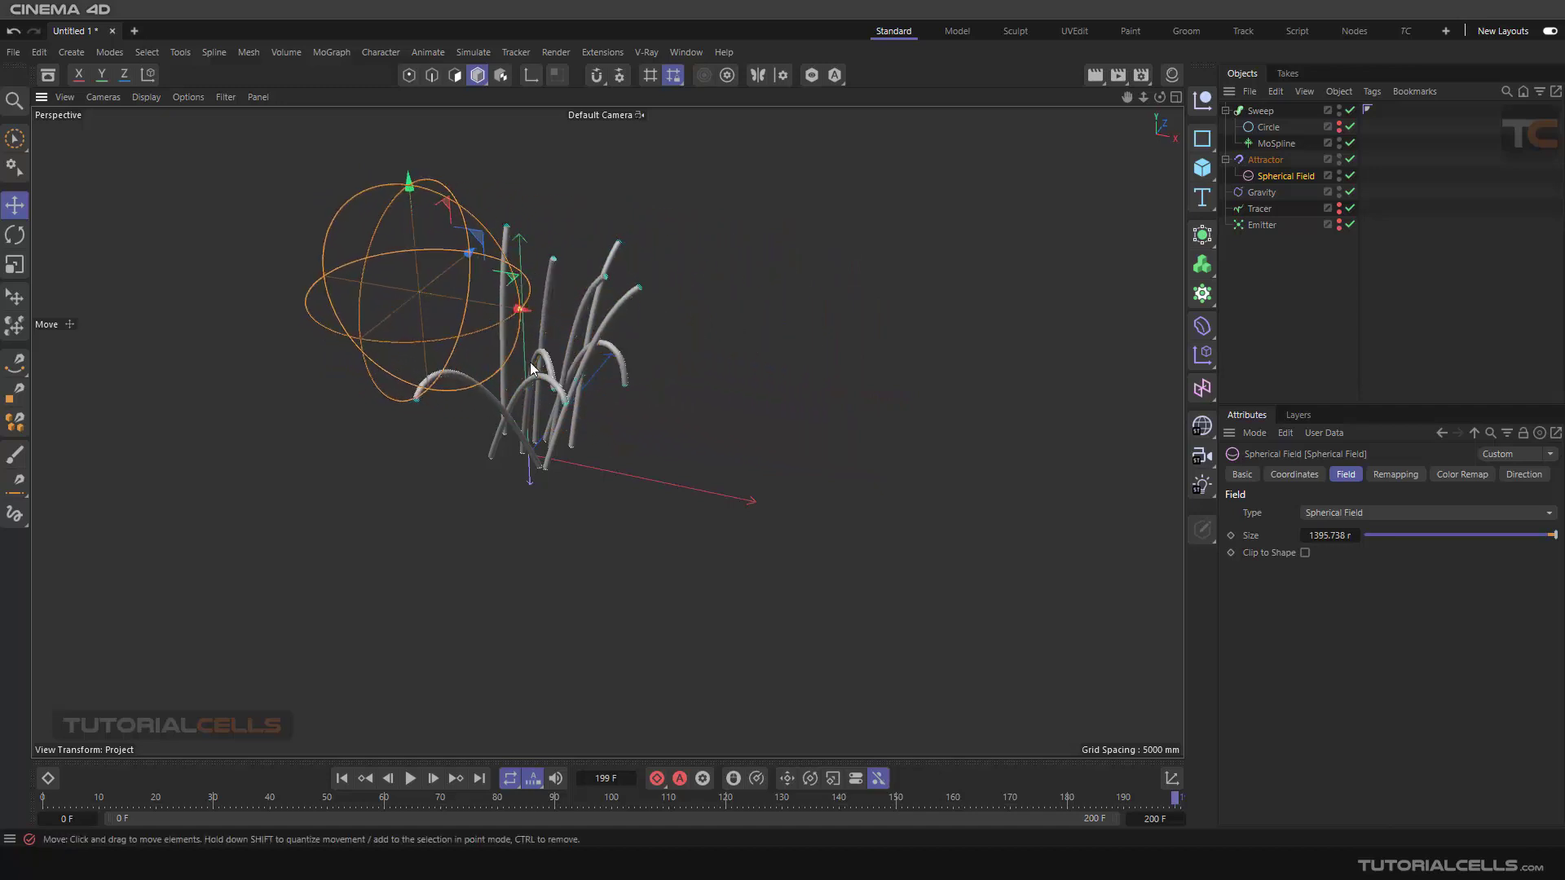
middle_click_drag(512, 344, 684, 438, "alt")
scroll(685, 437, "up", 2)
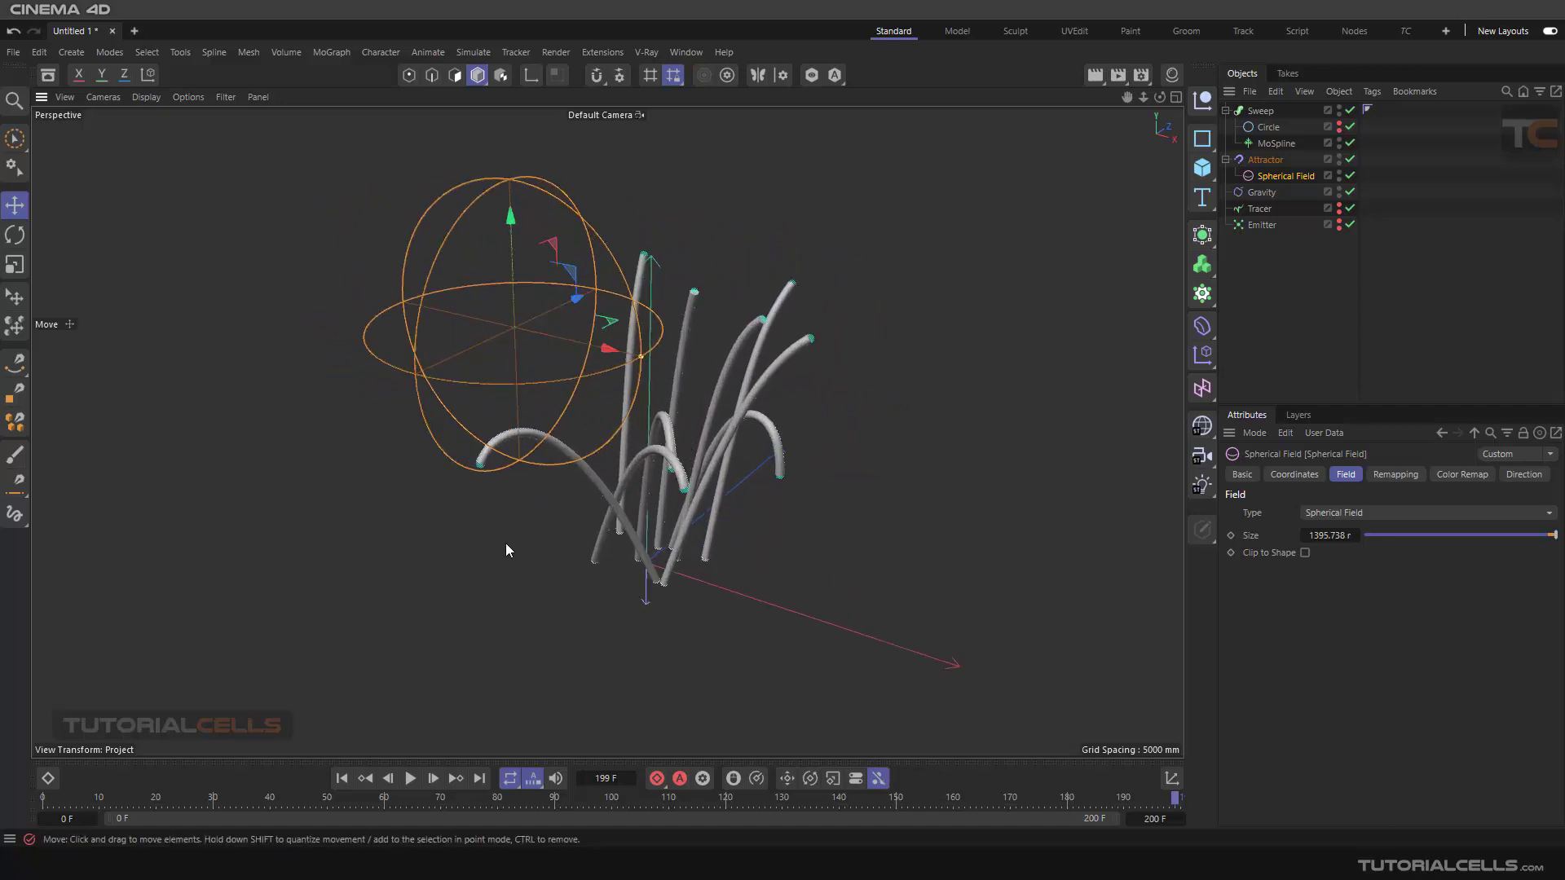